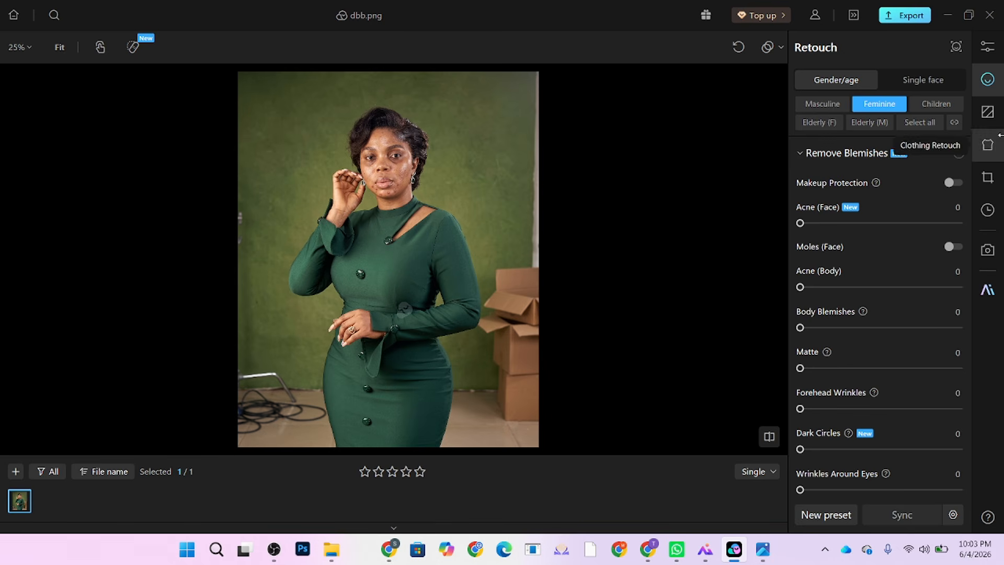
Step: Turn on Remove Imperfections and Clean Background in the Background retouch options
click(985, 115)
click(831, 284)
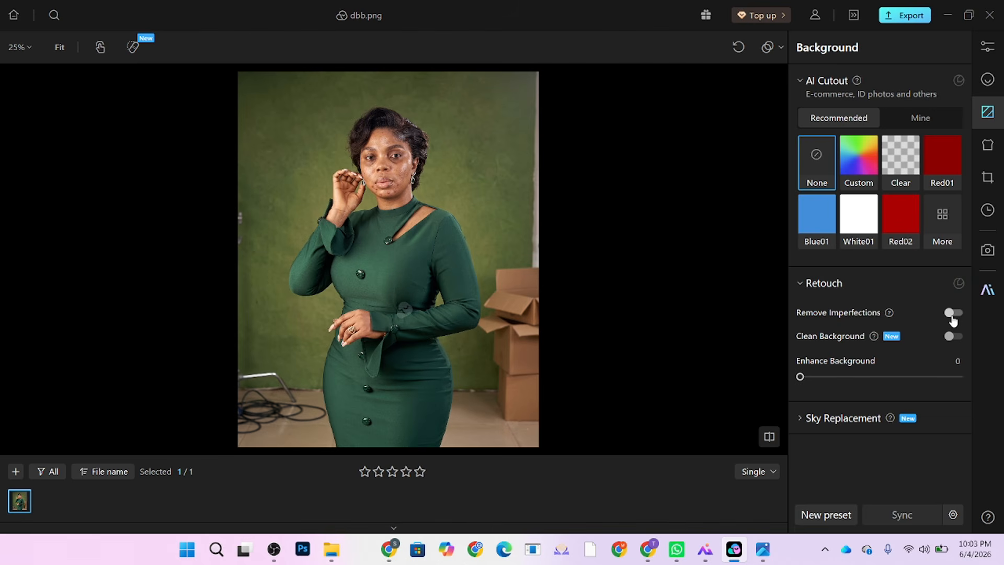
click(952, 314)
click(961, 338)
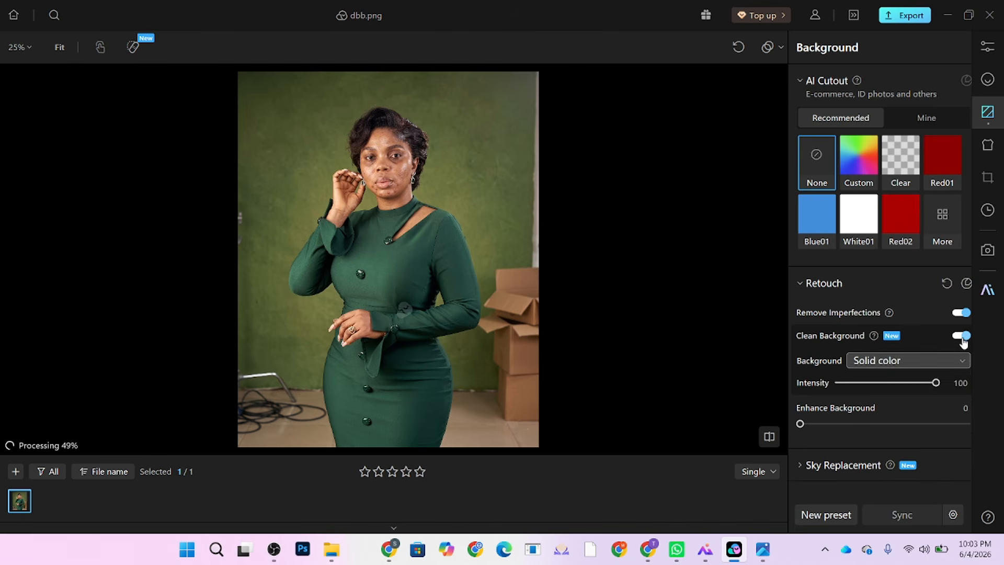
click(912, 361)
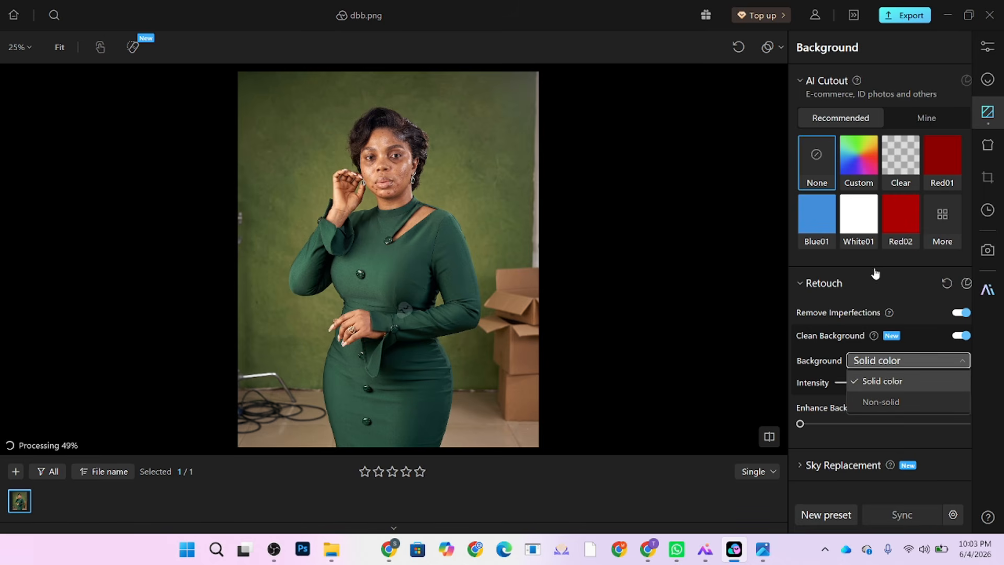
Step: Set the background type dropdown to Non-solid
click(894, 281)
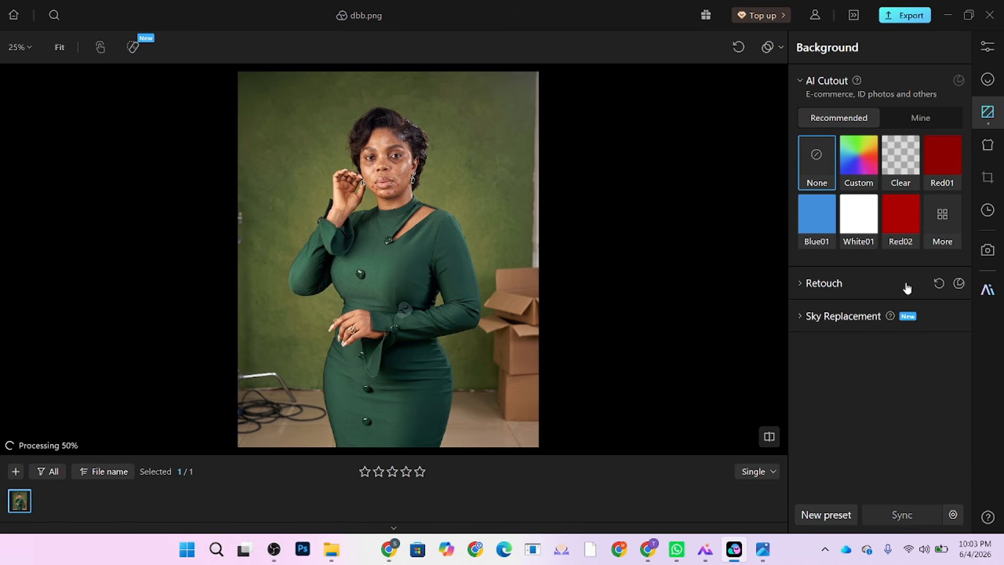
click(816, 284)
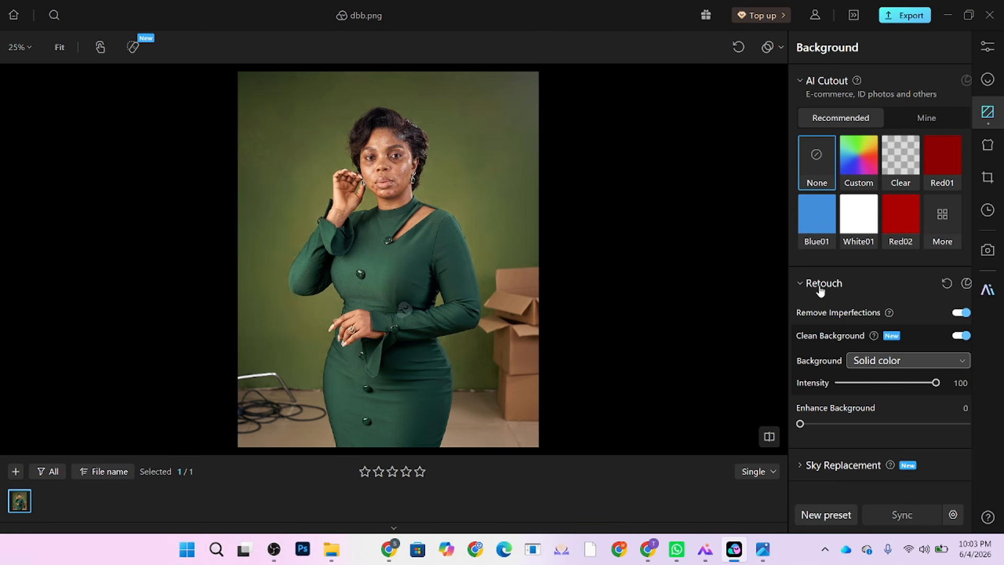
click(895, 365)
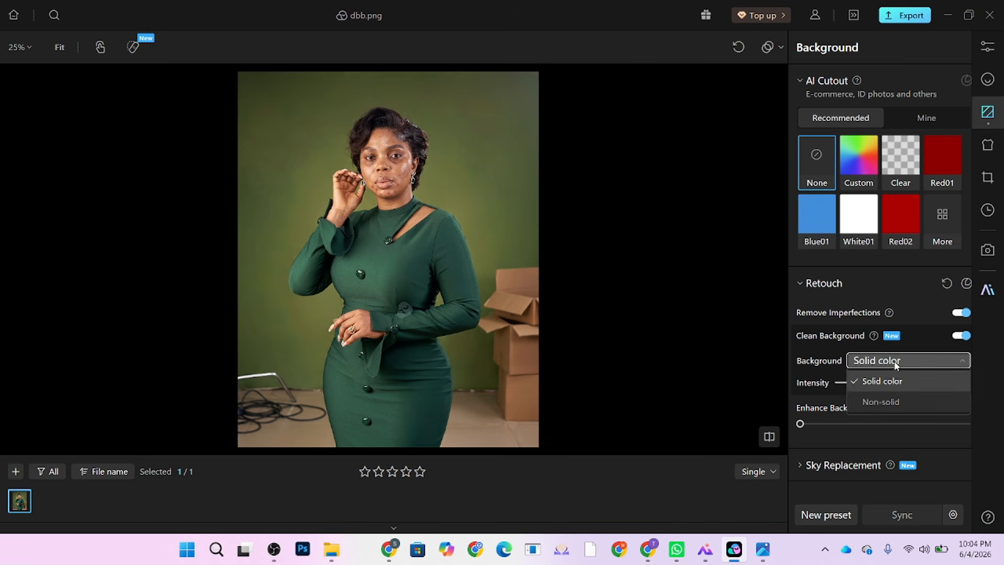
click(883, 403)
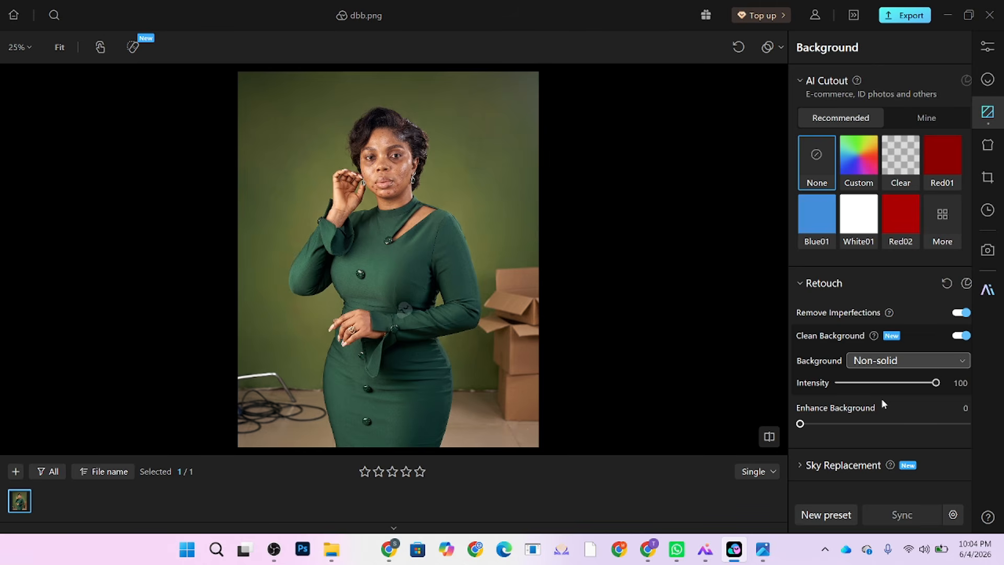
Step: Expand the full AI Cutout backdrop colour preset library
scroll(454, 225, up, 5)
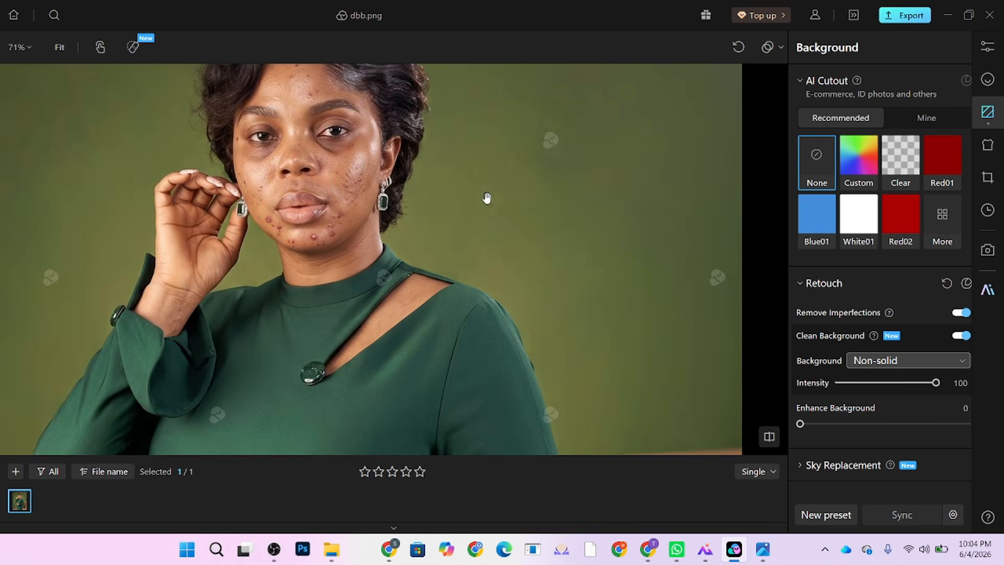
scroll(486, 198, down, 6)
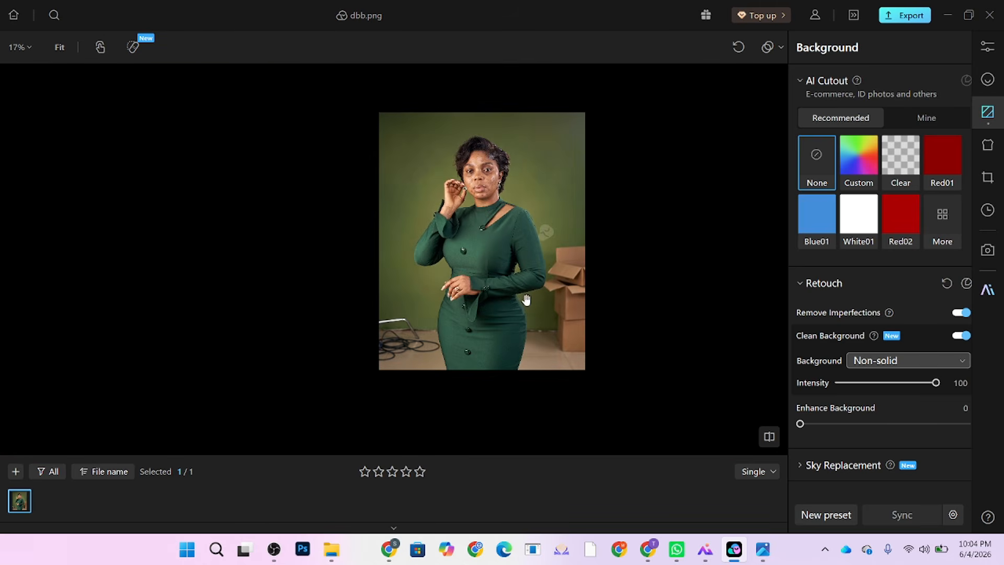
scroll(520, 288, up, 2)
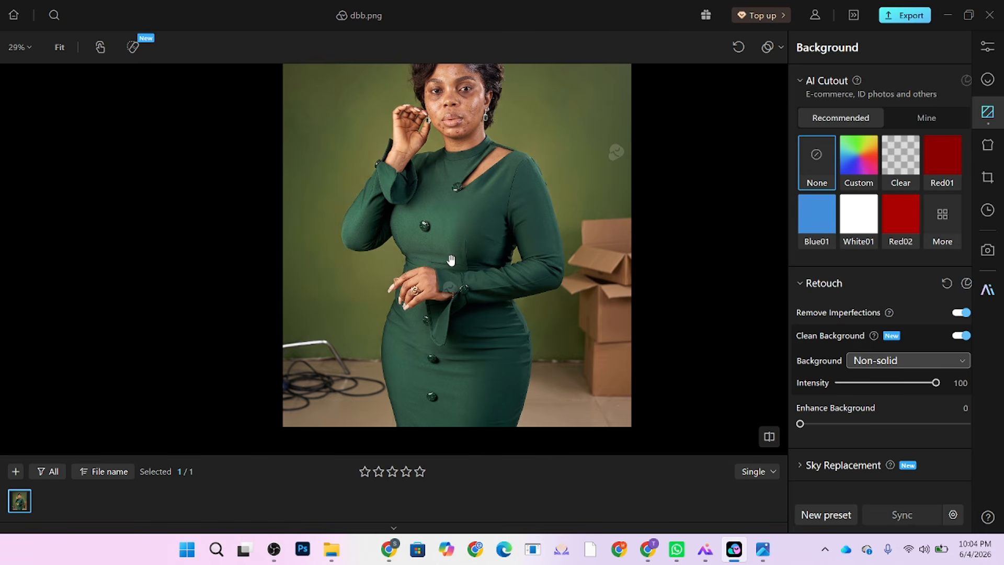
scroll(432, 294, down, 2)
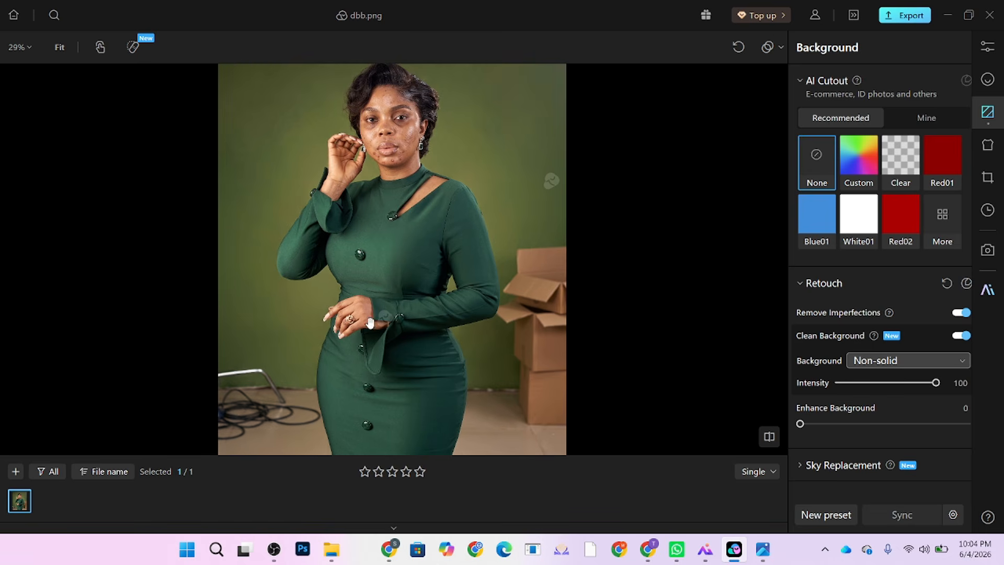
scroll(398, 276, up, 1)
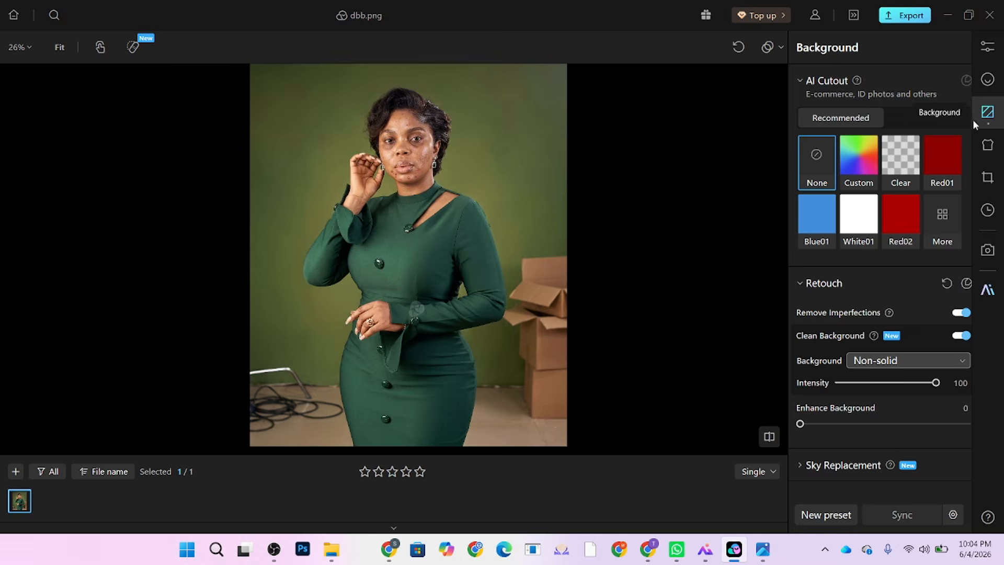
click(943, 226)
Step: Swap the backdrop for the flat Green02 preset, then bring up Color Adjustment
scroll(968, 365, down, 3)
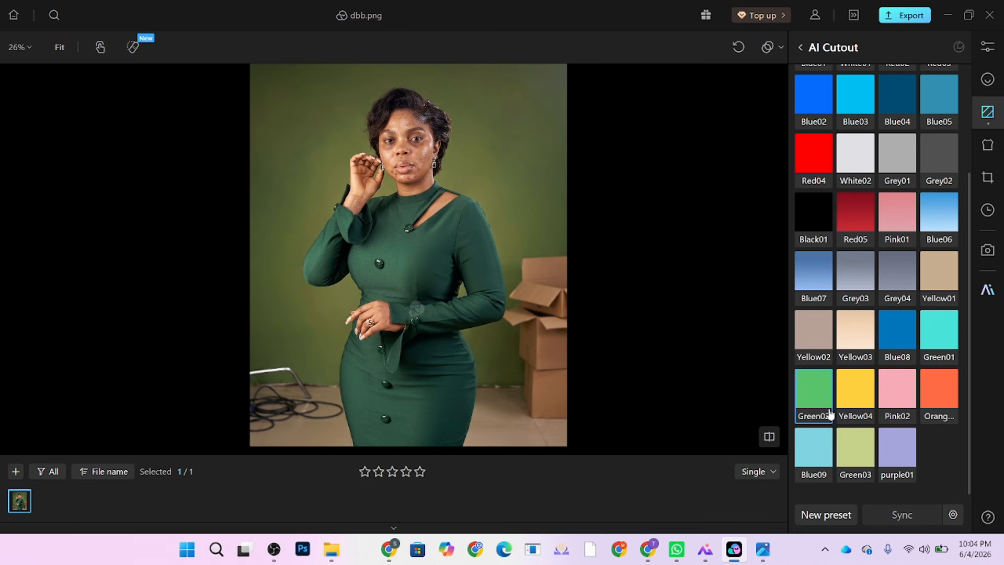
click(803, 398)
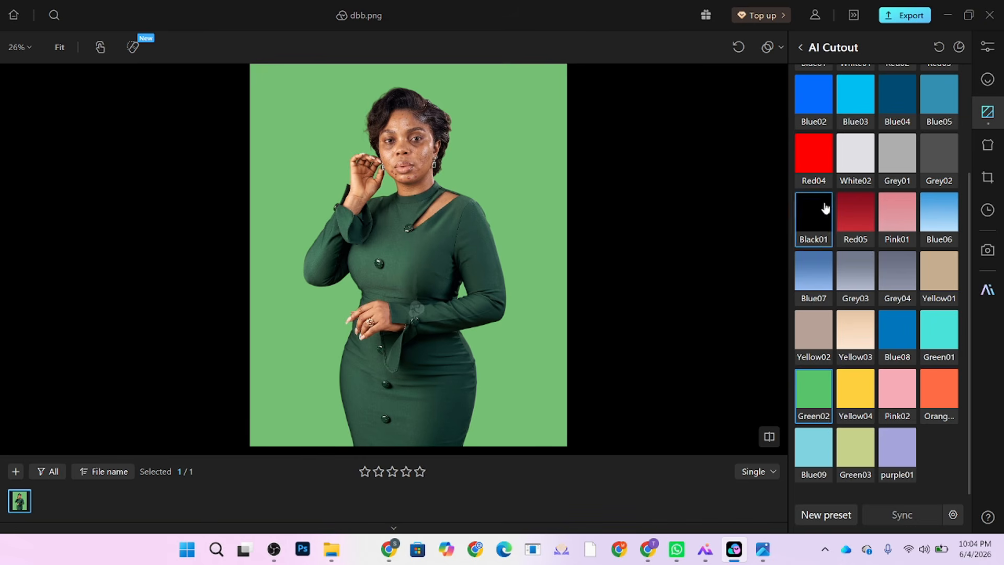
scroll(892, 204, up, 3)
click(923, 83)
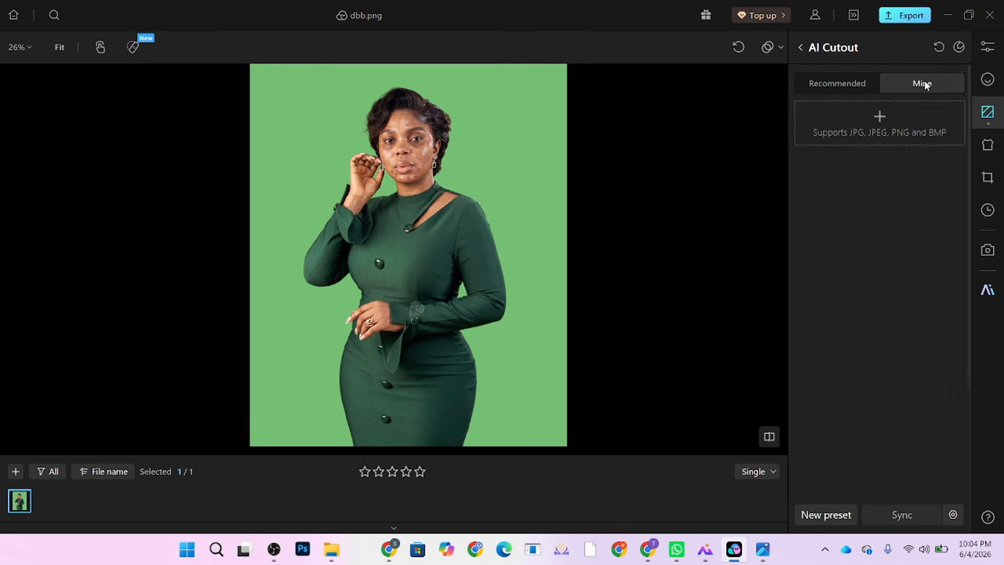
click(839, 84)
click(992, 52)
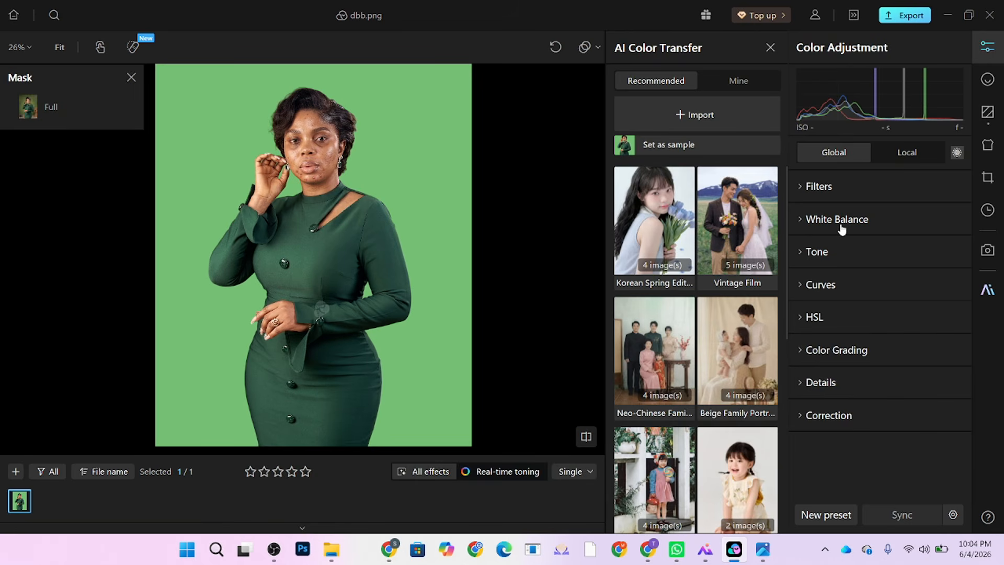
Step: Add a Local Background mask, try Exposure at -1.44, then reset it to 0
click(910, 154)
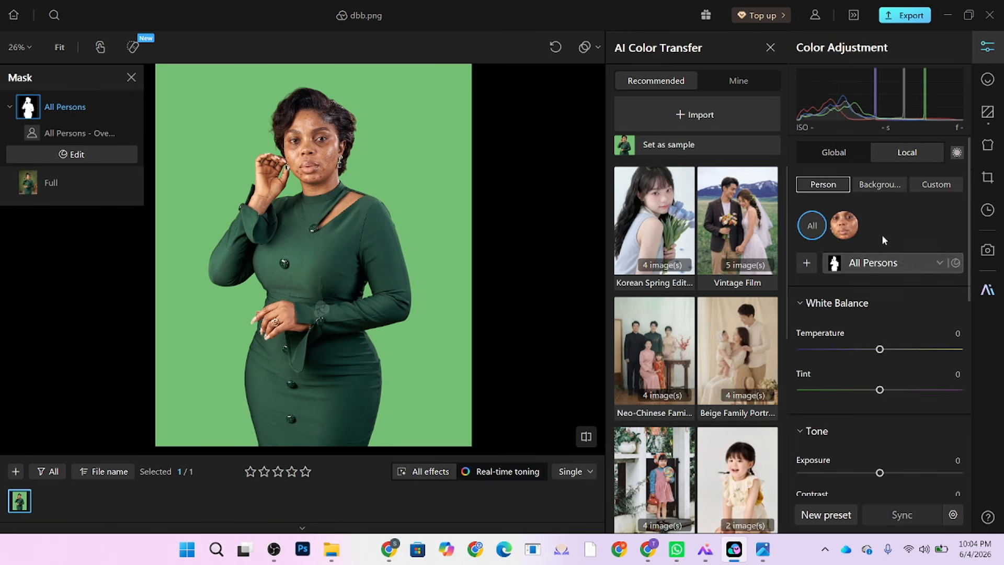
click(880, 185)
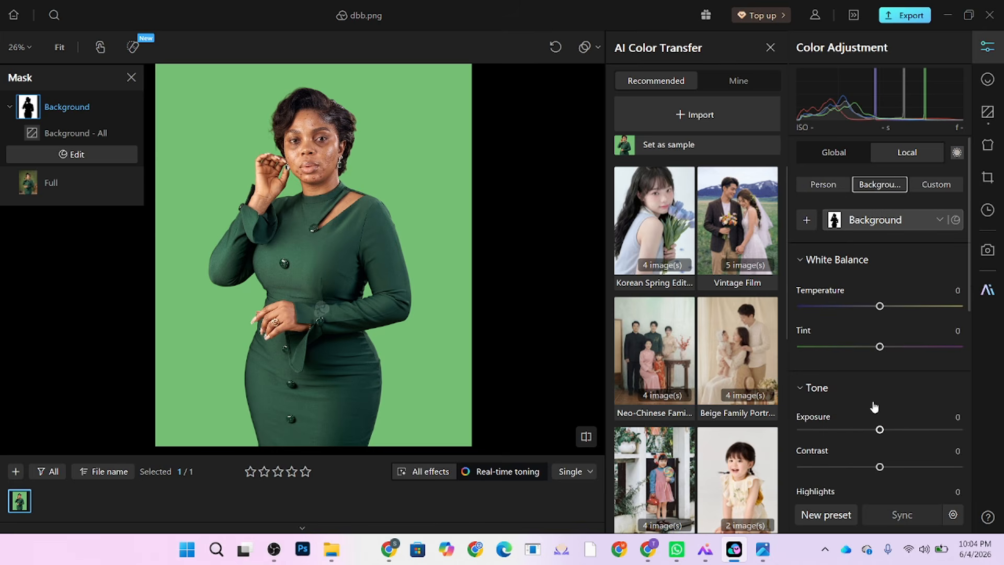
drag(871, 434, 857, 435)
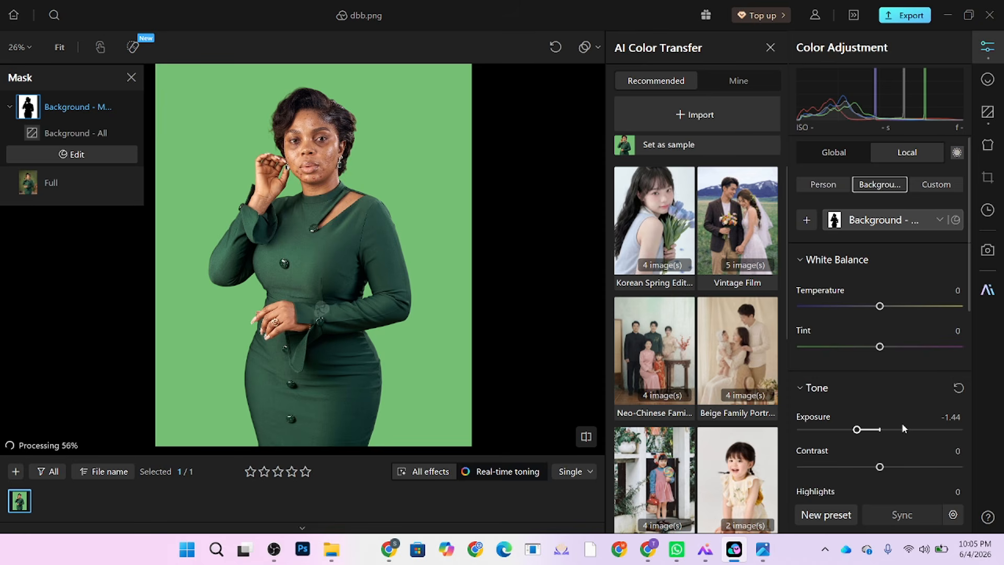
scroll(940, 427, down, 2)
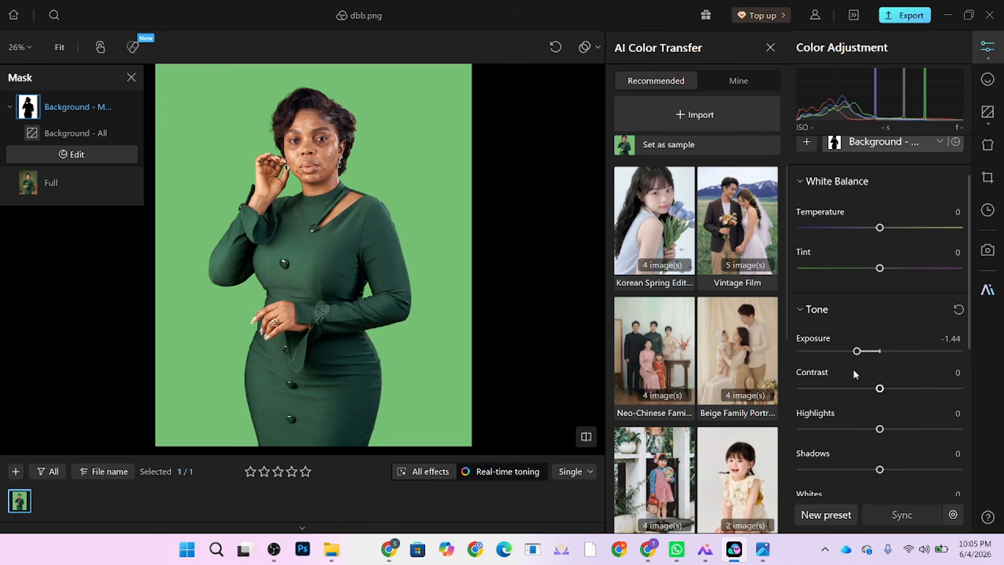
double_click(857, 352)
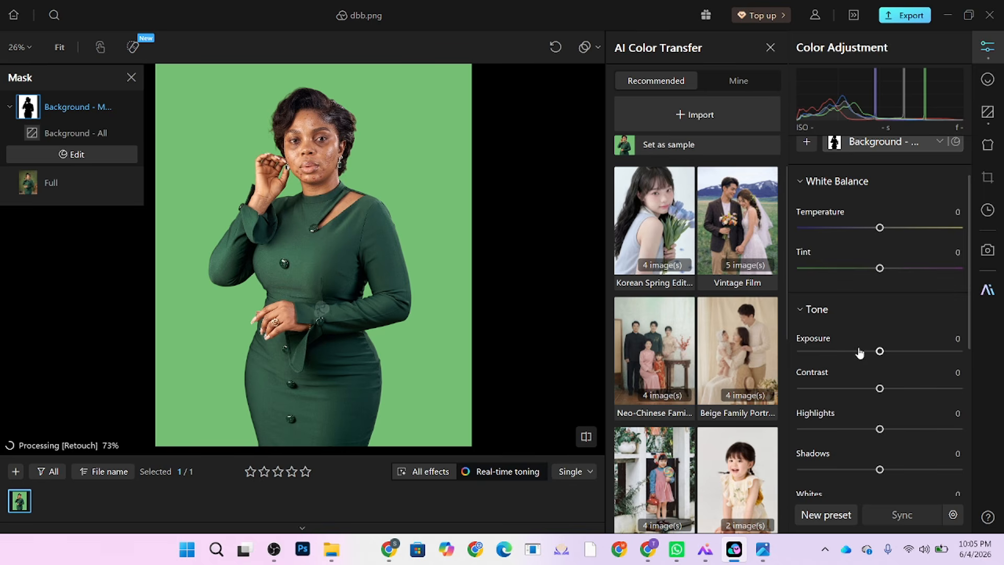
click(980, 85)
Step: Zoom to 100% and frame the view around the woman's face
click(396, 167)
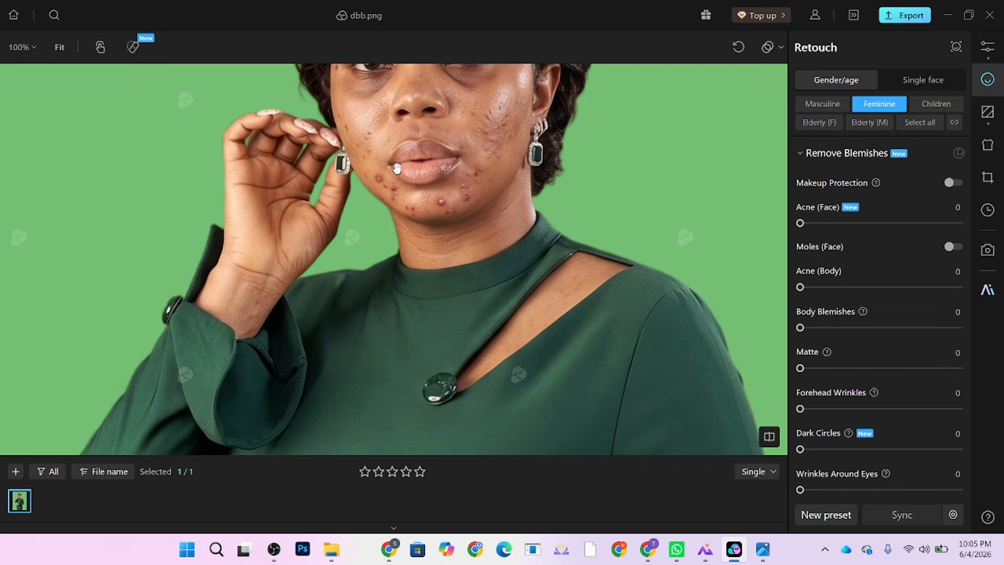
drag(397, 168, 414, 289)
drag(416, 332, 574, 291)
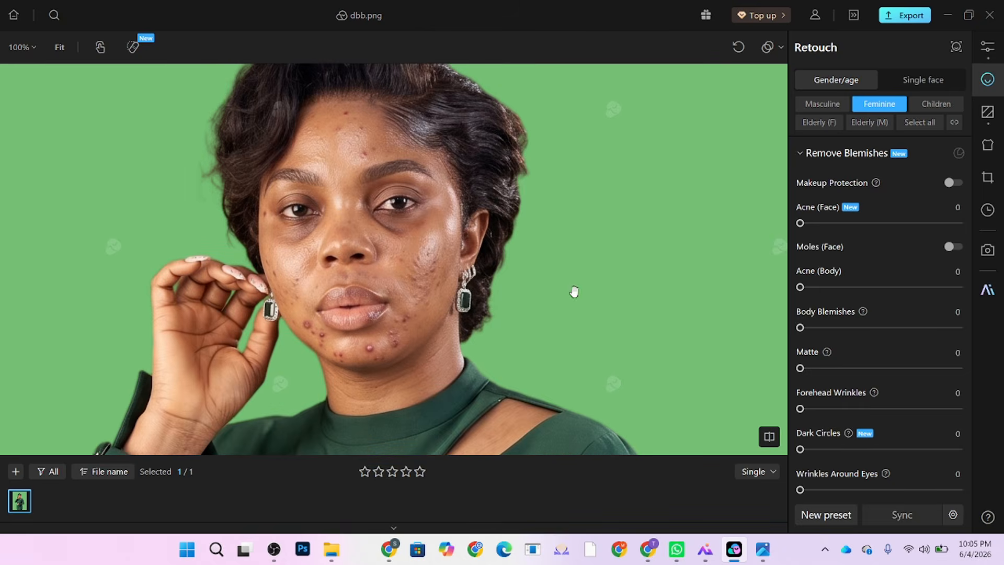
scroll(578, 289, up, 2)
scroll(491, 223, down, 3)
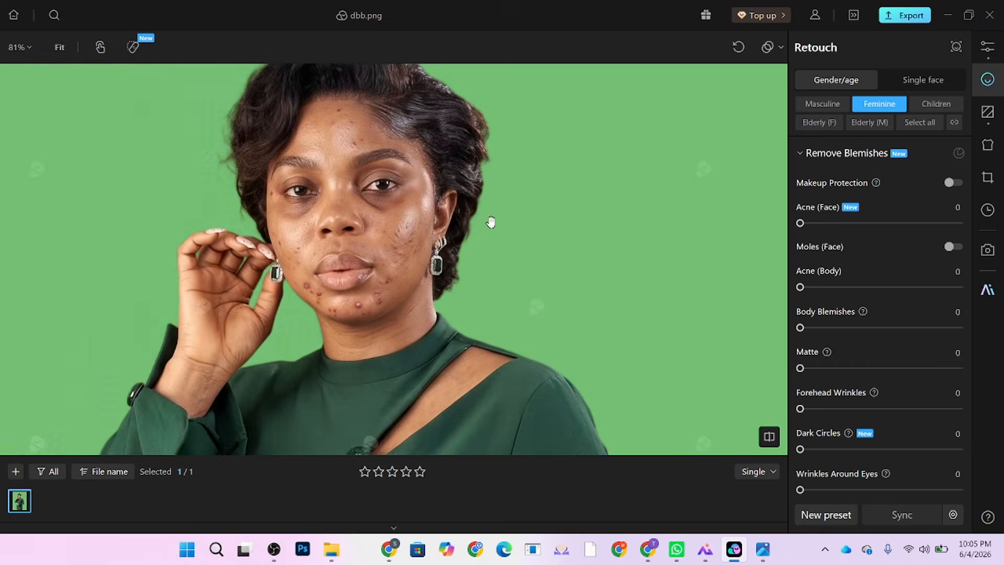
scroll(460, 272, down, 4)
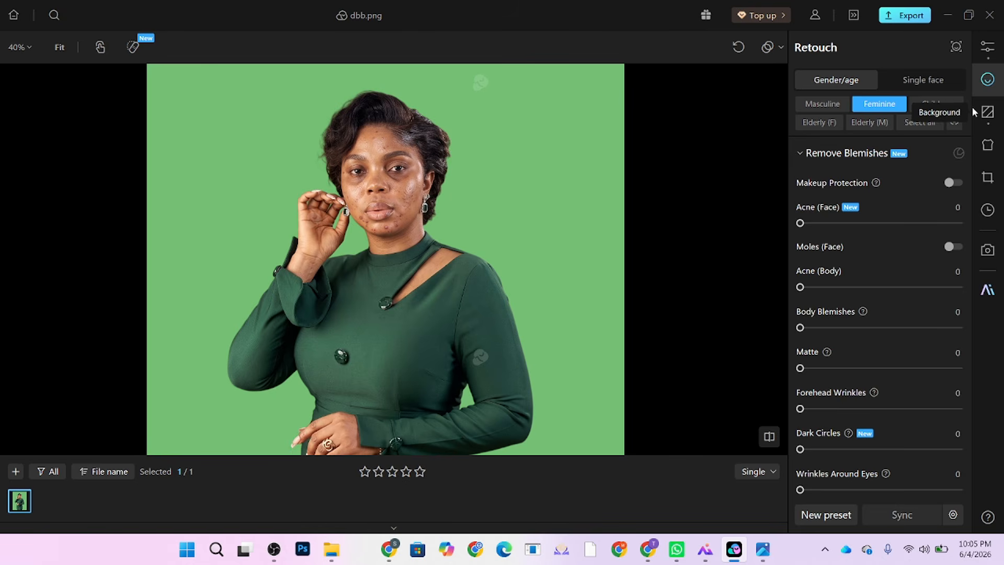
Step: Try the Green03 backdrop preset, then return to Green02
click(987, 112)
scroll(904, 293, down, 3)
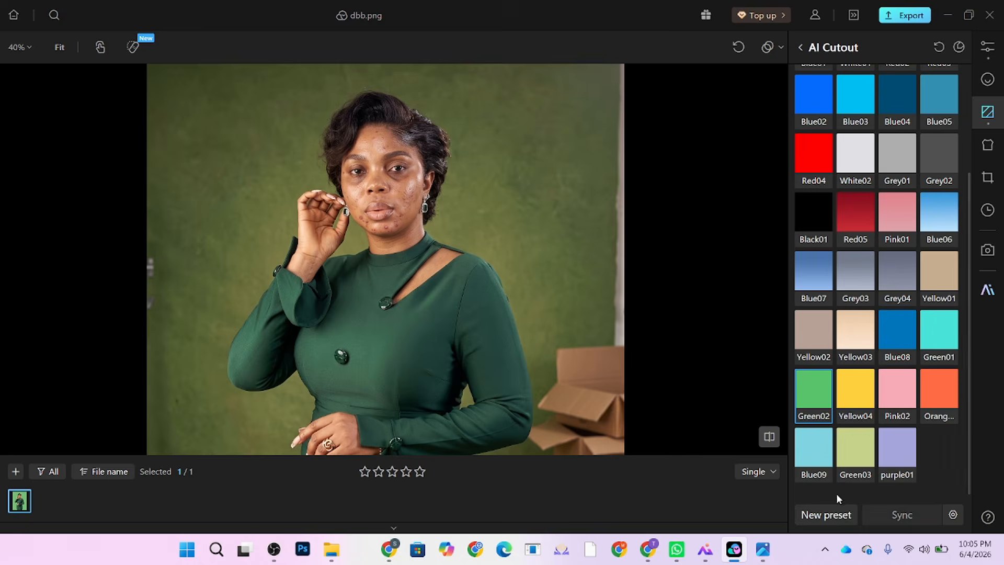
click(853, 453)
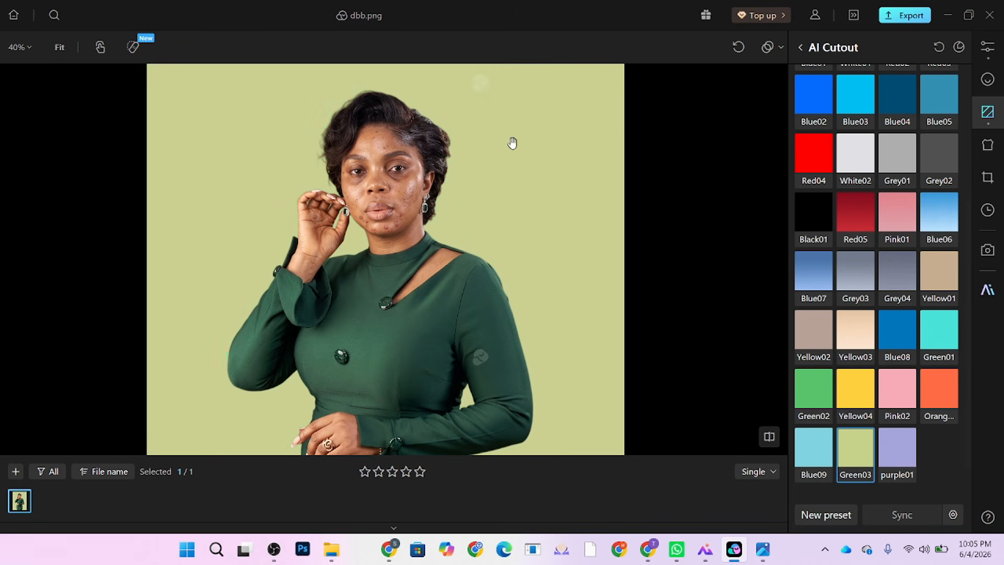
scroll(511, 141, down, 3)
scroll(496, 306, up, 2)
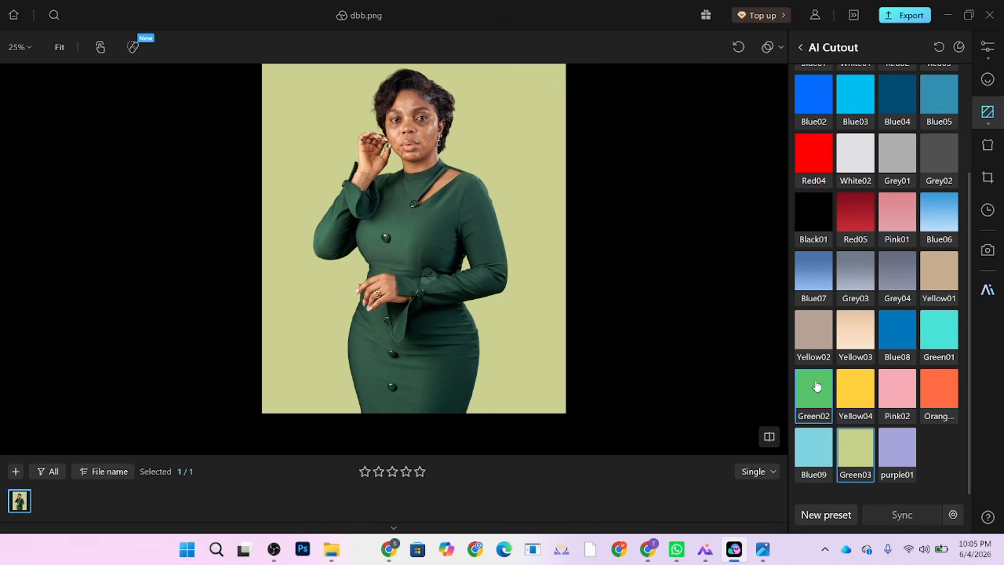
click(814, 387)
Step: Try taupe, black, blue-grey, turquoise, grey and dark blue backdrop presets
click(825, 321)
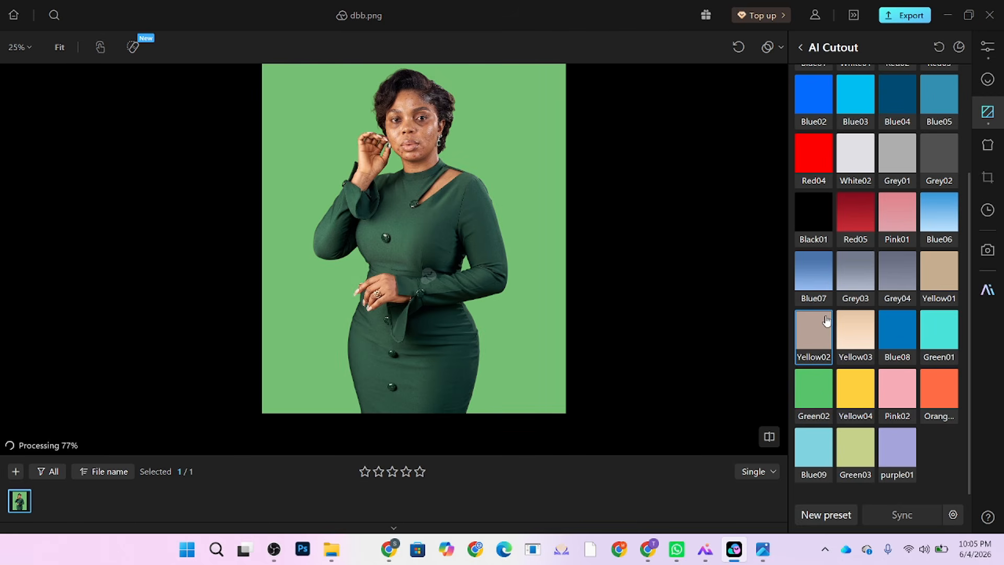
click(814, 225)
click(893, 274)
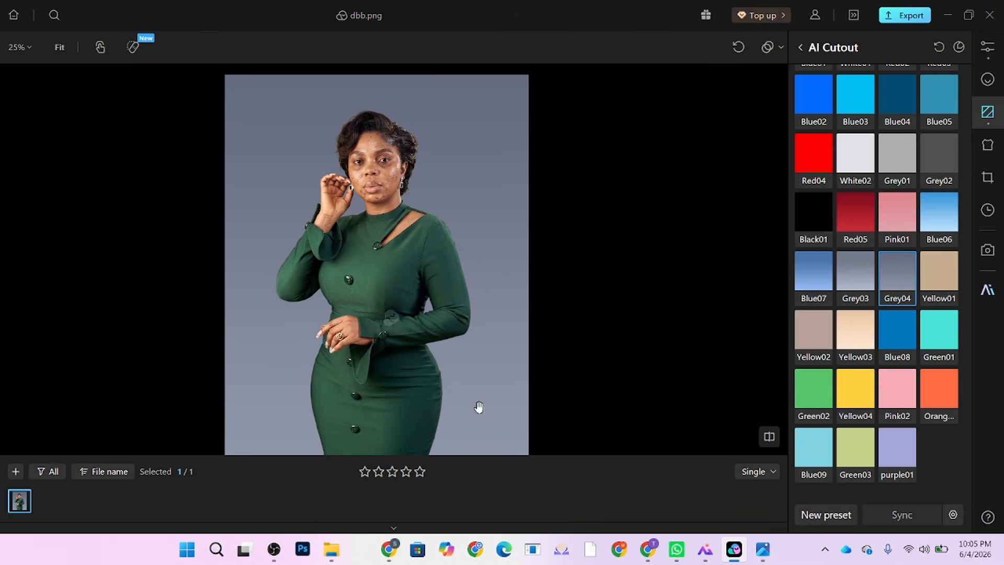
click(935, 333)
click(898, 157)
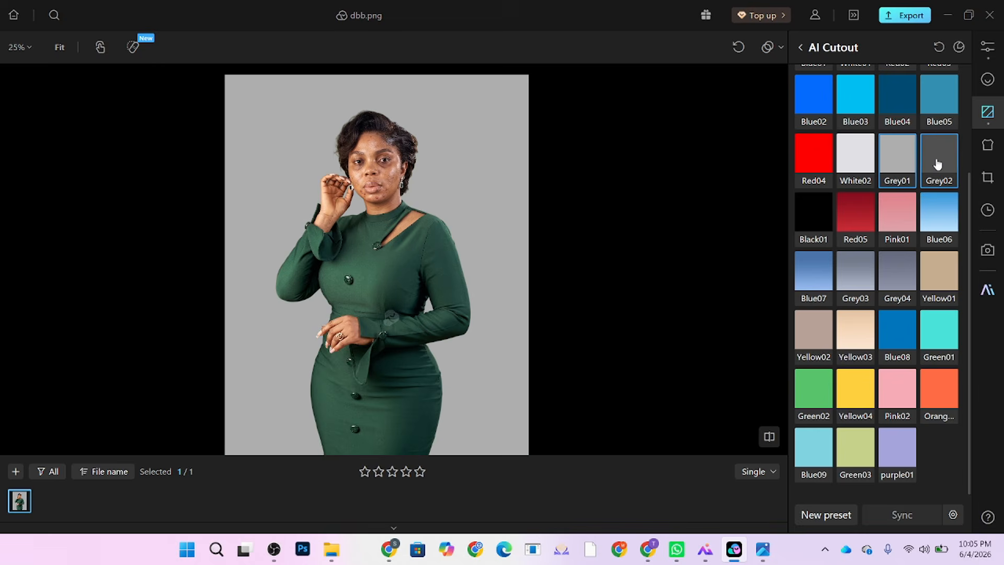
click(937, 163)
click(898, 157)
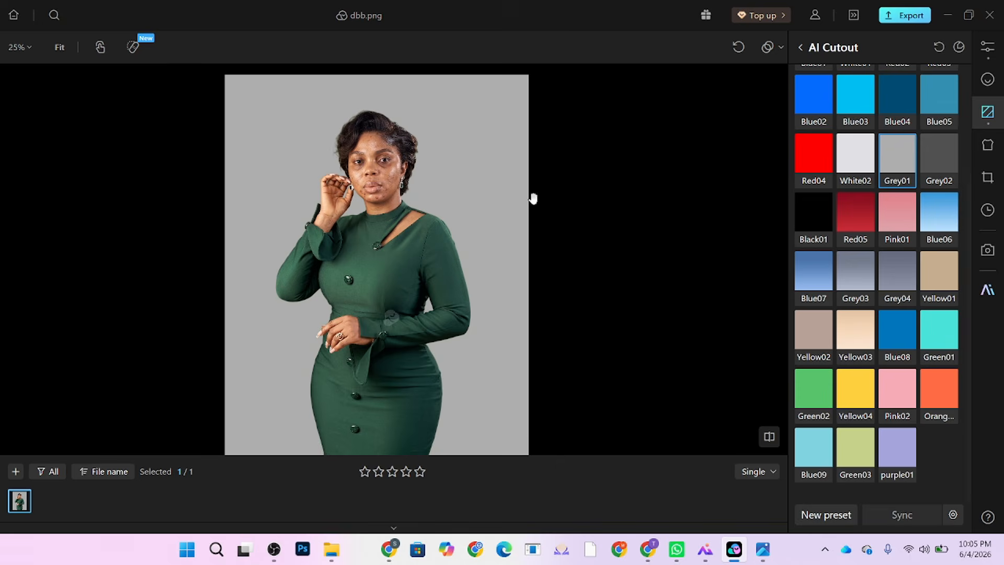
scroll(890, 302, up, 3)
click(913, 253)
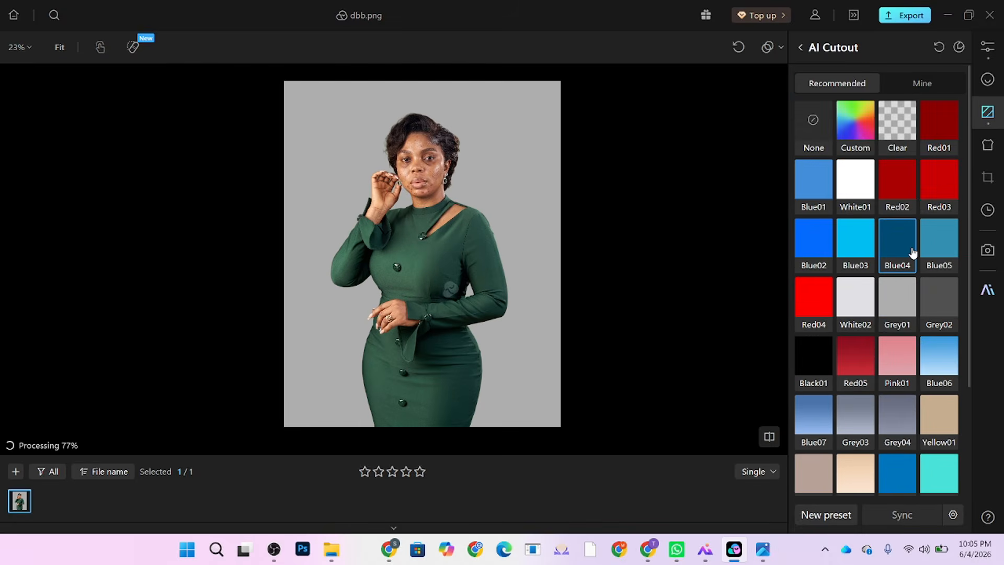
Step: Settle on the very light grey White02 backdrop preset
scroll(483, 157, up, 5)
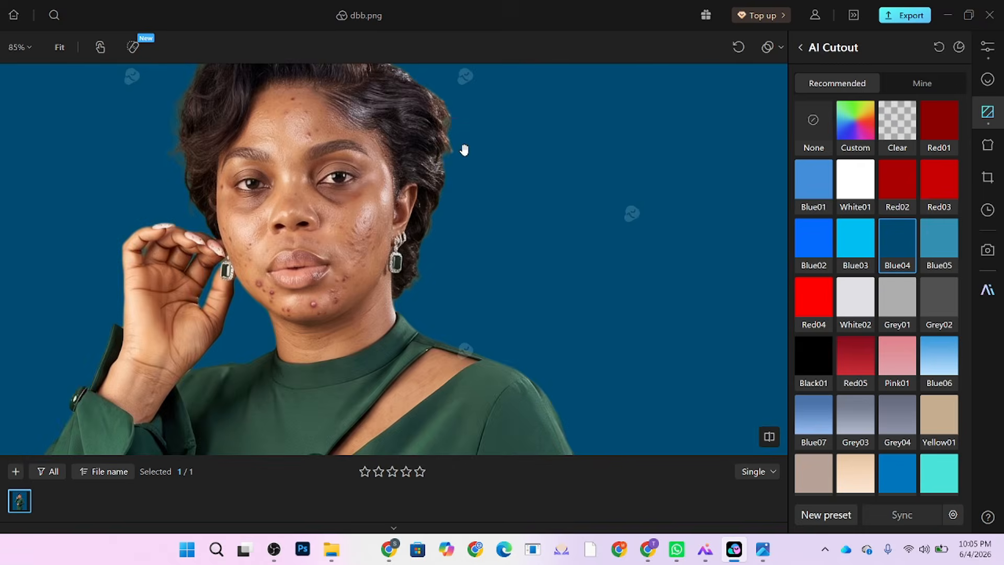
scroll(461, 178, down, 5)
scroll(458, 197, up, 2)
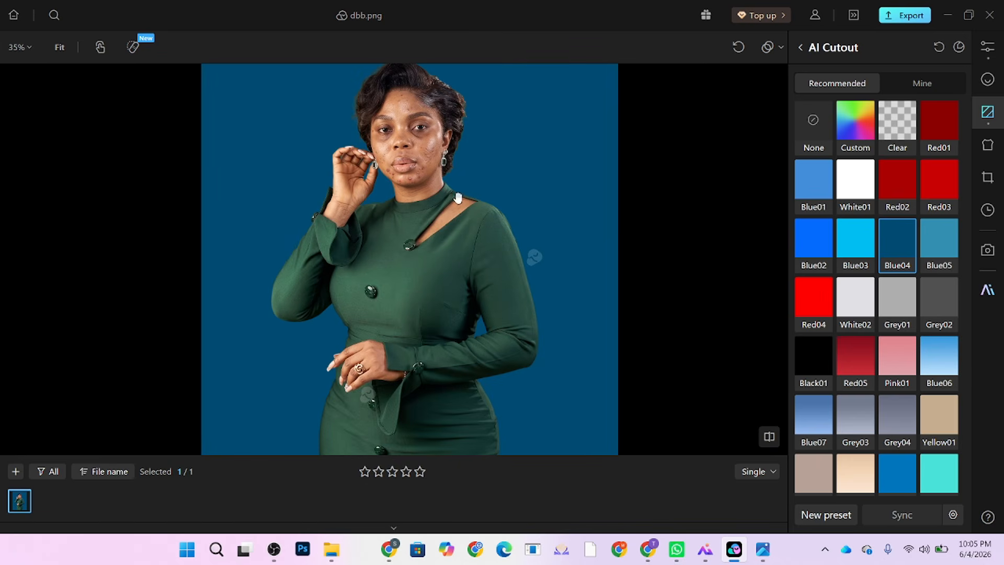
click(858, 299)
scroll(488, 258, down, 4)
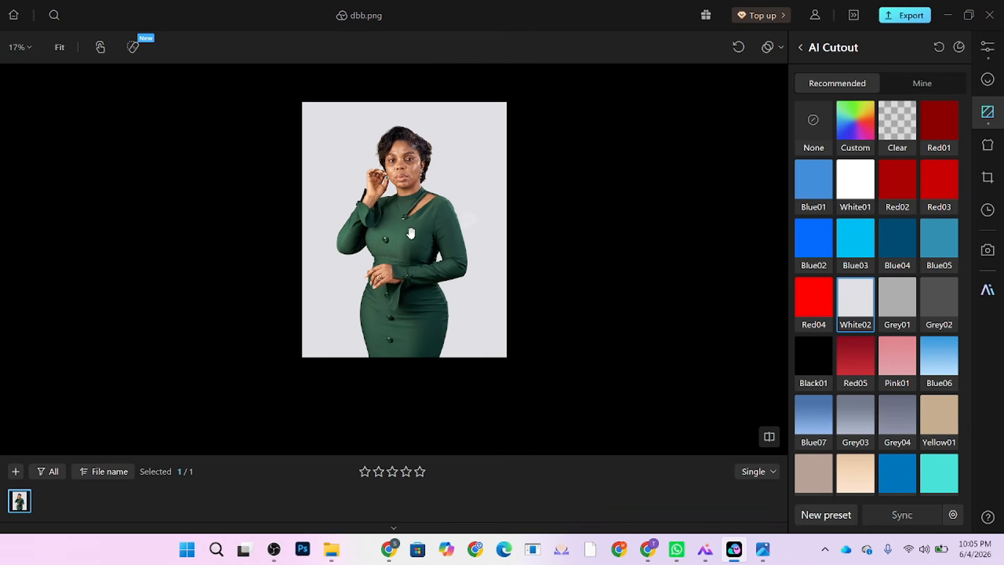
scroll(410, 236, up, 1)
scroll(394, 189, up, 1)
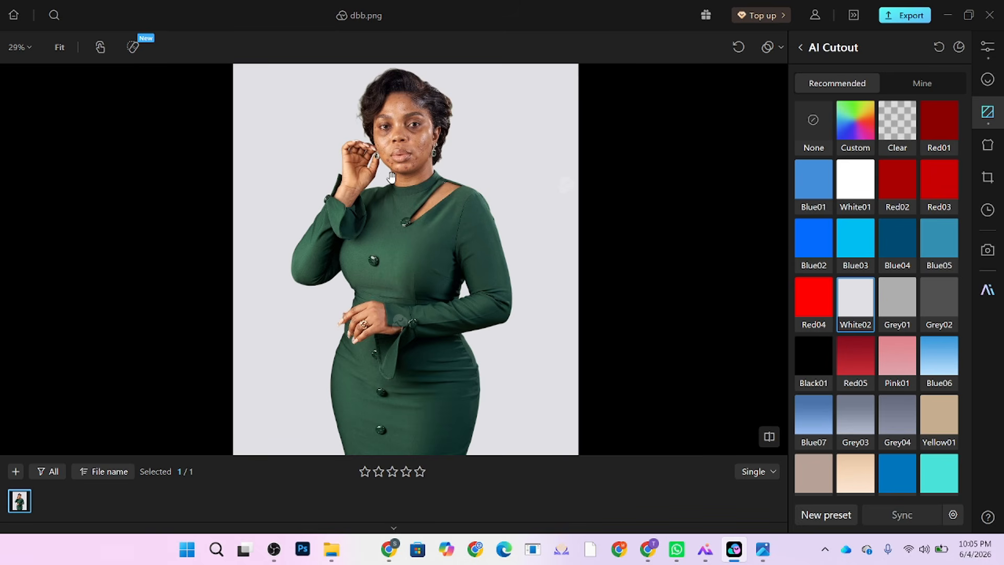
Step: Remove facial acne, body acne, moles and body blemishes at full strength
click(987, 79)
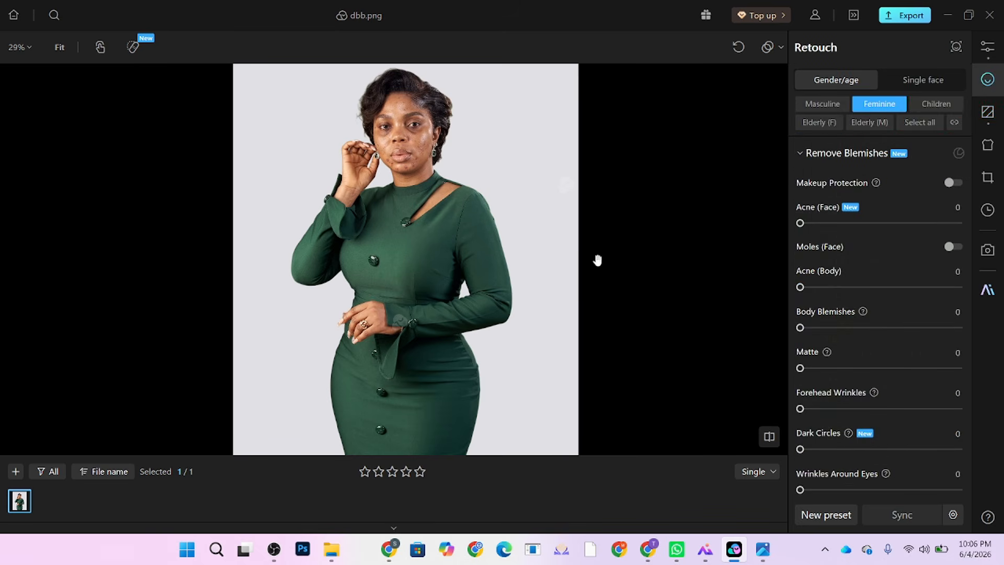
scroll(436, 159, up, 2)
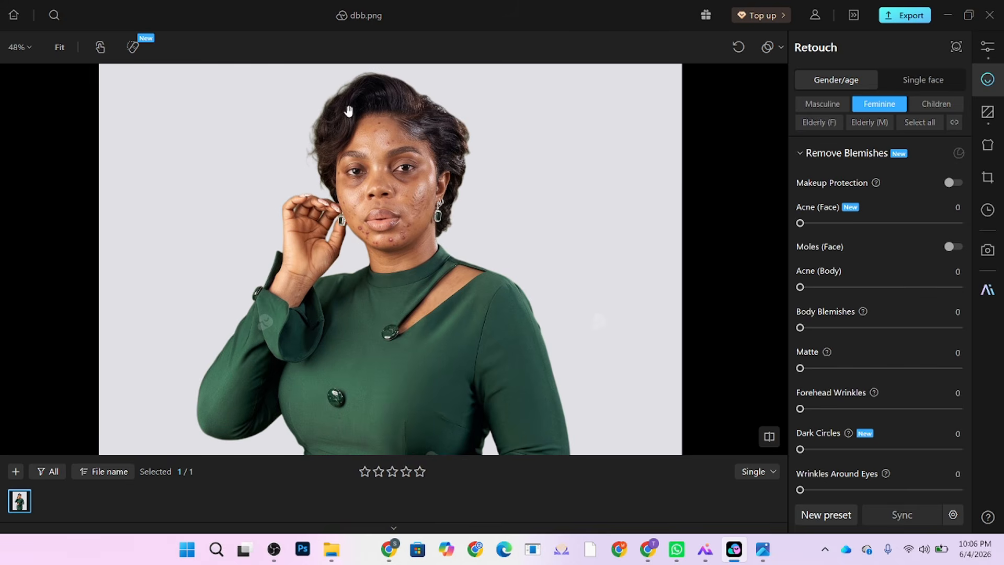
scroll(430, 180, up, 2)
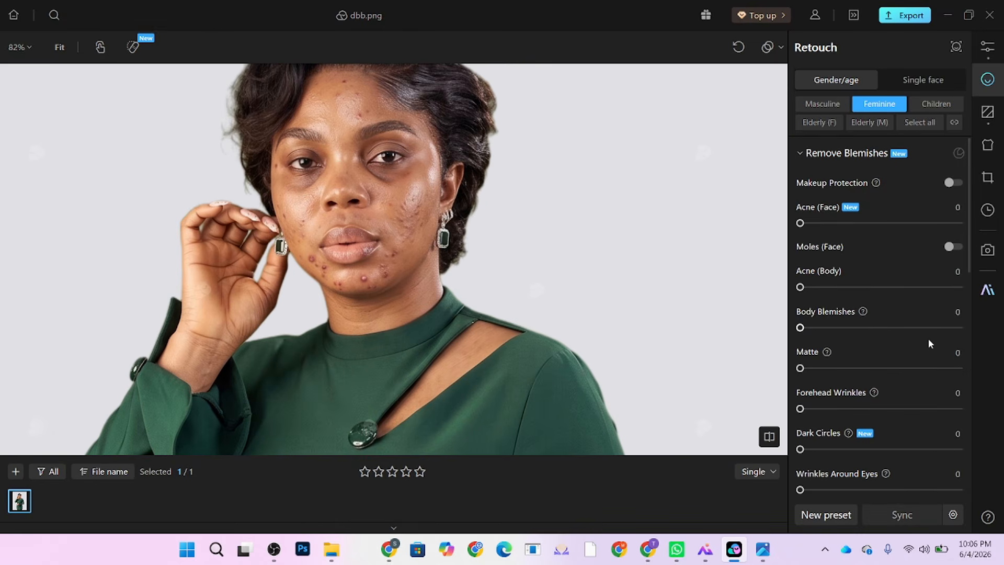
drag(875, 223, 974, 230)
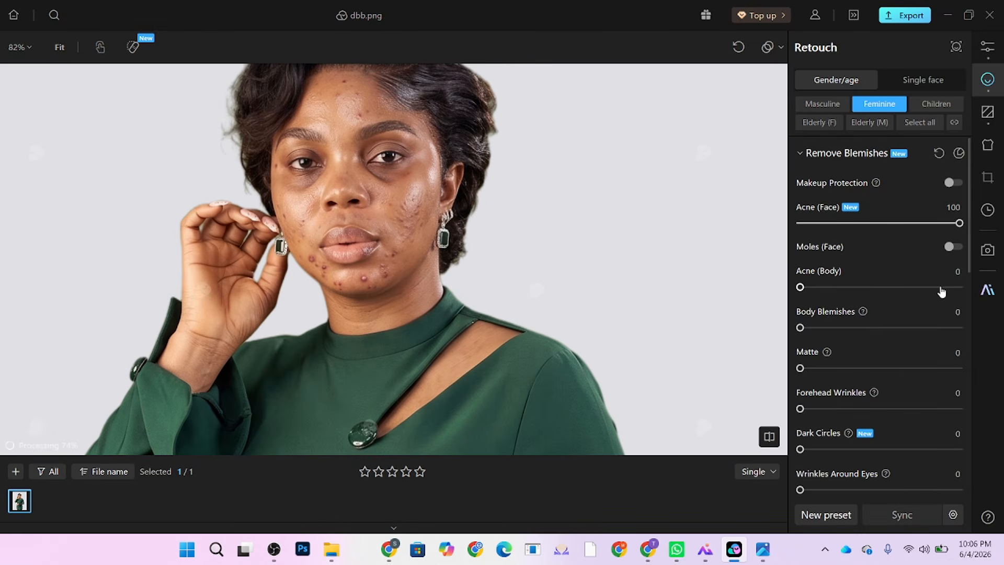
click(959, 287)
click(954, 246)
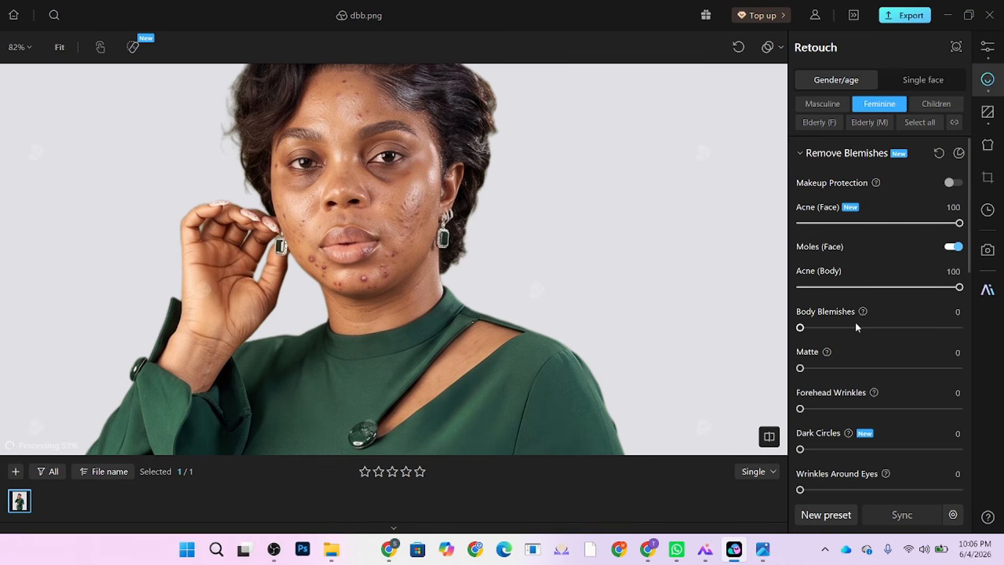
drag(860, 327, 964, 335)
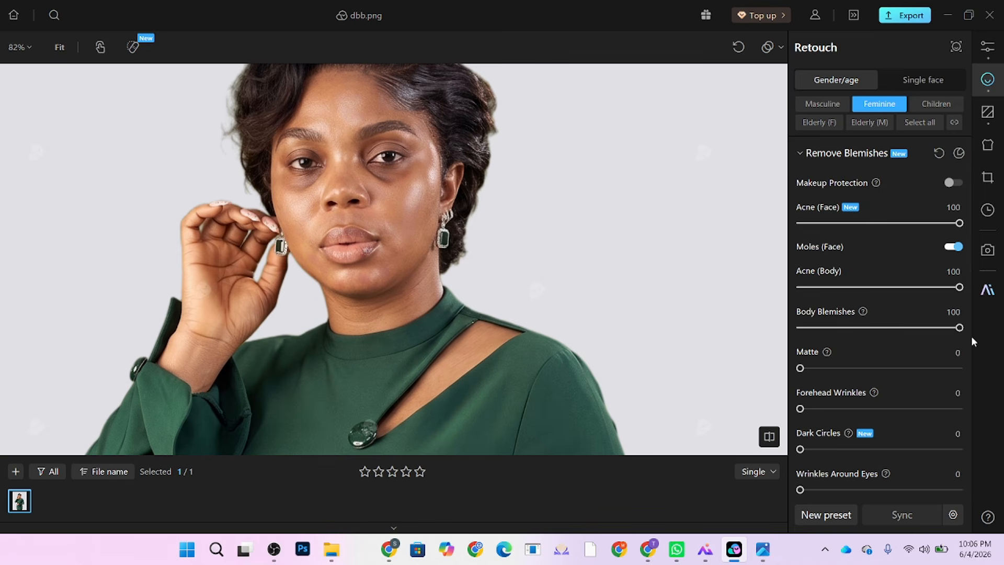
Step: Set Dark Circles, eye wrinkles, Cheek Lines and Smile Lines to 100
scroll(393, 206, up, 3)
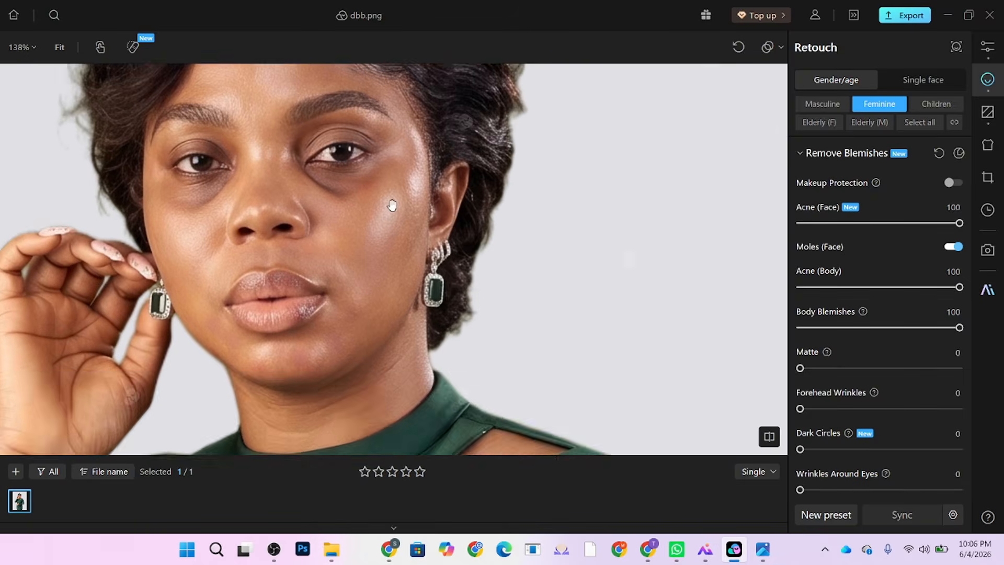
scroll(368, 134, down, 3)
scroll(859, 370, down, 1)
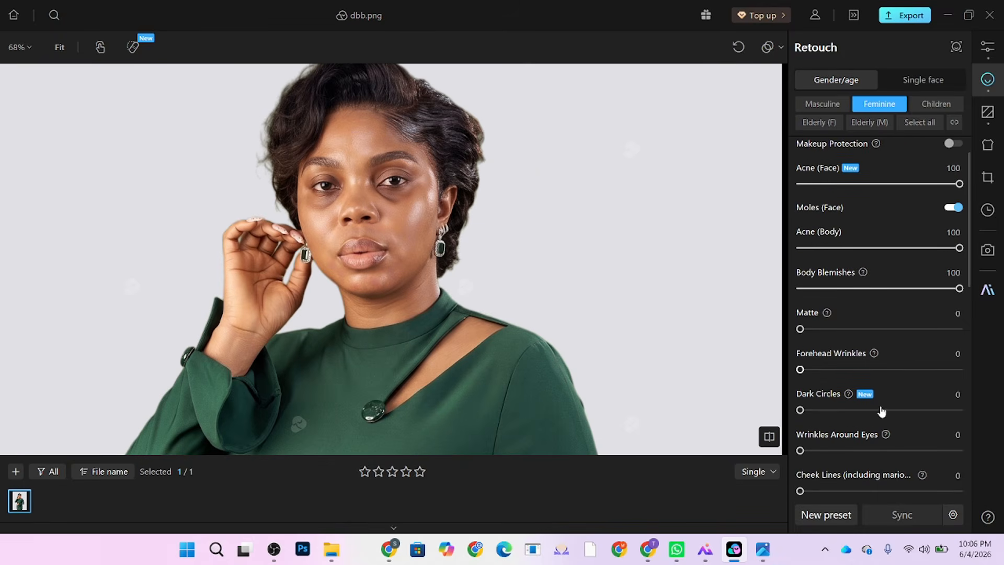
scroll(829, 376, down, 2)
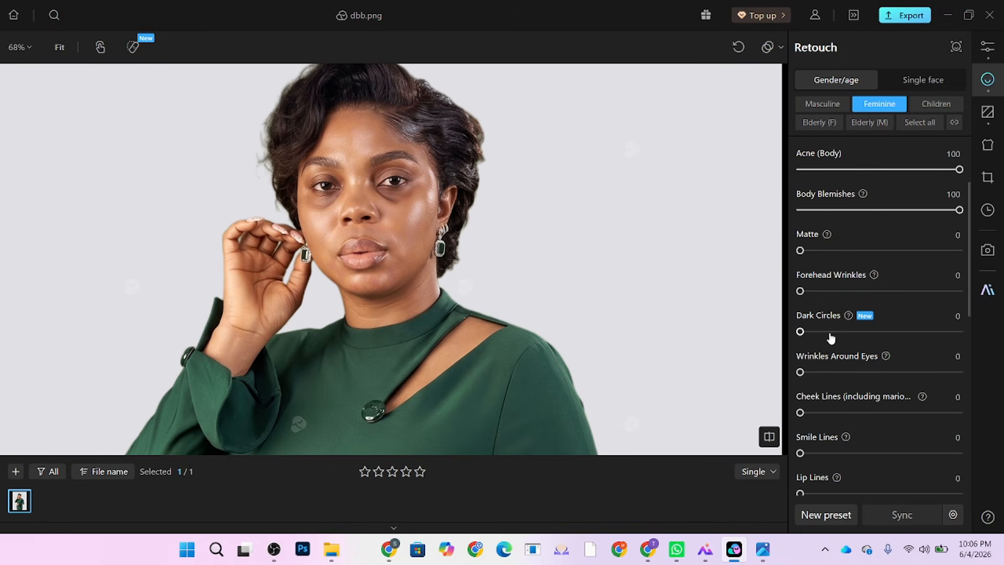
drag(829, 332, 968, 329)
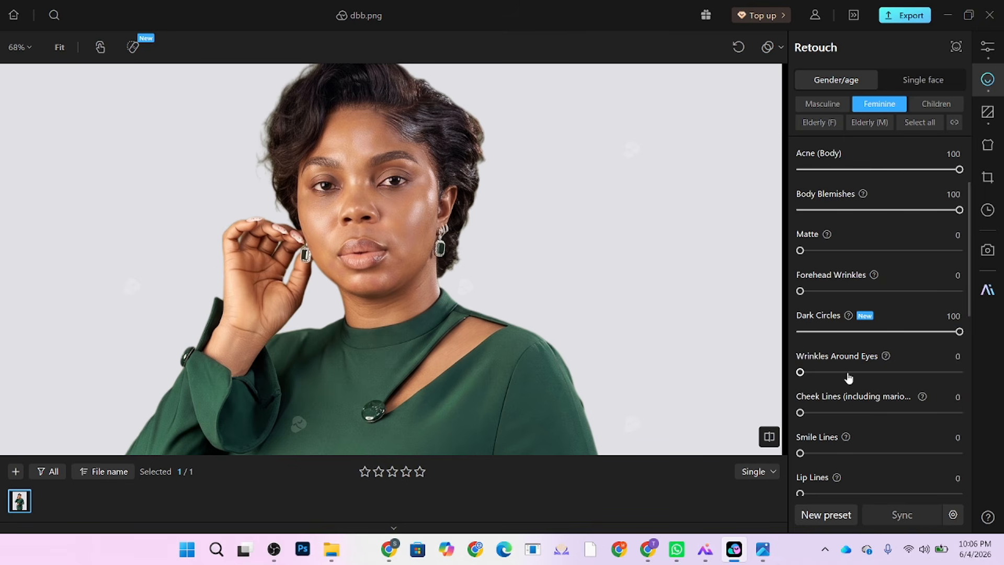
drag(848, 373, 973, 368)
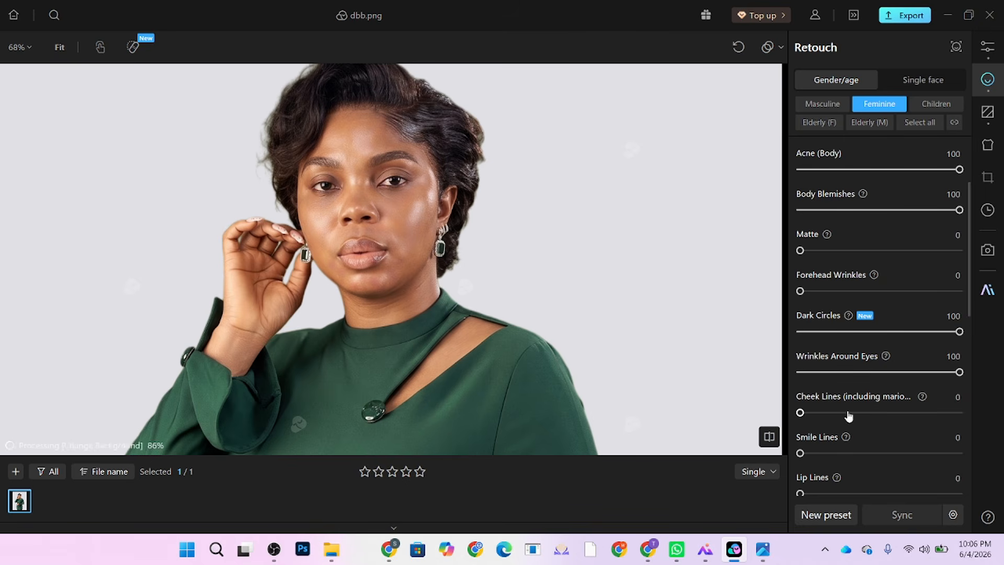
drag(849, 414, 964, 413)
drag(889, 453, 965, 451)
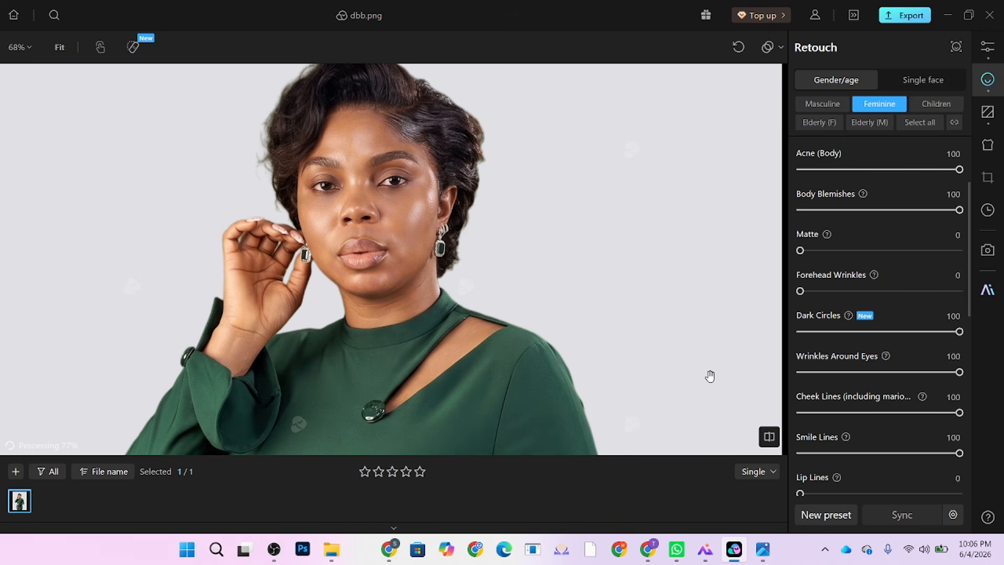
Step: Set Lip Lines to 19, Double Chin to 35 and Neck Wrinkles to 46
scroll(394, 162, up, 3)
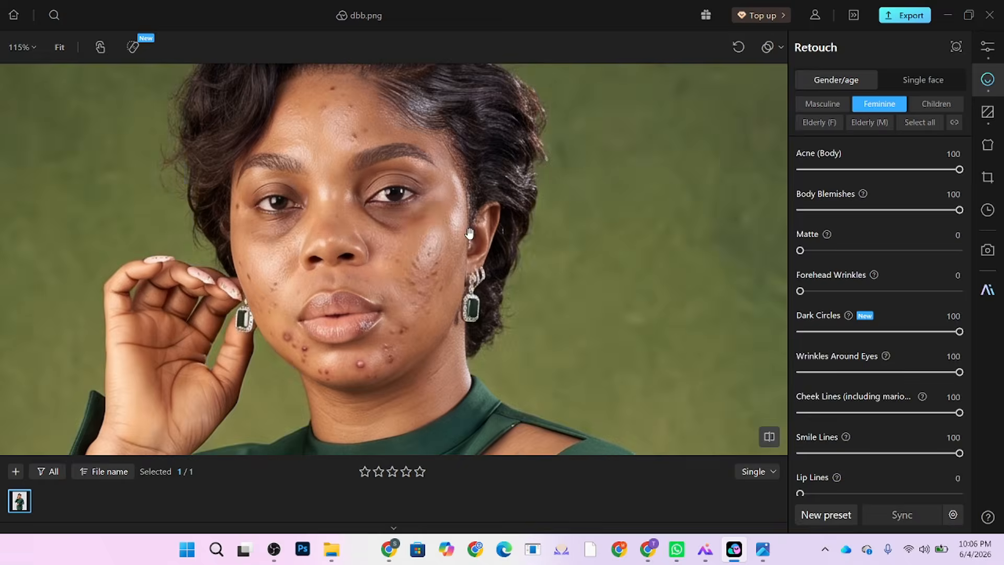
scroll(460, 261, down, 5)
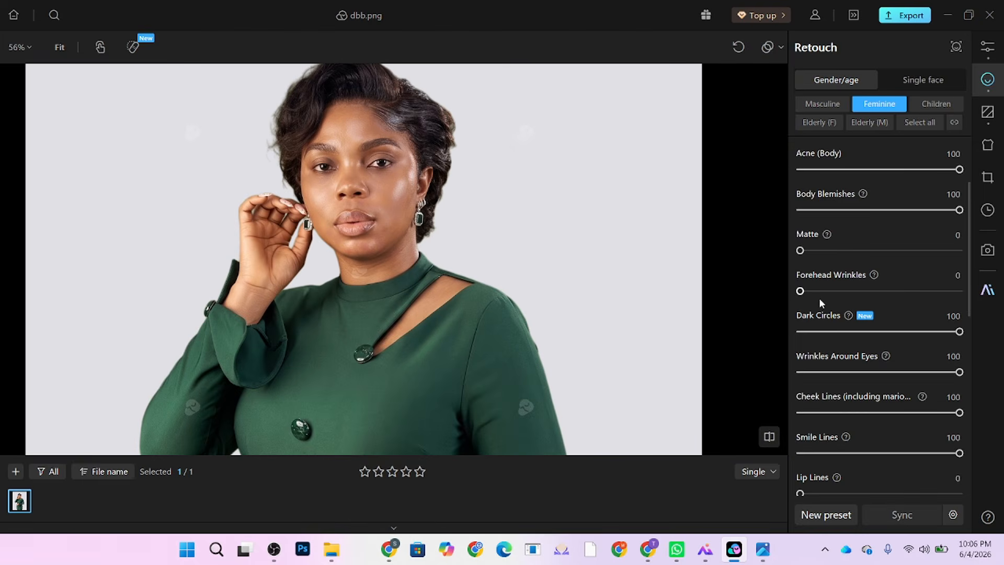
scroll(833, 318, down, 2)
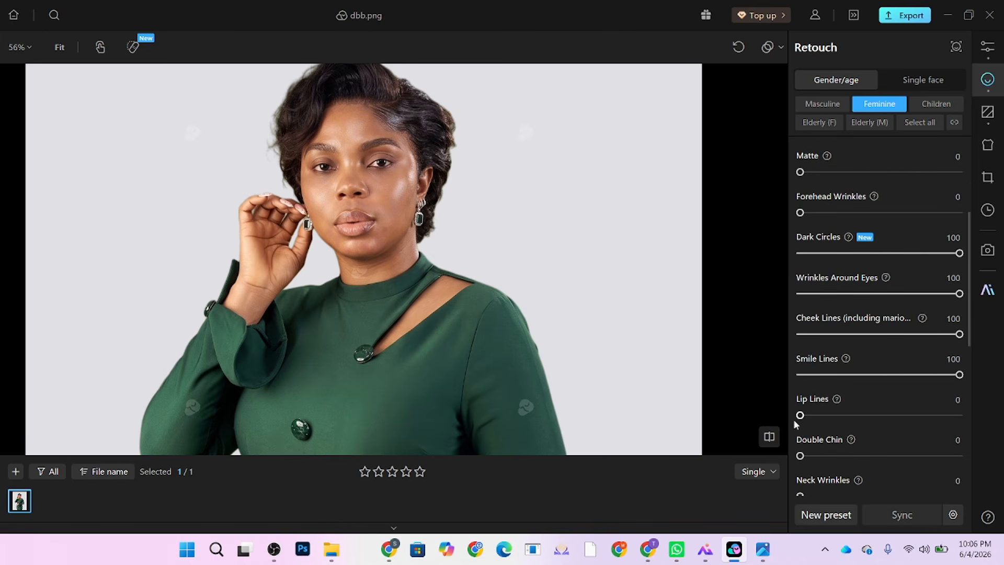
drag(800, 415, 855, 417)
scroll(836, 413, down, 1)
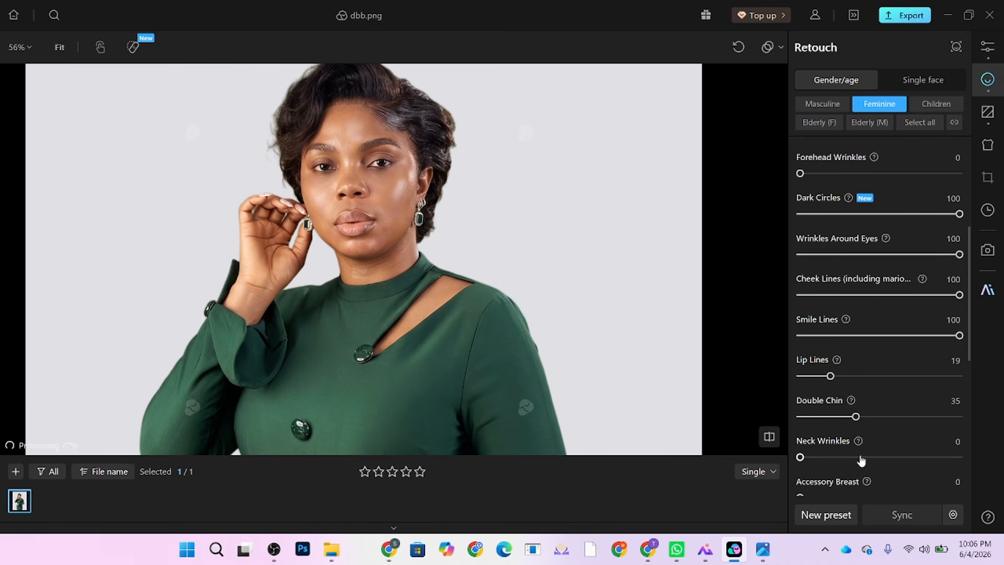
drag(862, 457, 874, 459)
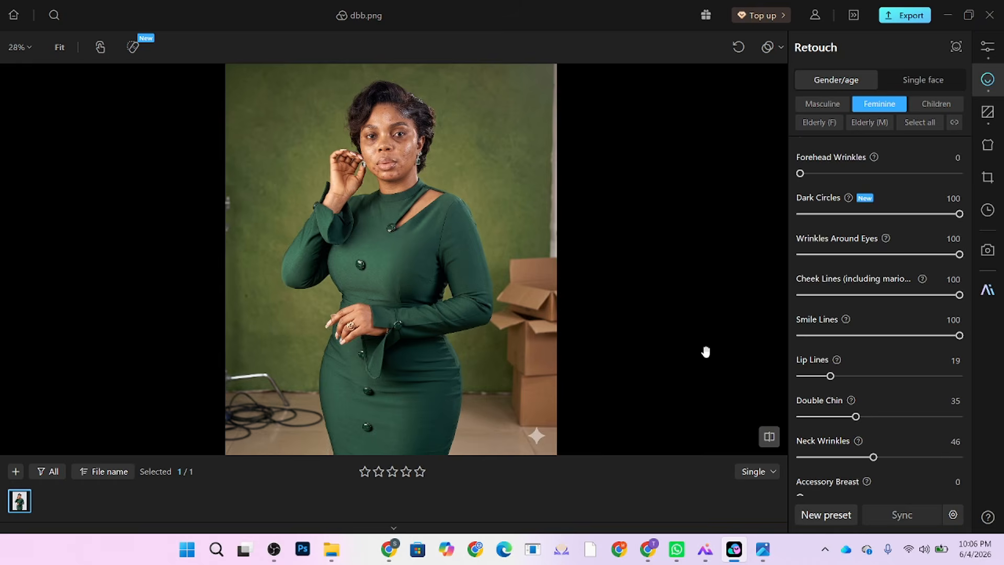
Step: Compare the retouch against the original, then zoom in on the face
key(backslash)
key(backslash)
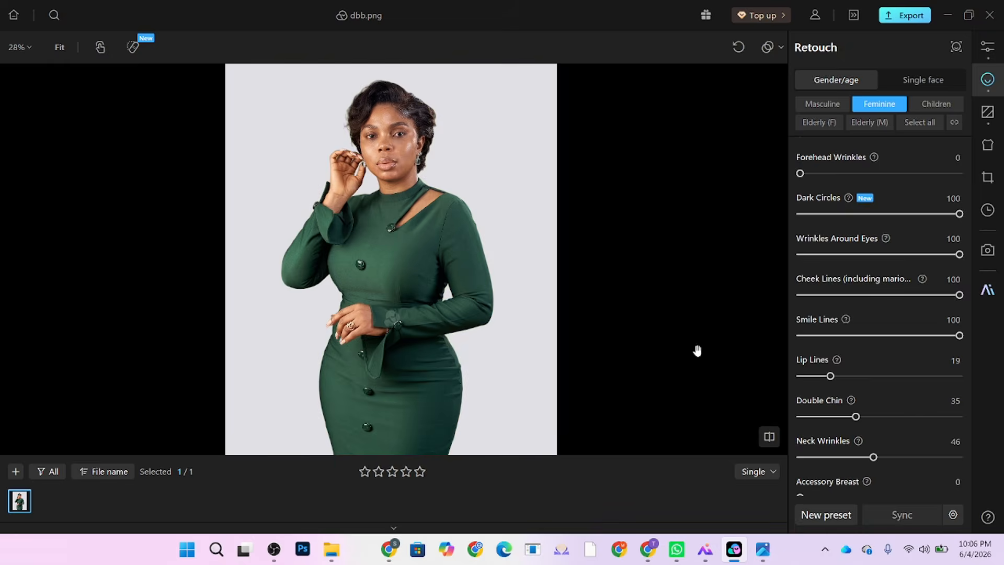
key(backslash)
scroll(858, 392, down, 1)
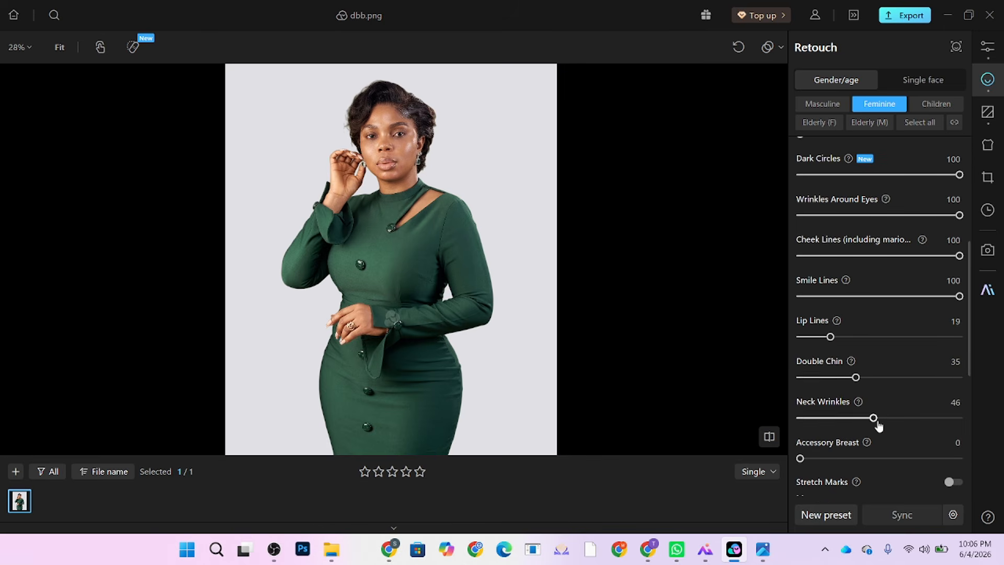
scroll(879, 425, down, 2)
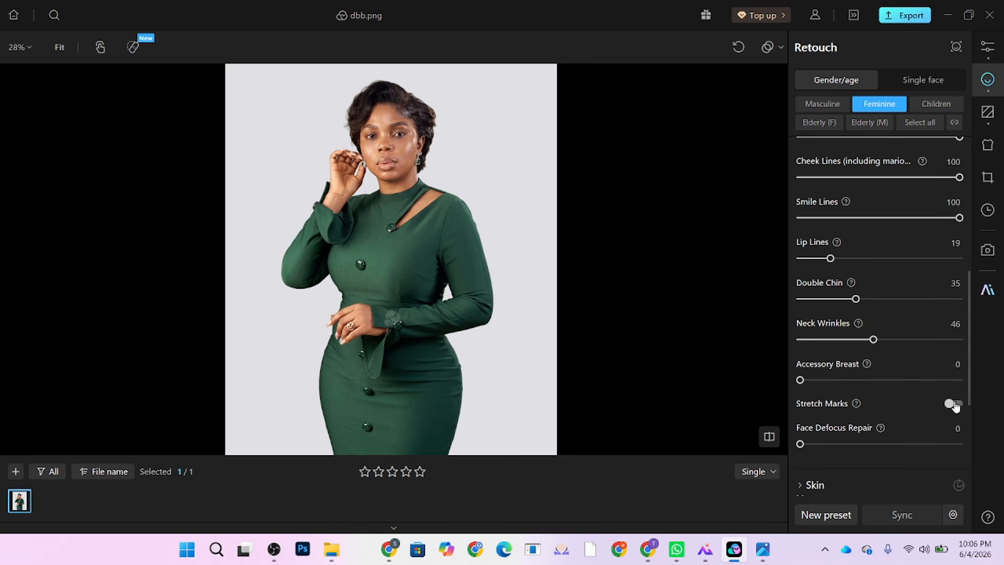
click(378, 110)
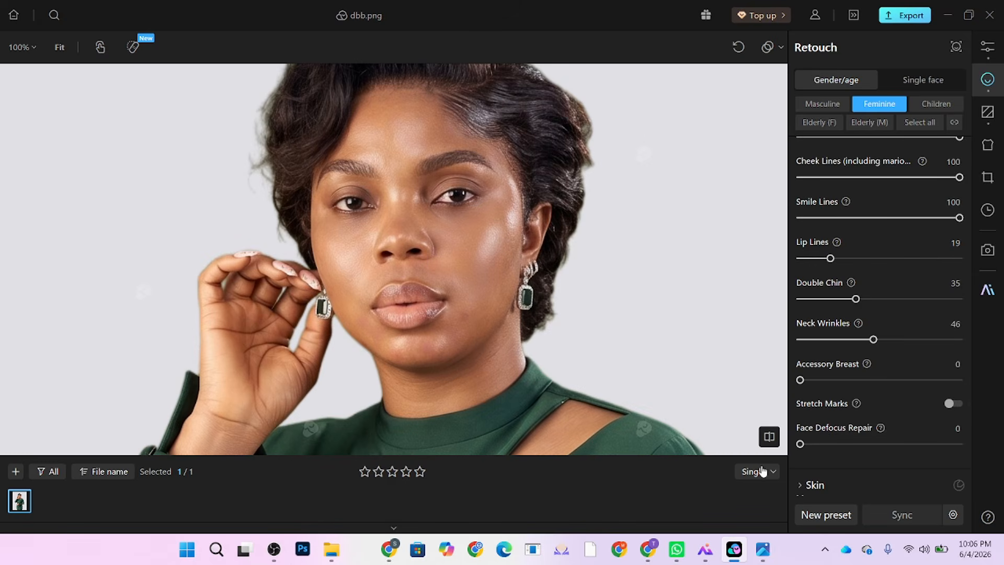
Step: Set Frequency Separation to 100 with high-frequency enhancement at 23
key(ctrl+minus)
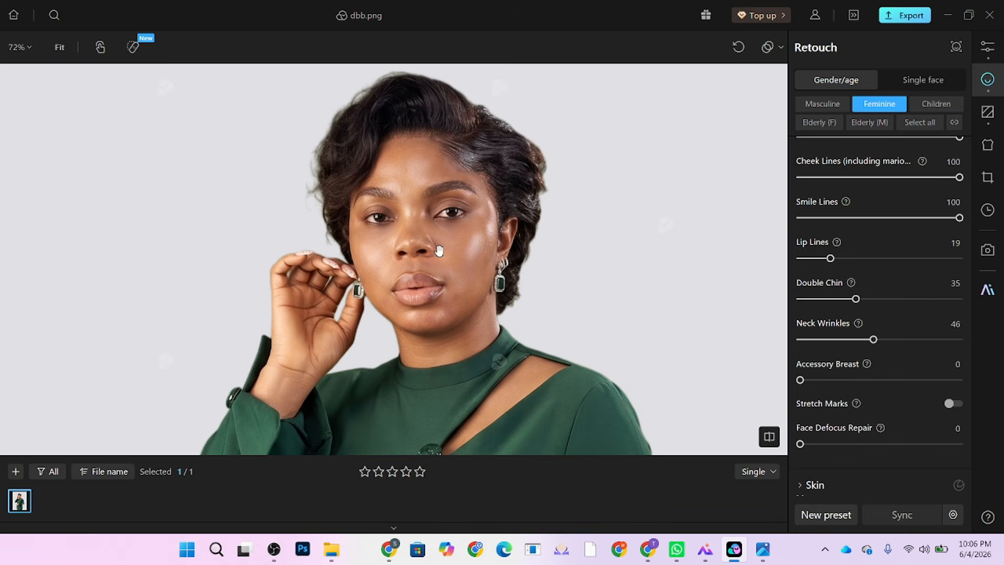
scroll(919, 412, down, 4)
click(838, 335)
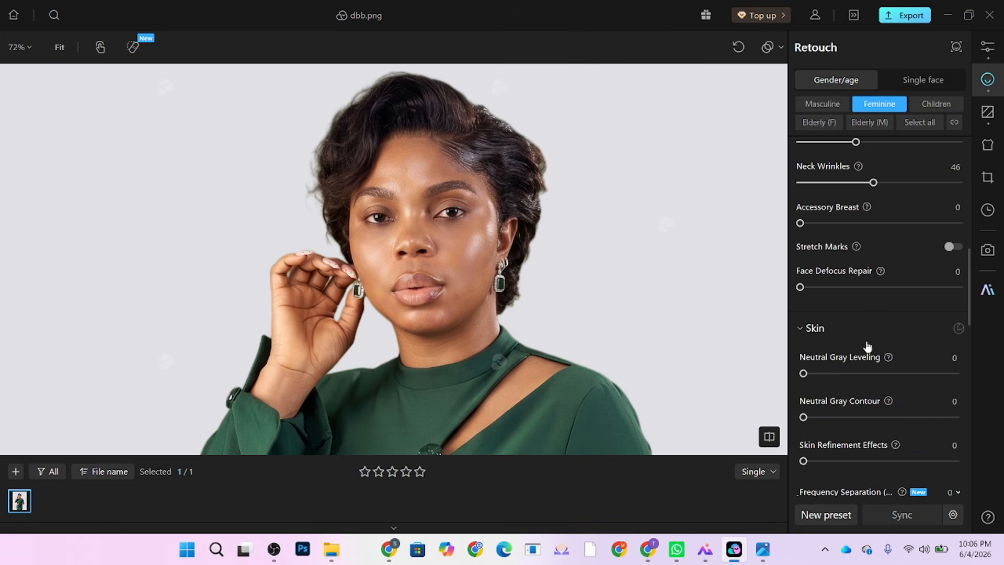
scroll(867, 347, down, 2)
drag(907, 430, 962, 428)
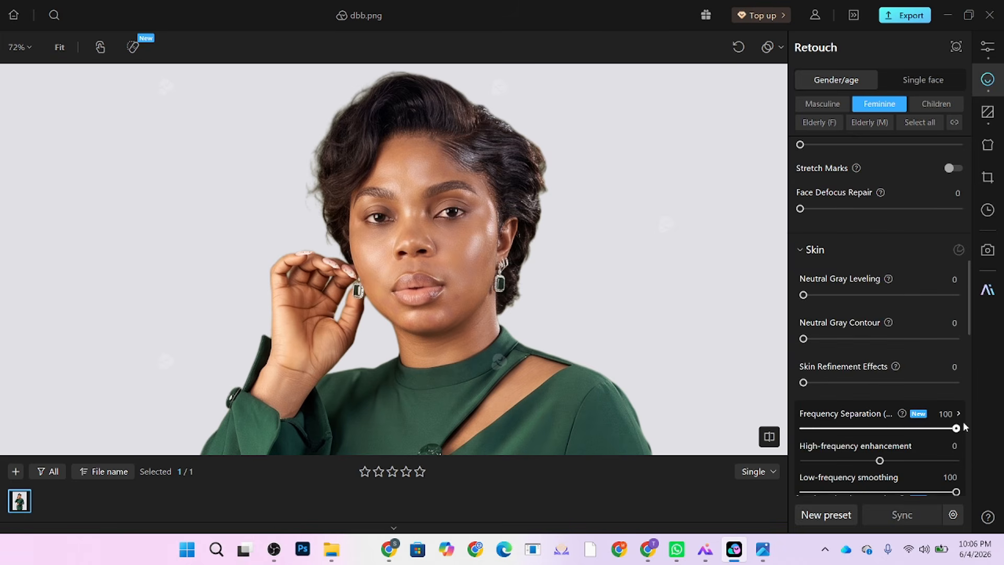
drag(466, 319, 450, 298)
scroll(915, 442, down, 2)
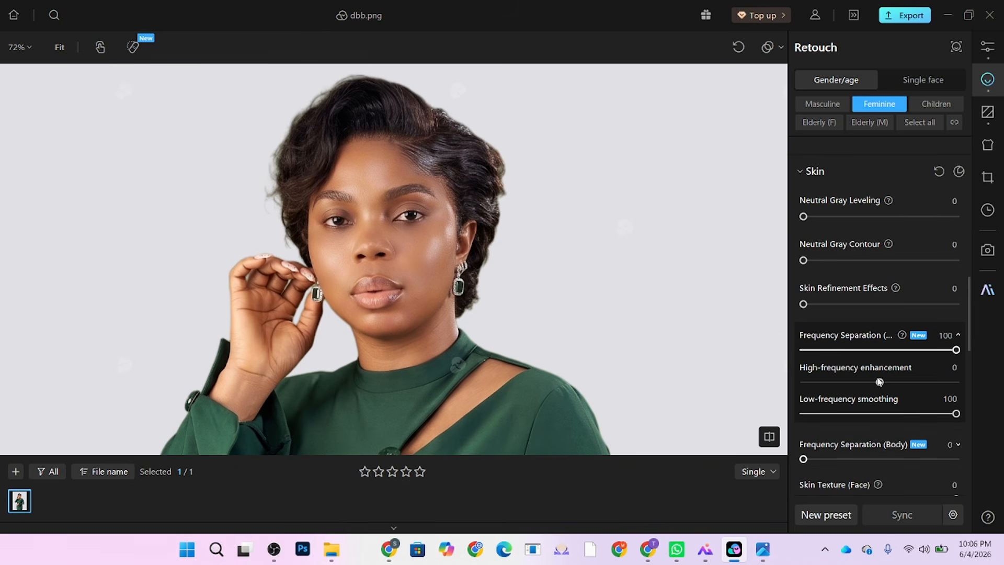
drag(880, 383, 897, 383)
Step: Set Skin Refinement to 49 and Neutral Gray Leveling to 61, then compare with the original
drag(816, 308, 898, 308)
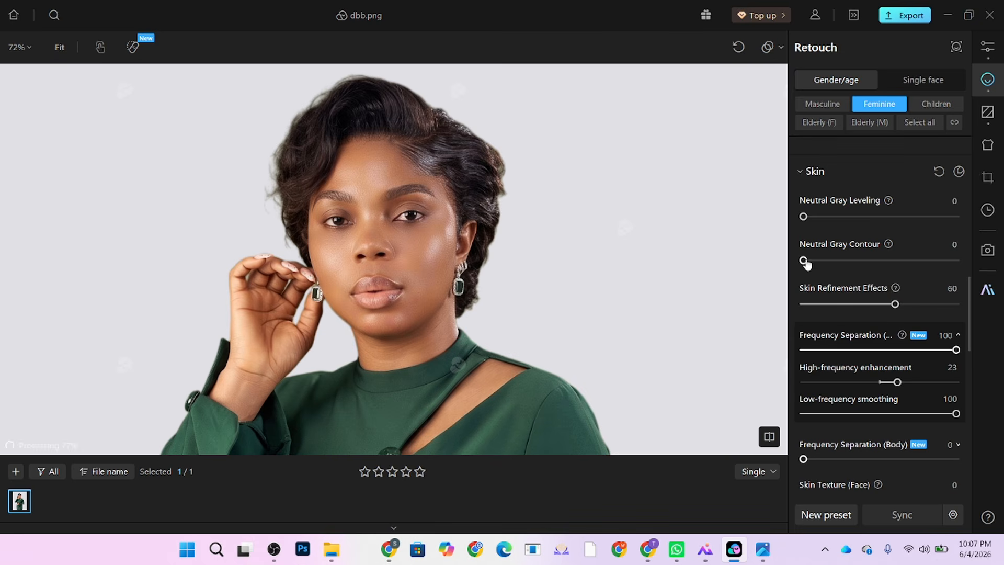
drag(830, 218, 898, 223)
drag(894, 304, 879, 308)
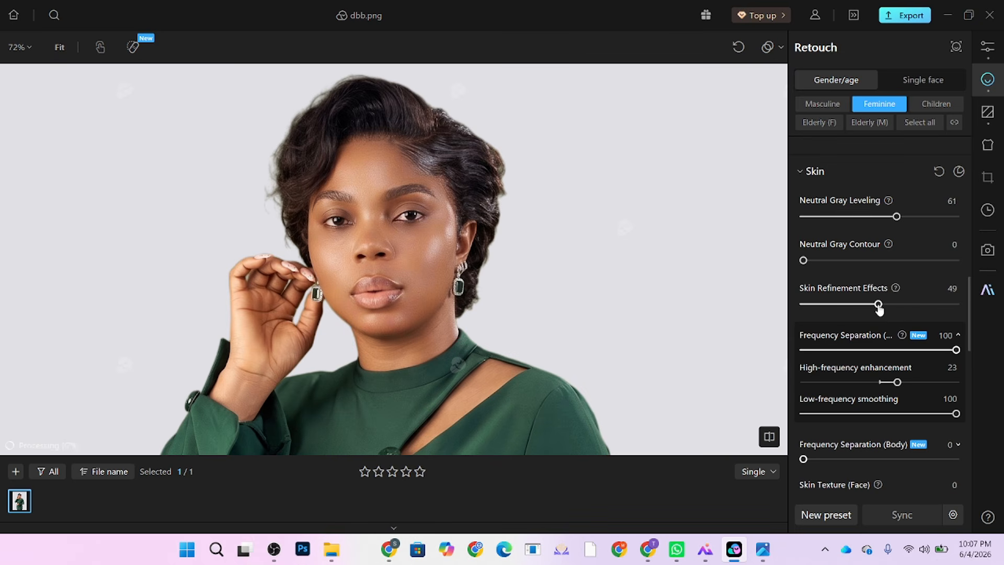
click(426, 285)
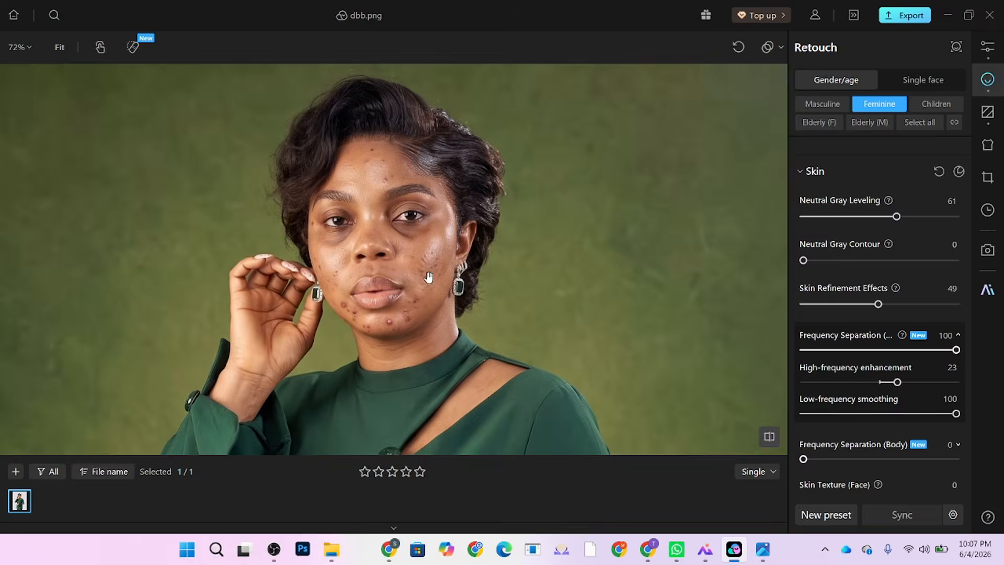
scroll(919, 384, down, 5)
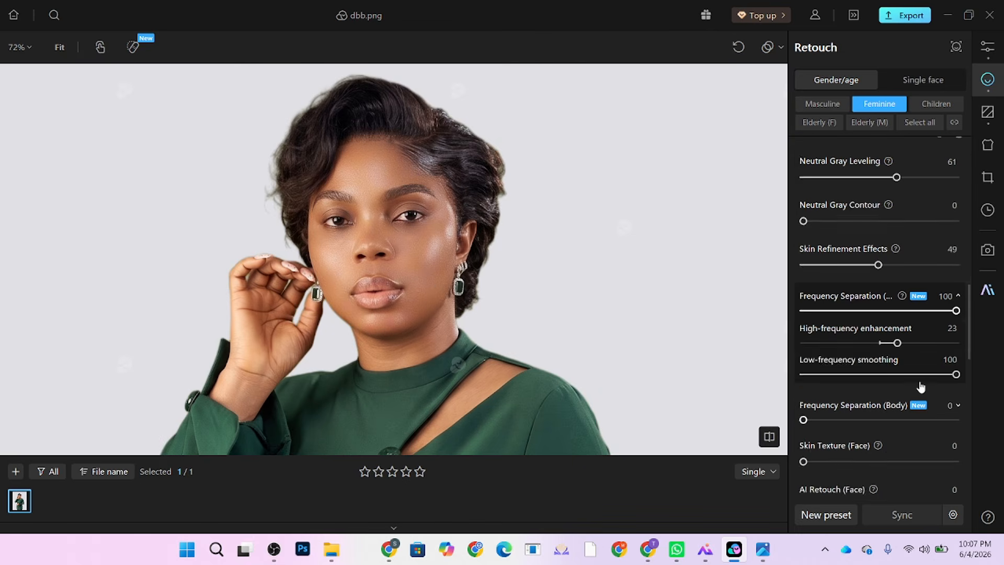
scroll(919, 386, down, 5)
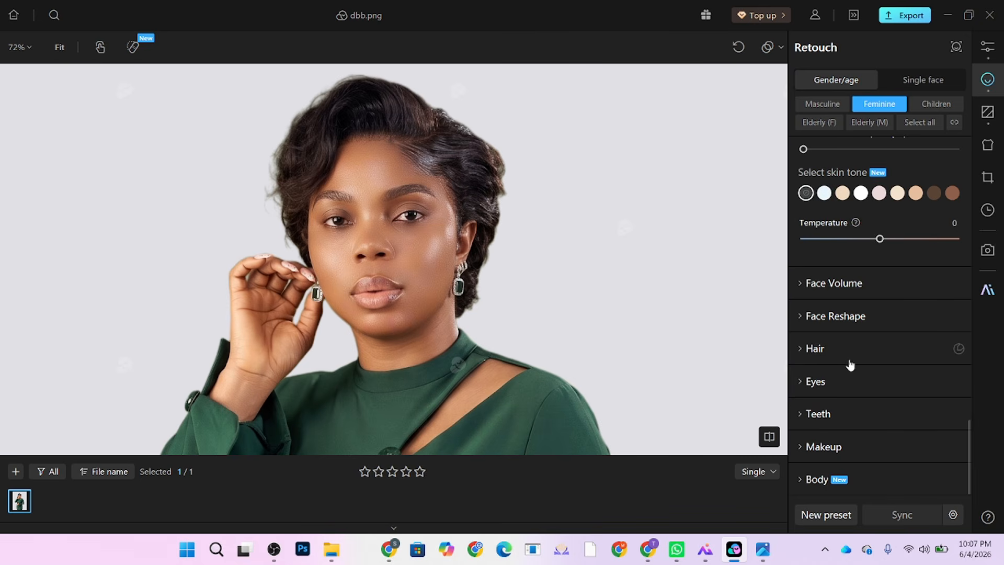
Step: Set contour Shadows to 100 and Highlights to 93, then compare with the original
click(834, 454)
scroll(876, 436, down, 3)
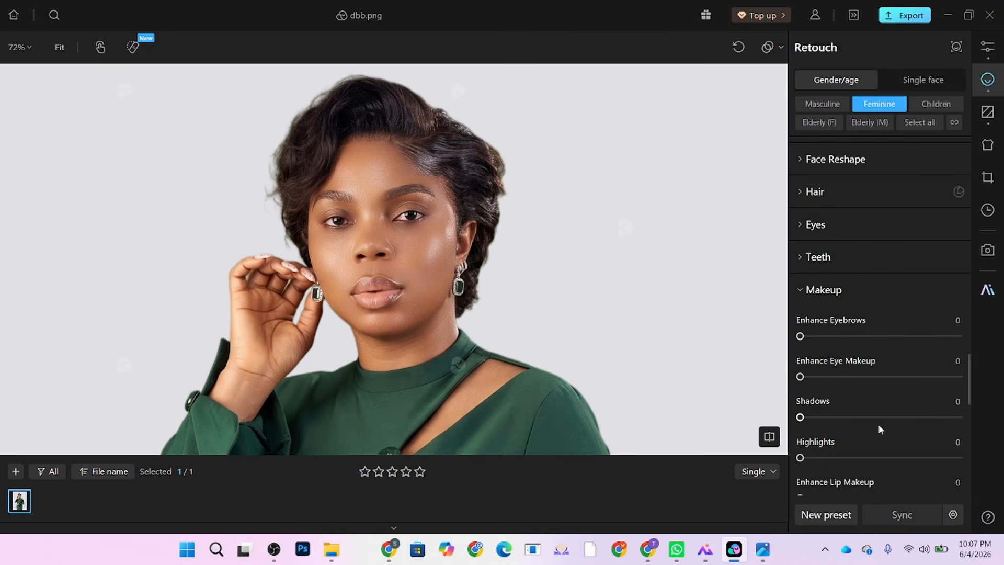
drag(899, 419, 916, 418)
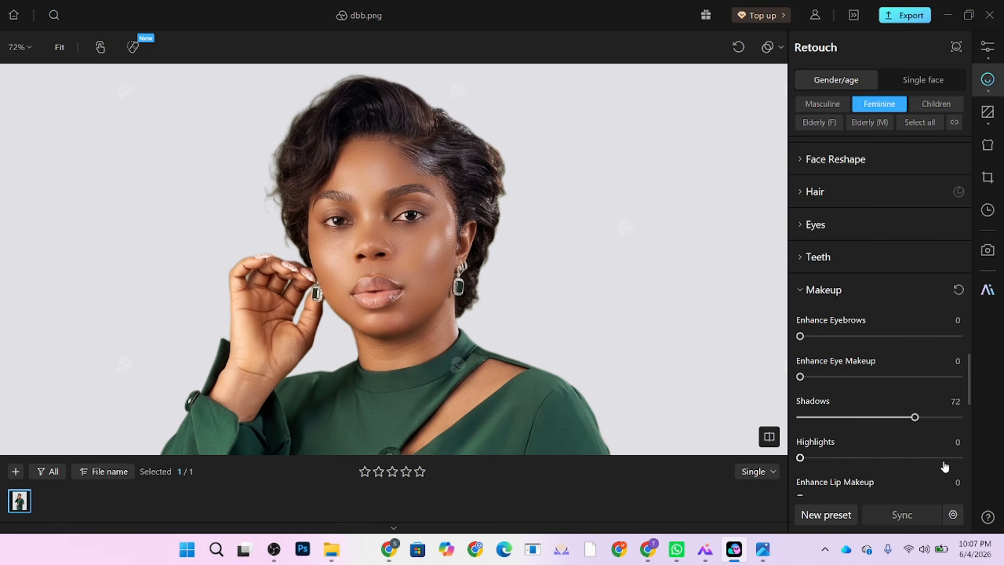
drag(944, 458, 948, 458)
drag(914, 417, 966, 418)
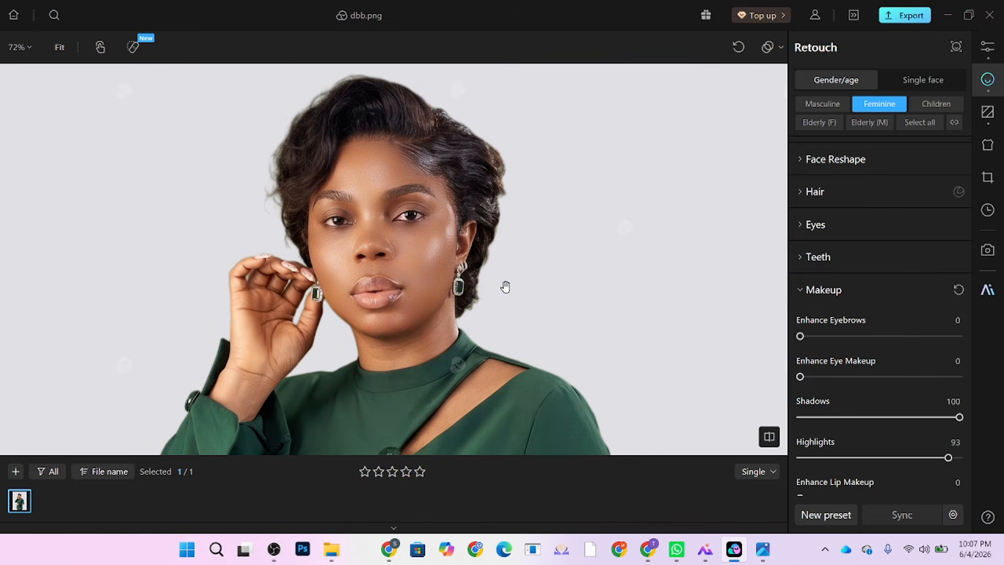
drag(501, 292, 497, 300)
Step: Set Enhance Eyebrows 45, Eye Makeup 100, Blush 93 and Lip Makeup 72
drag(852, 341, 872, 337)
mouse_move(881, 385)
mouse_down()
mouse_move(934, 381)
mouse_move(948, 424)
mouse_up()
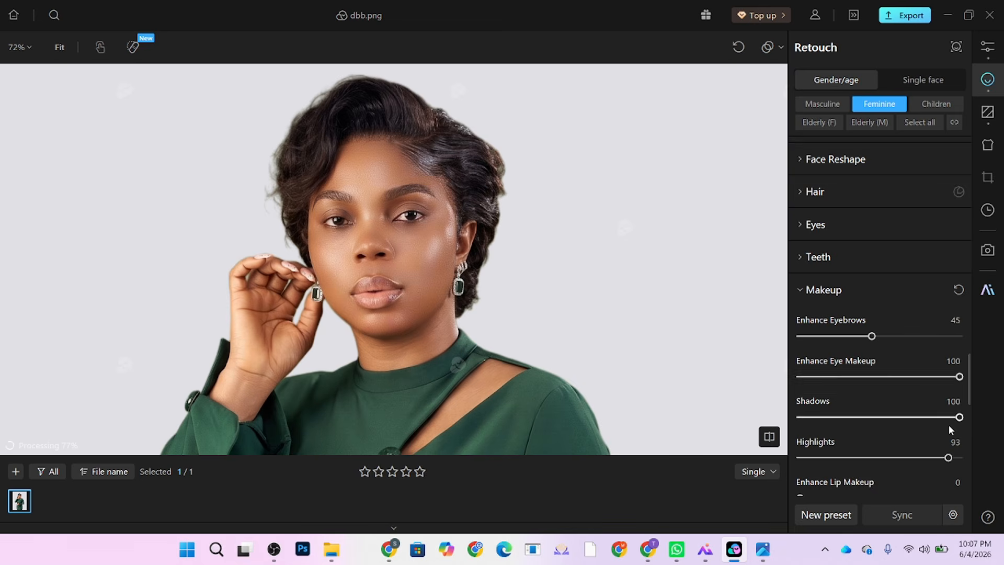
scroll(941, 426, down, 2)
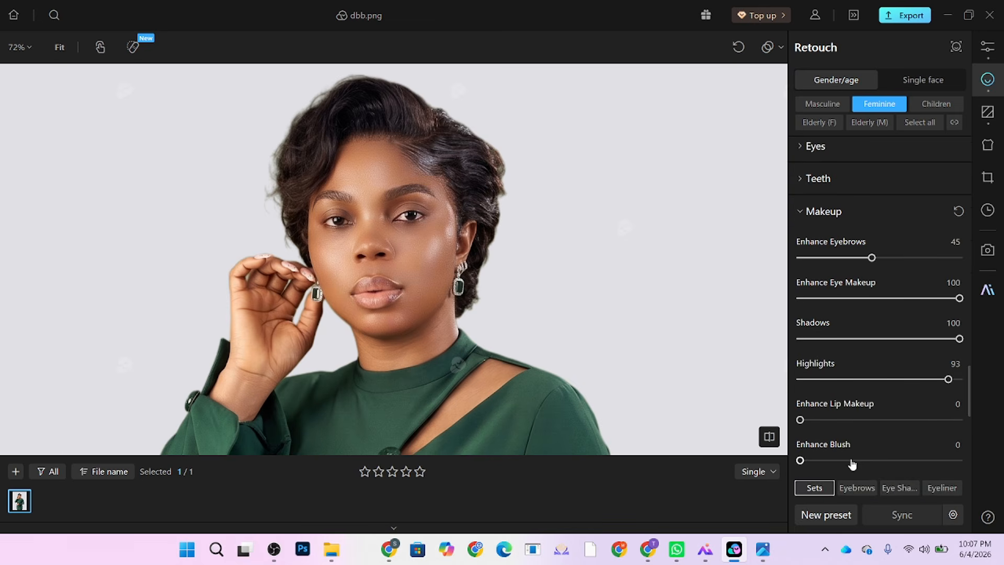
drag(880, 461, 948, 461)
drag(874, 420, 916, 425)
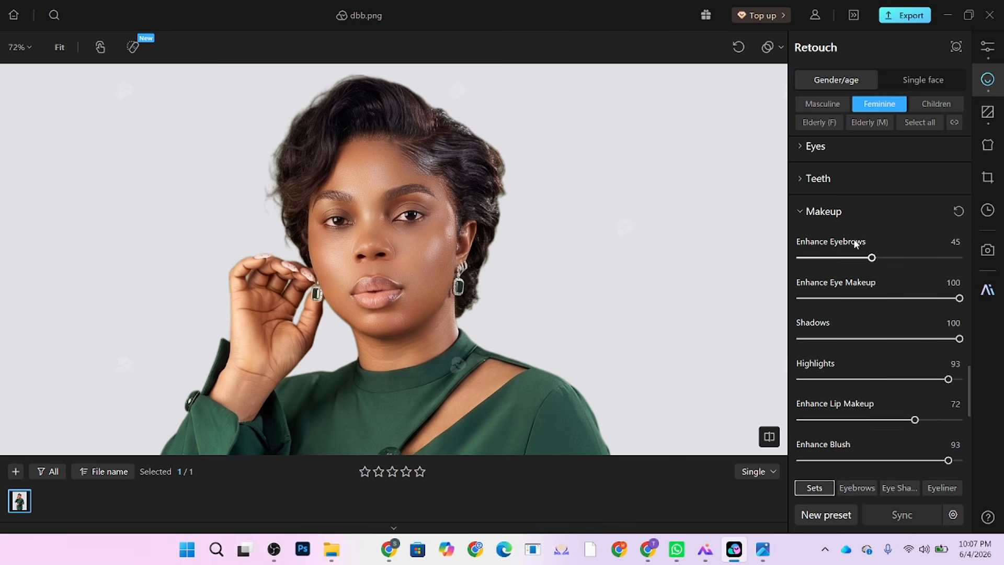
scroll(853, 239, up, 2)
Step: Reduce eye Redness to 59
click(825, 232)
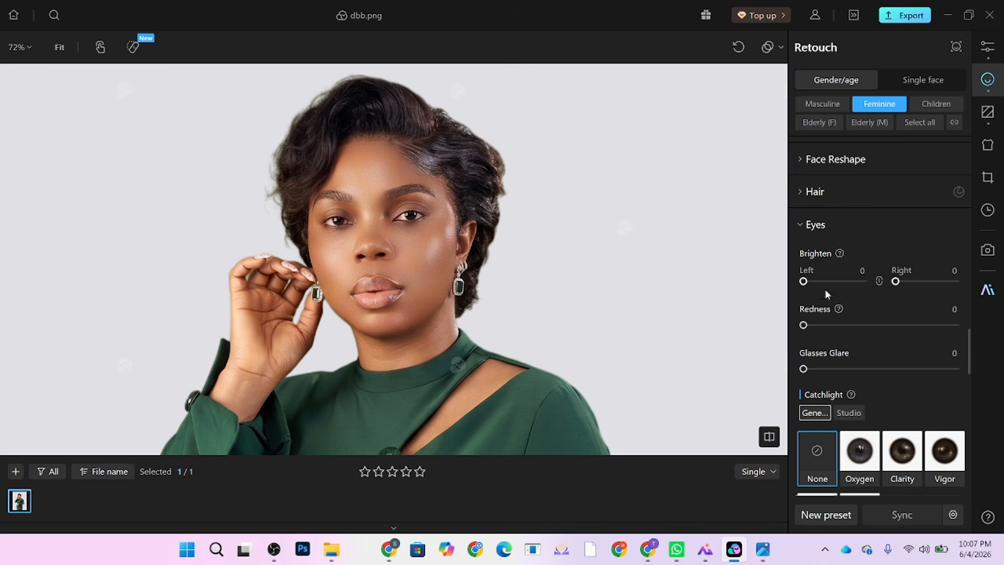
drag(851, 325, 893, 325)
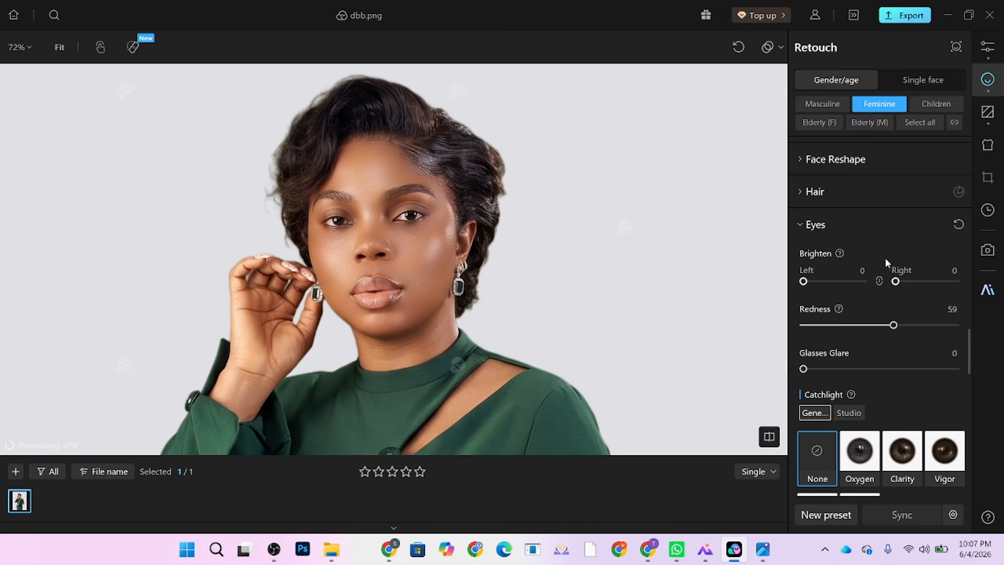
scroll(885, 251, up, 2)
scroll(885, 251, up, 5)
scroll(883, 251, down, 4)
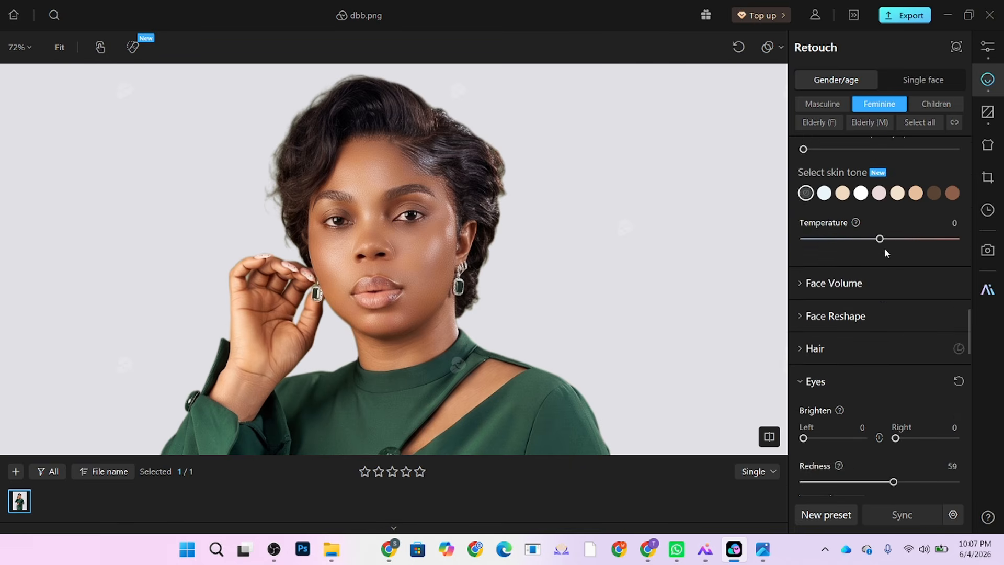
scroll(881, 254, down, 6)
scroll(882, 255, up, 4)
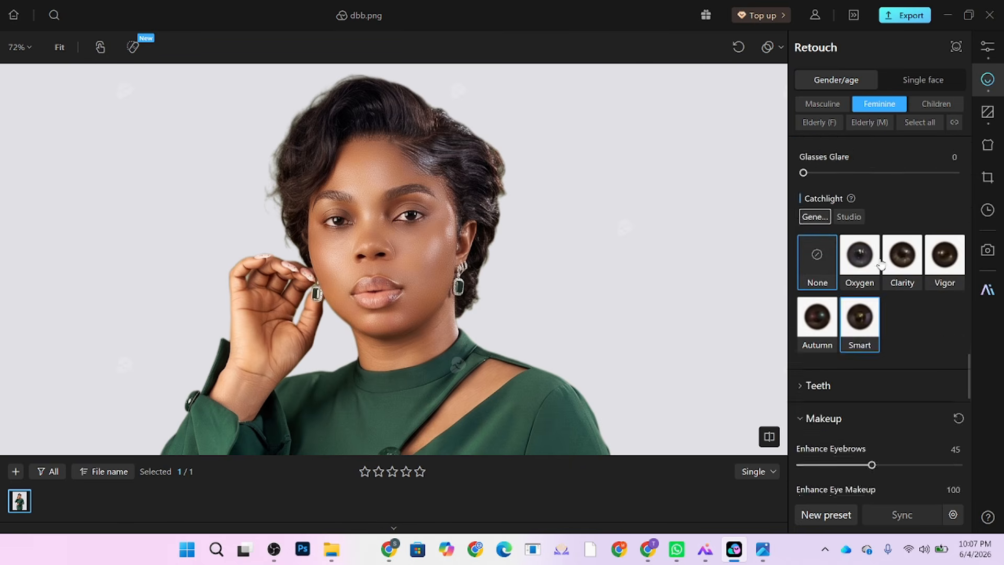
scroll(881, 260, up, 1)
Step: After trying colours 06 and 04, tint the hair with Hair Color 01 at intensity 47
click(829, 233)
scroll(847, 273, down, 6)
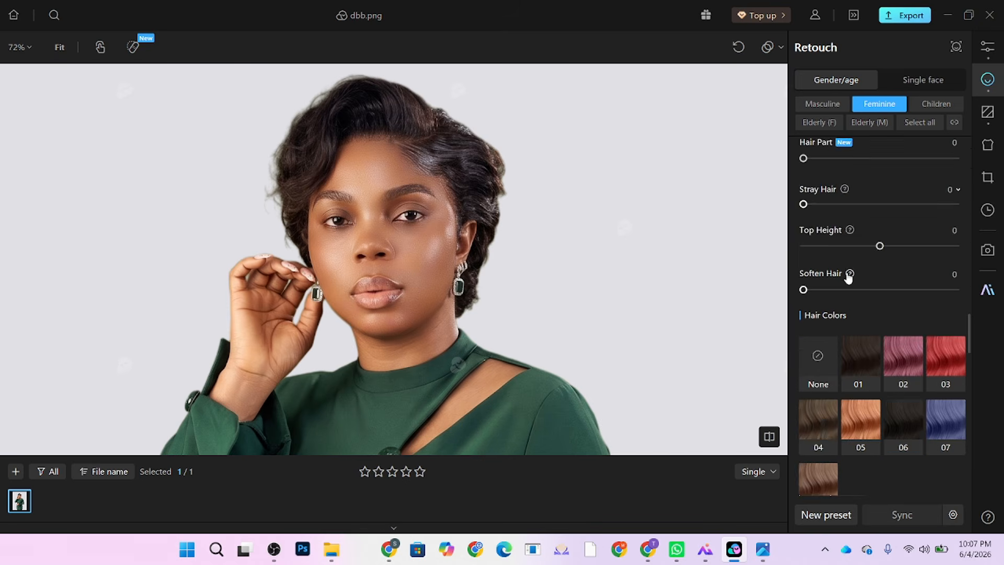
click(906, 307)
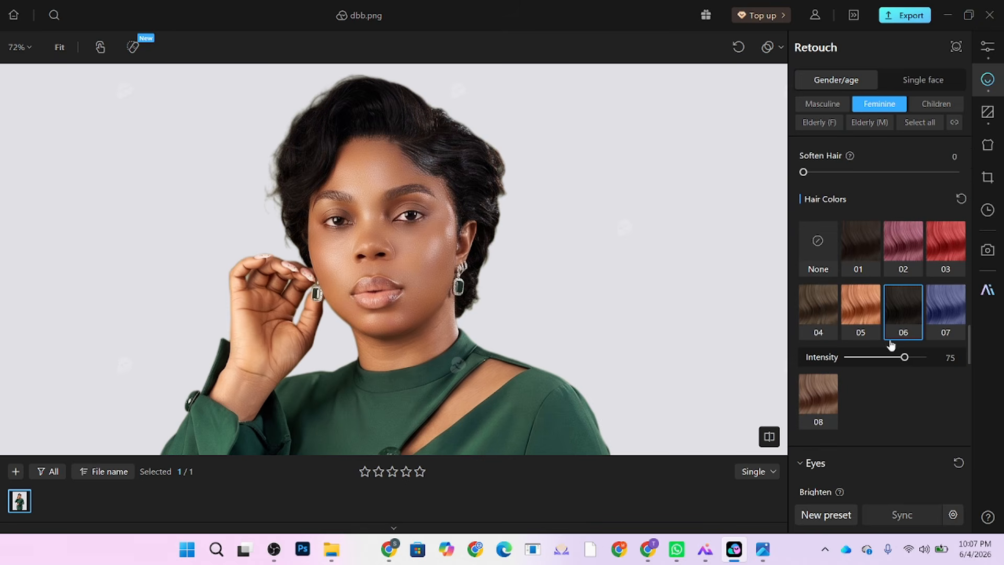
click(818, 312)
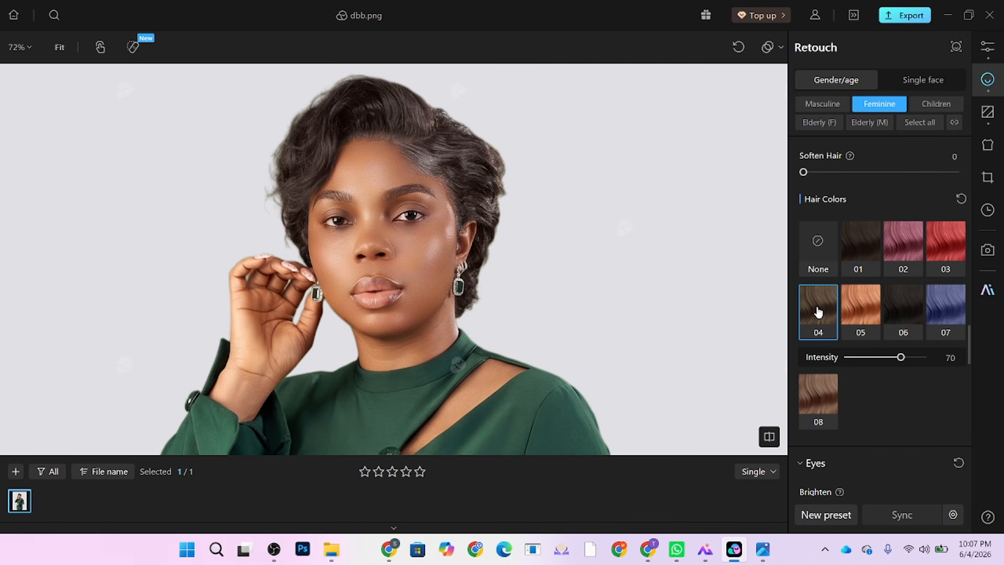
click(851, 255)
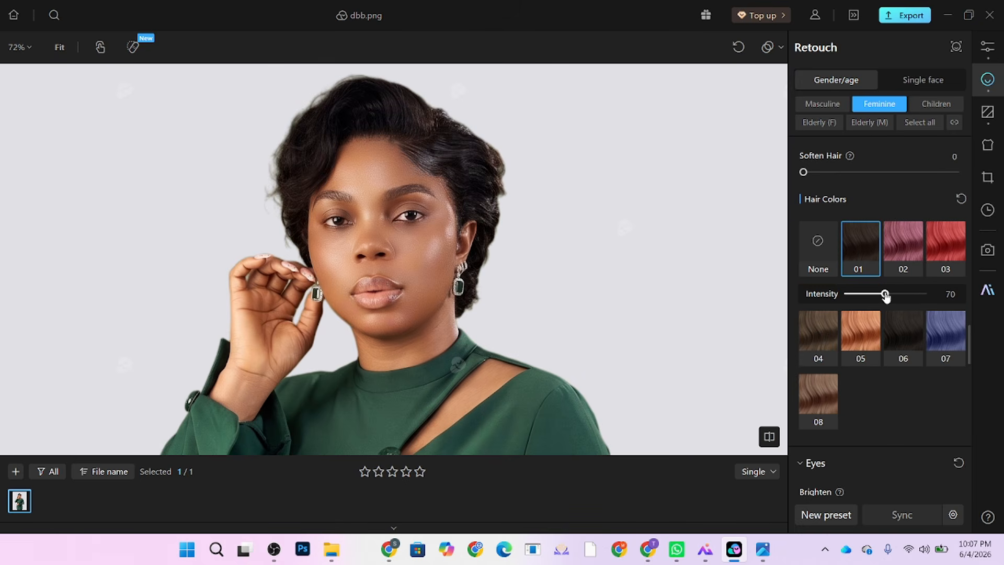
drag(885, 296, 884, 296)
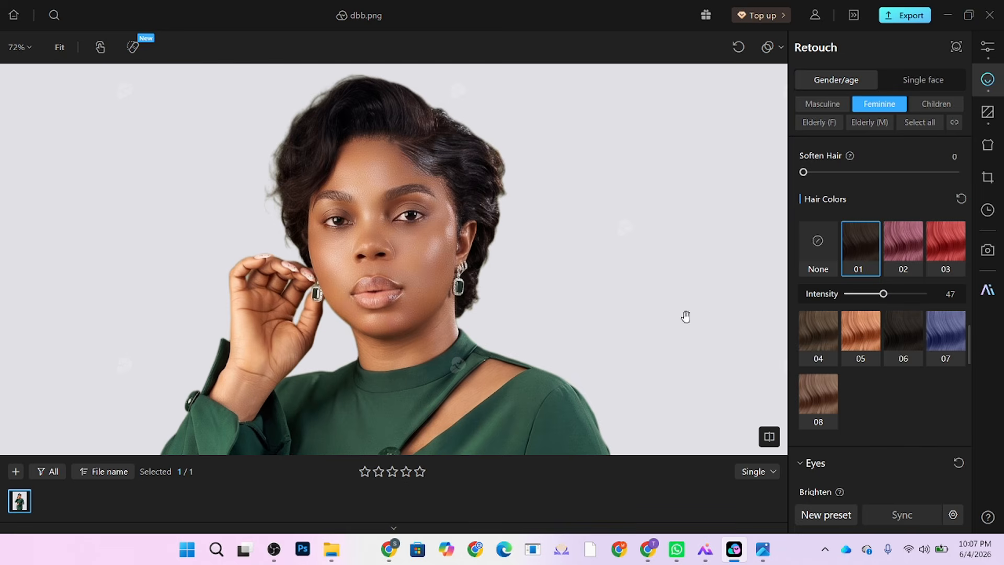
scroll(685, 316, down, 3)
scroll(450, 227, up, 3)
Step: Set Stray Hair removal to 67
drag(451, 226, 449, 268)
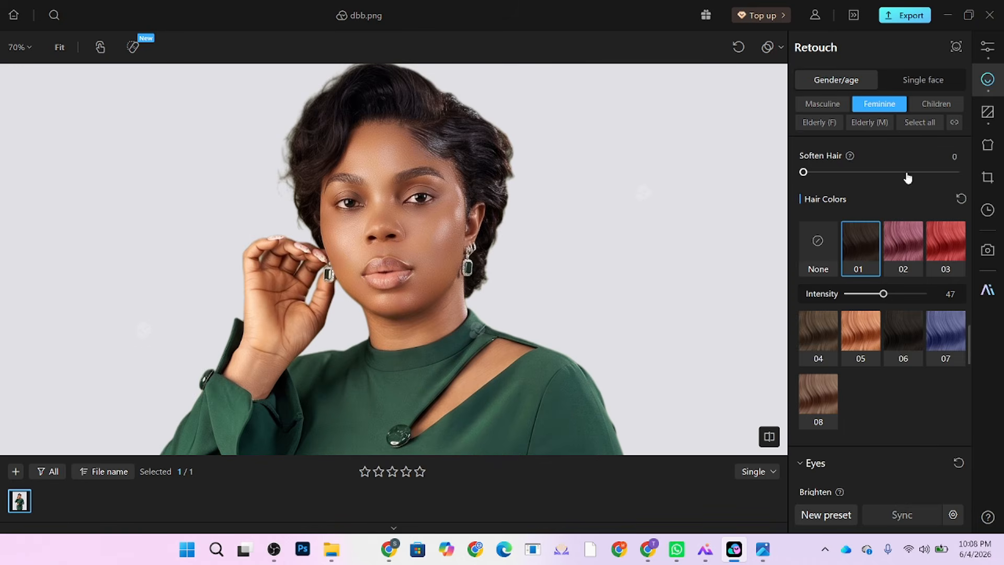
scroll(908, 176, up, 3)
scroll(843, 252, up, 1)
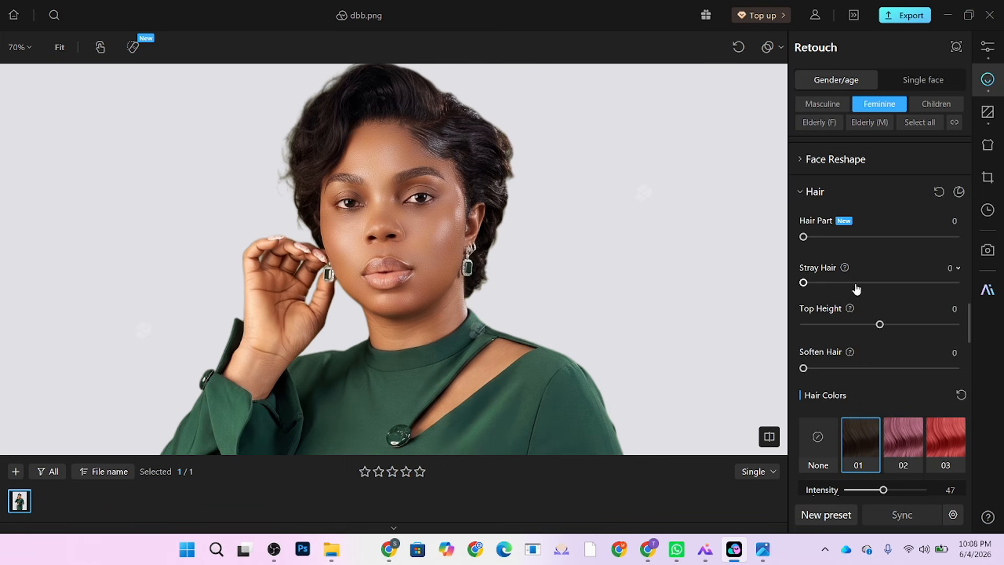
click(906, 282)
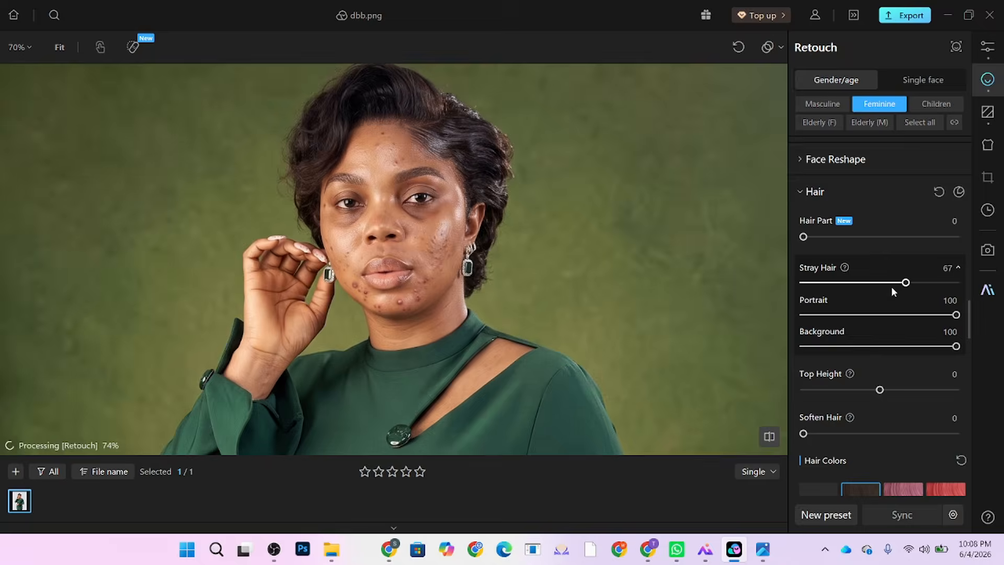
scroll(918, 283, up, 2)
Step: Pick a skin-tone preset and warm the skin Temperature to 82
scroll(917, 283, up, 6)
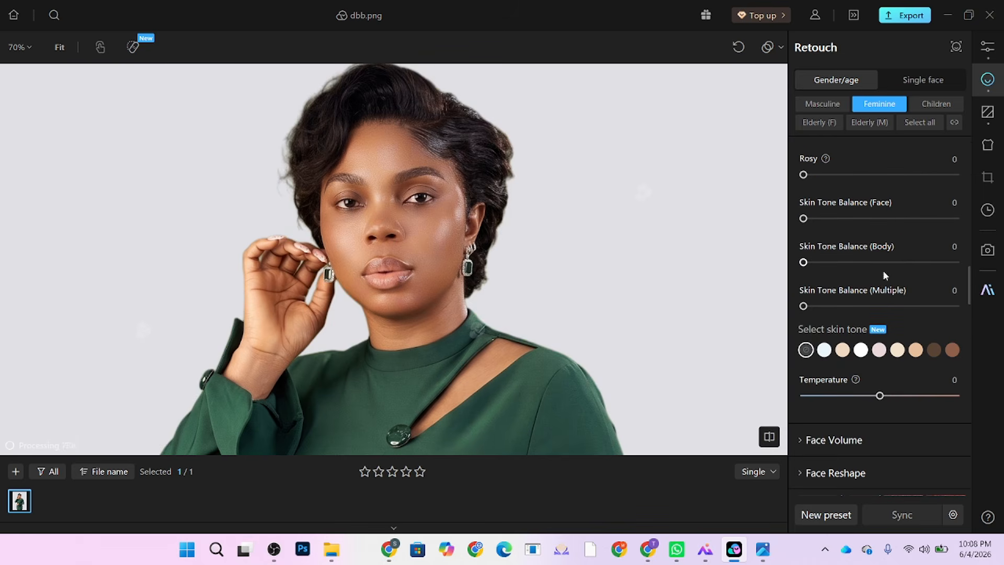
click(842, 350)
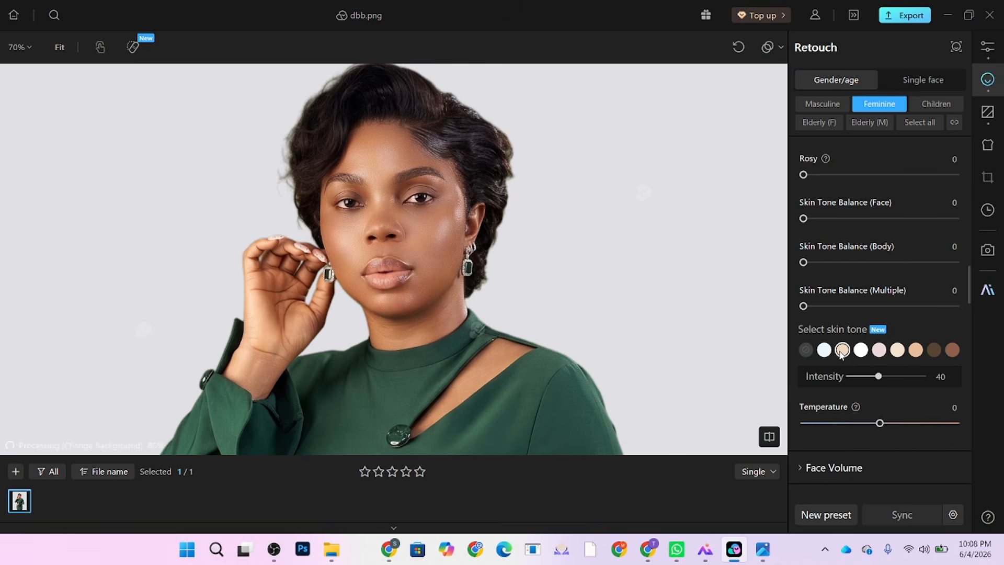
drag(915, 429, 925, 426)
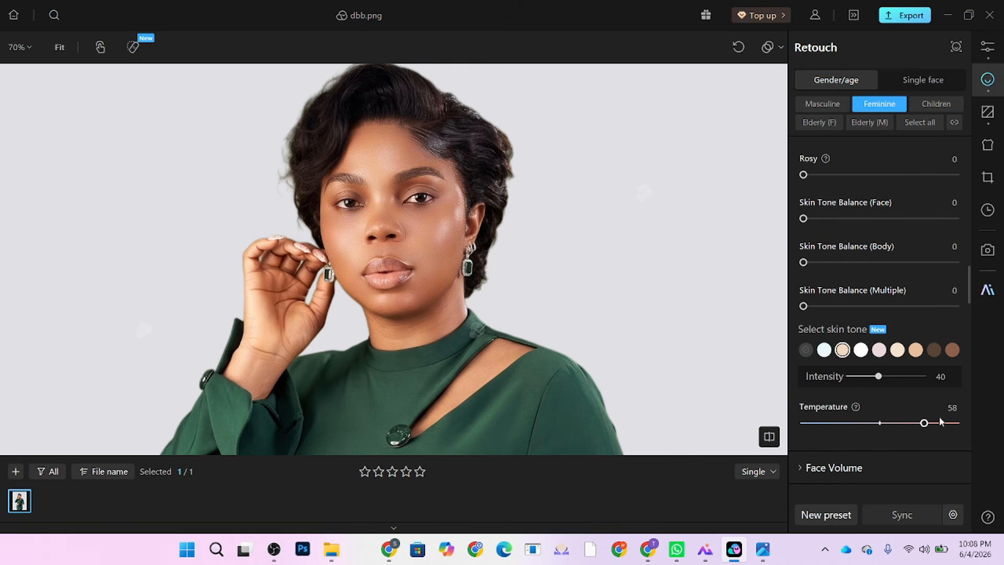
click(943, 423)
scroll(438, 125, down, 4)
scroll(440, 122, down, 1)
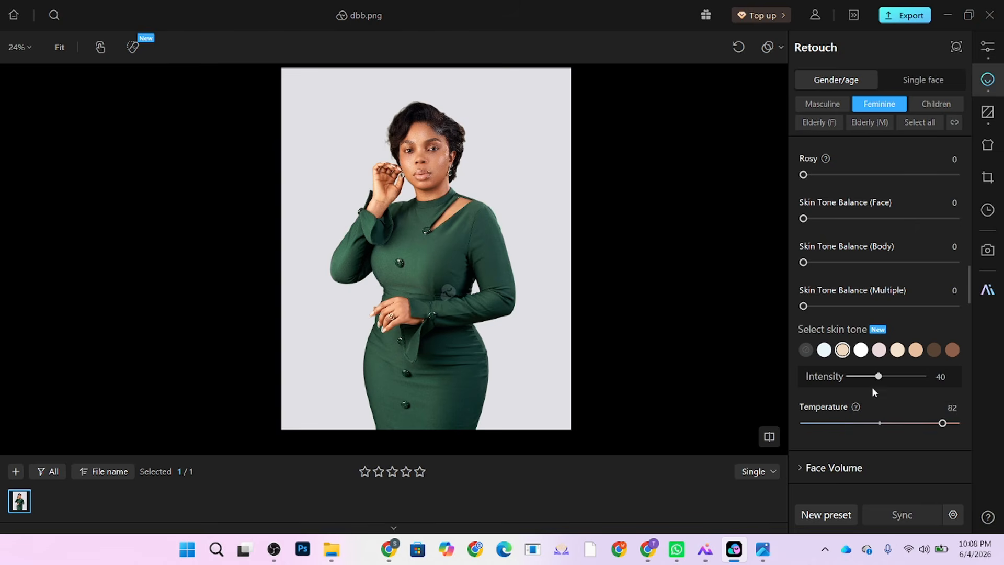
Step: Switch to the lighter first skin-tone swatch at intensity 33
click(824, 350)
scroll(401, 107, up, 2)
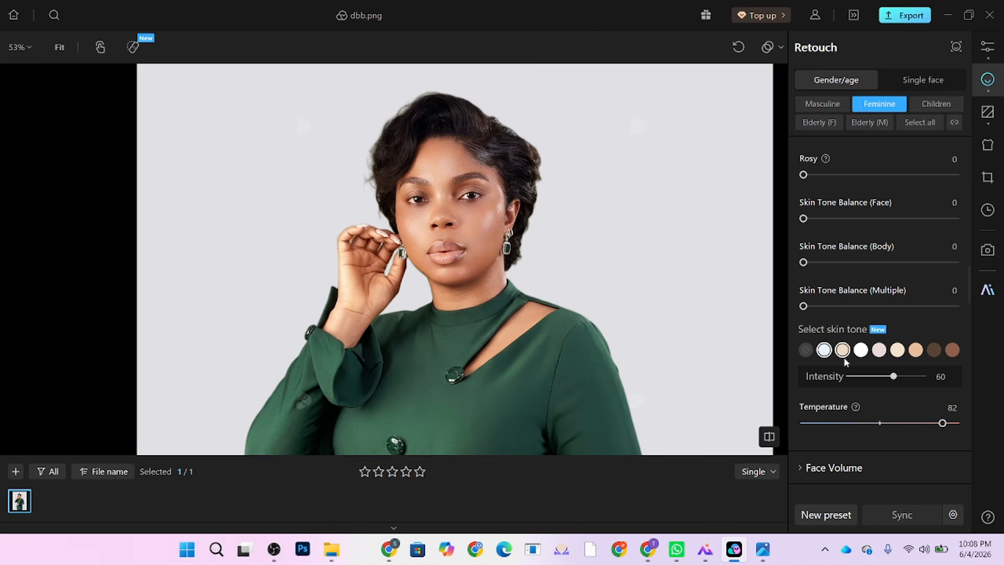
click(876, 376)
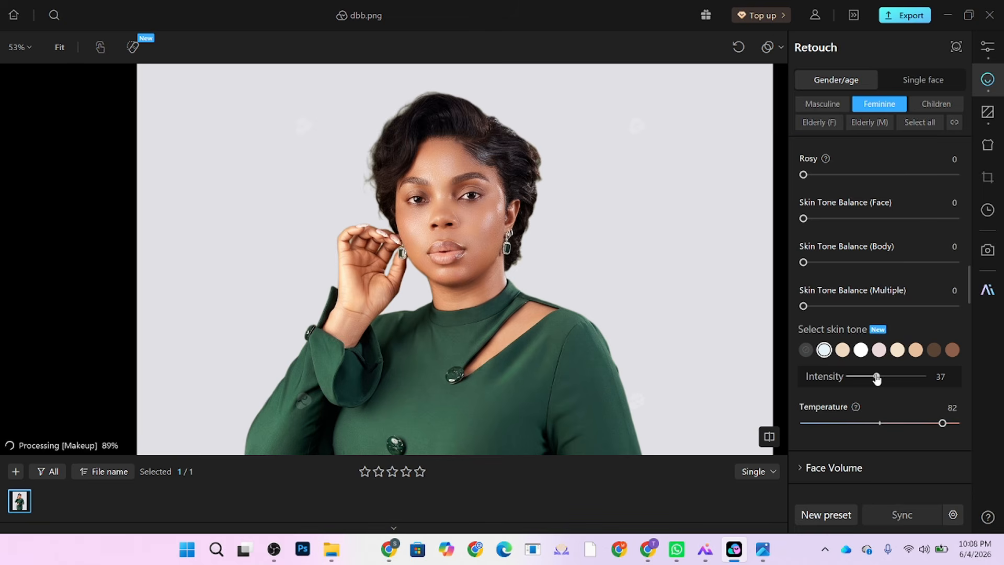
scroll(521, 133, down, 2)
scroll(502, 162, up, 2)
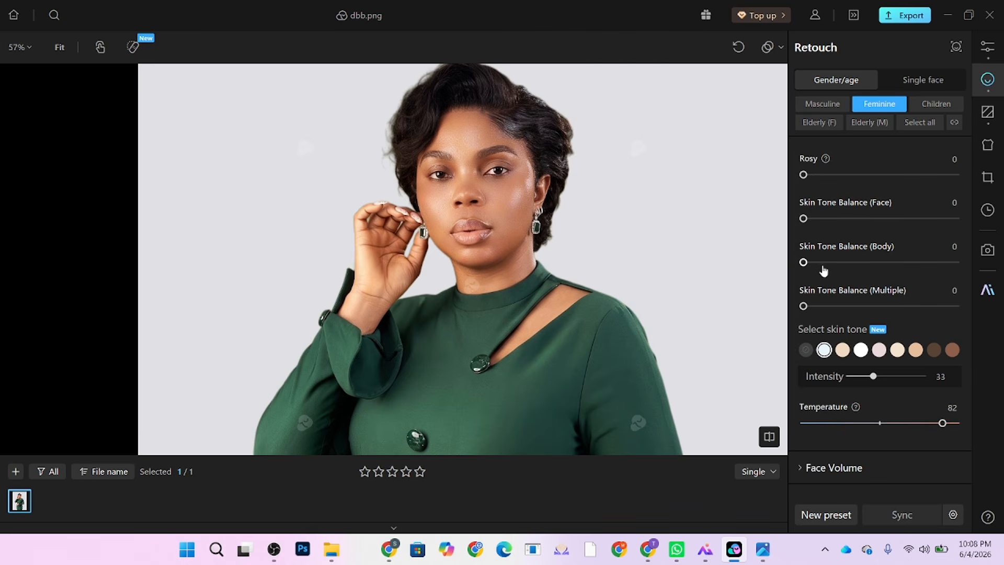
Step: Set Skin Tone Balance to 12 for Body and 16 for Multiple
scroll(824, 269, up, 2)
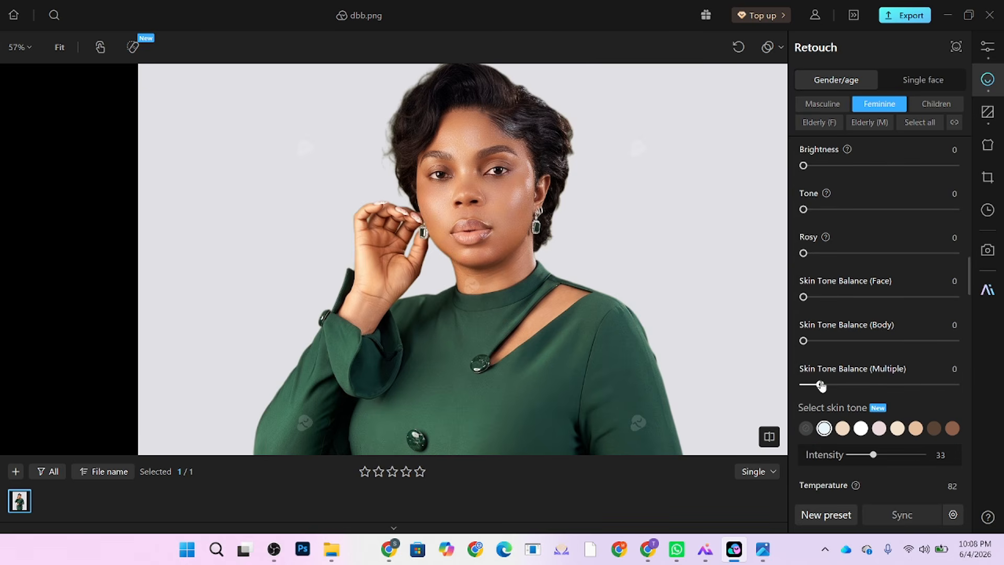
drag(813, 340, 834, 341)
click(843, 385)
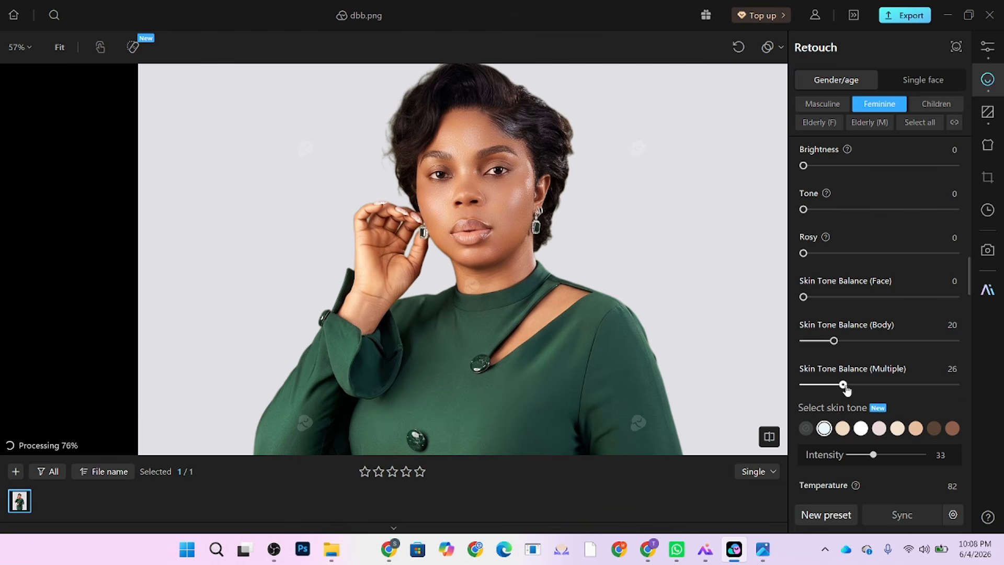
drag(846, 387, 848, 384)
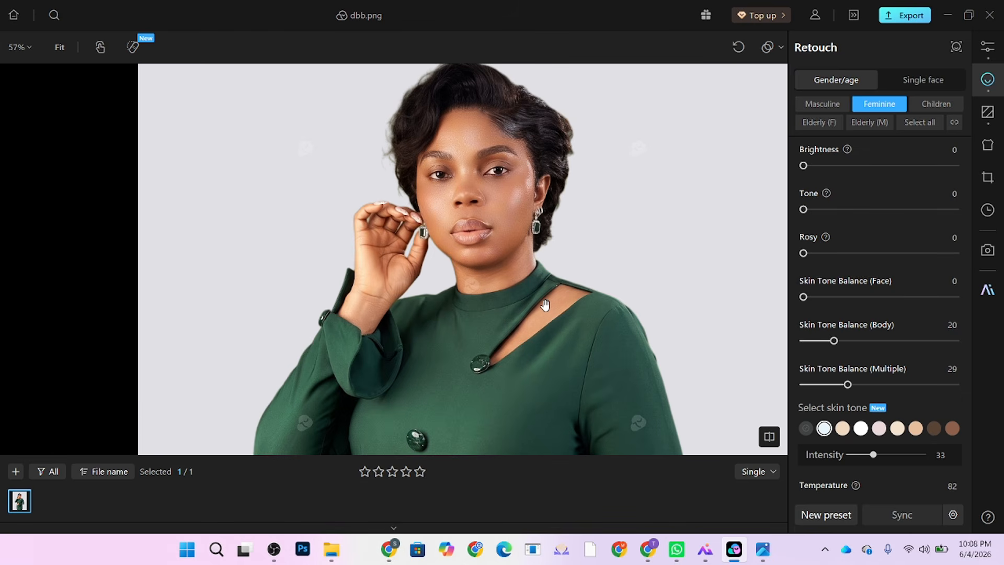
click(828, 385)
click(824, 342)
drag(825, 342, 821, 342)
Step: Nudge skin Tone to 9 and Brightness to 8, recentring the woman in view
scroll(864, 275, up, 2)
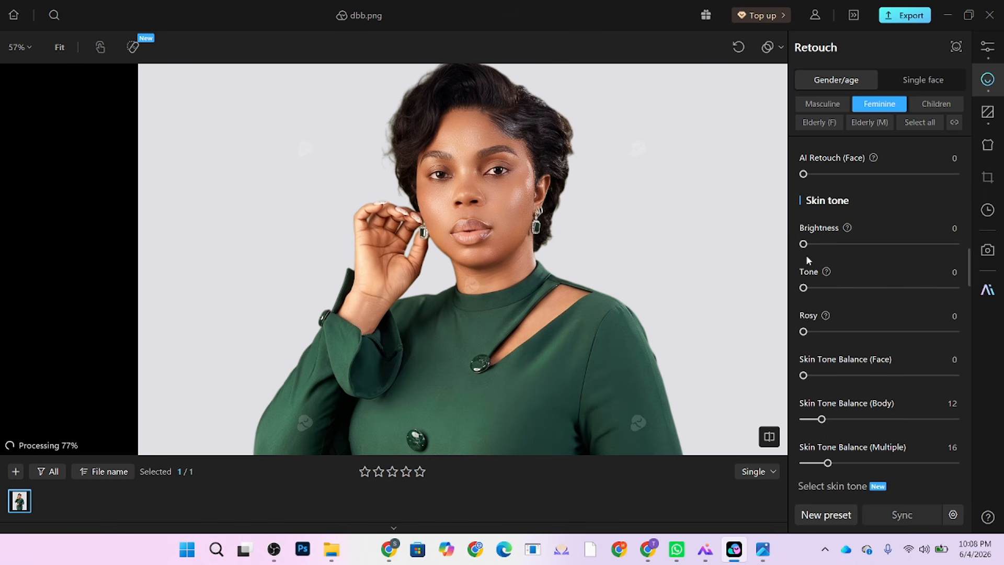
click(817, 287)
click(817, 245)
scroll(441, 208, down, 3)
scroll(434, 196, up, 2)
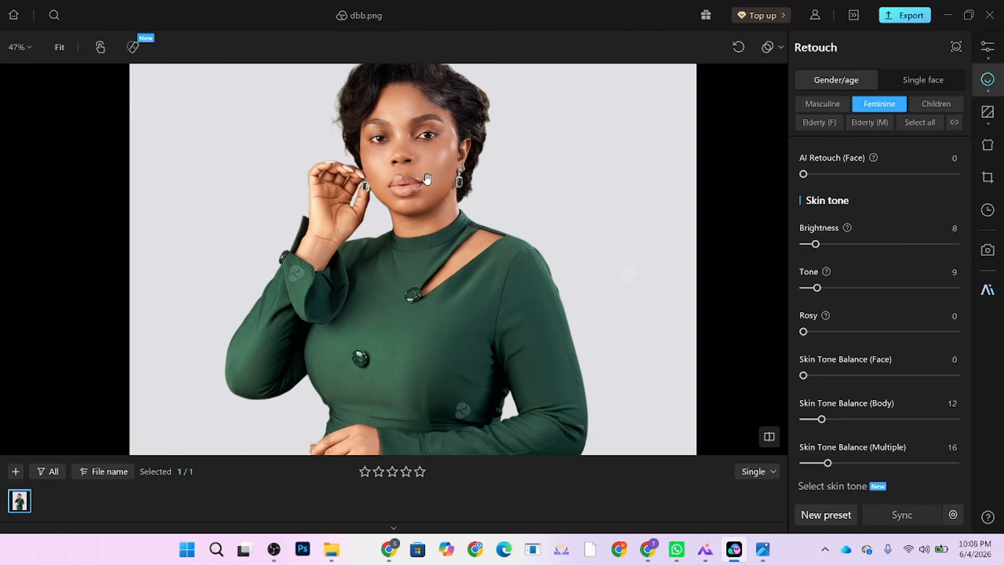
drag(426, 179, 434, 203)
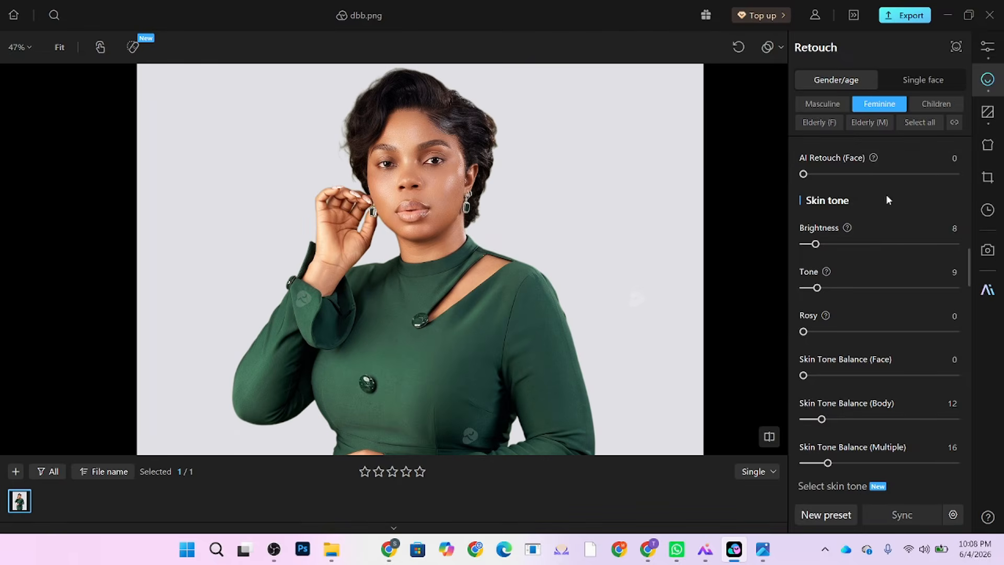
scroll(885, 193, up, 5)
scroll(526, 179, up, 3)
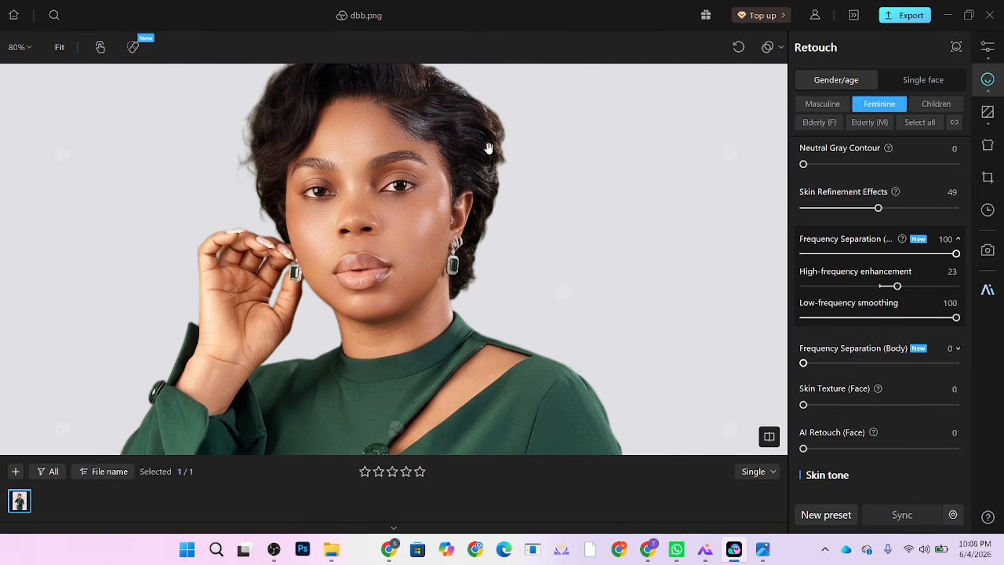
scroll(897, 376, down, 3)
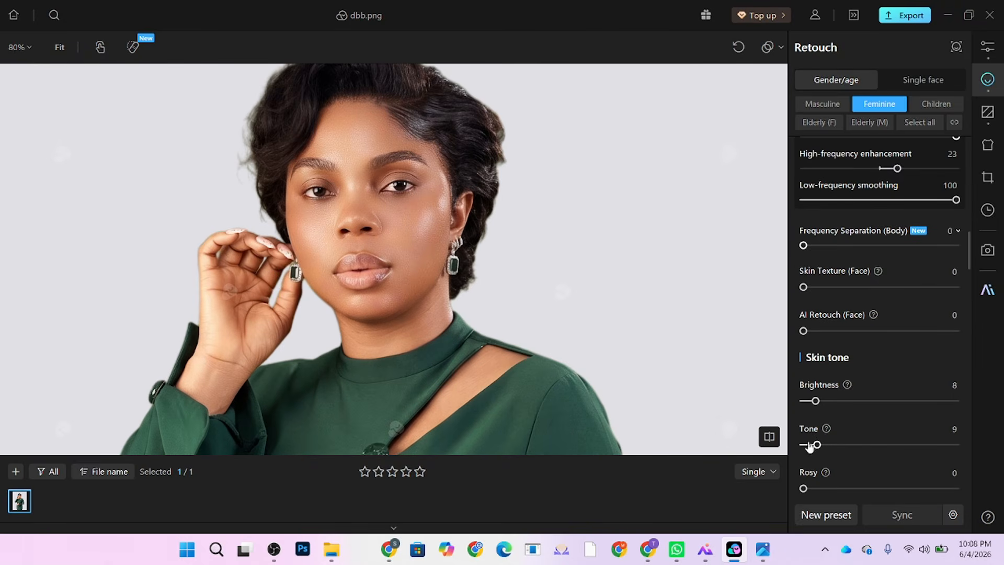
Step: Return skin Tone to 0 after trying 93, and settle Brightness at 11
drag(810, 446, 790, 444)
click(946, 445)
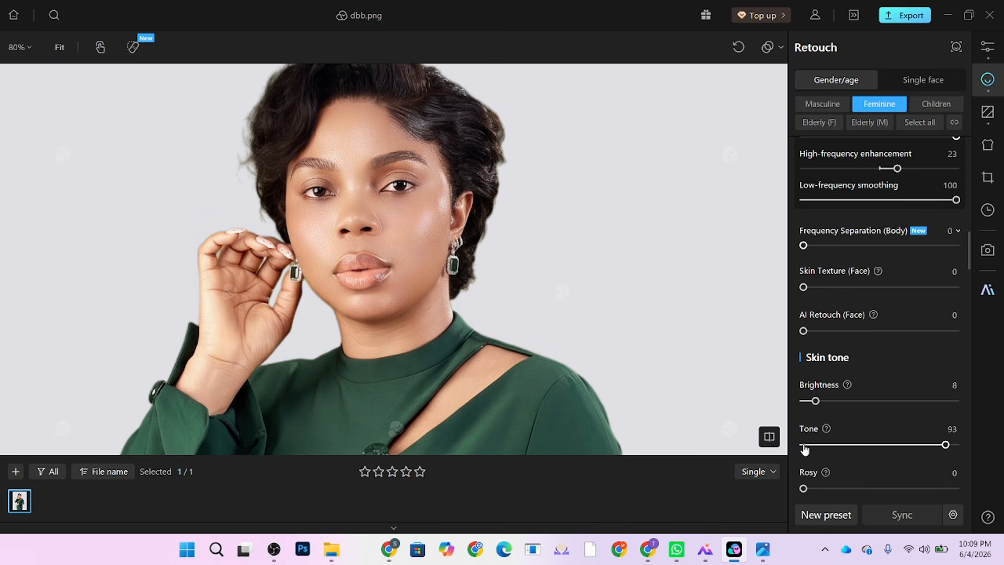
click(804, 445)
click(950, 401)
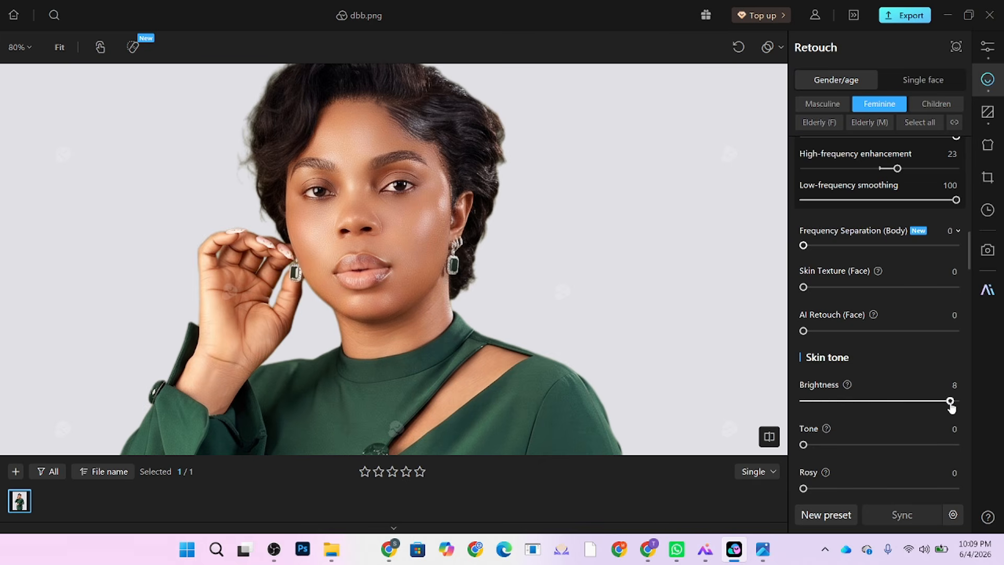
key(ctrl+0)
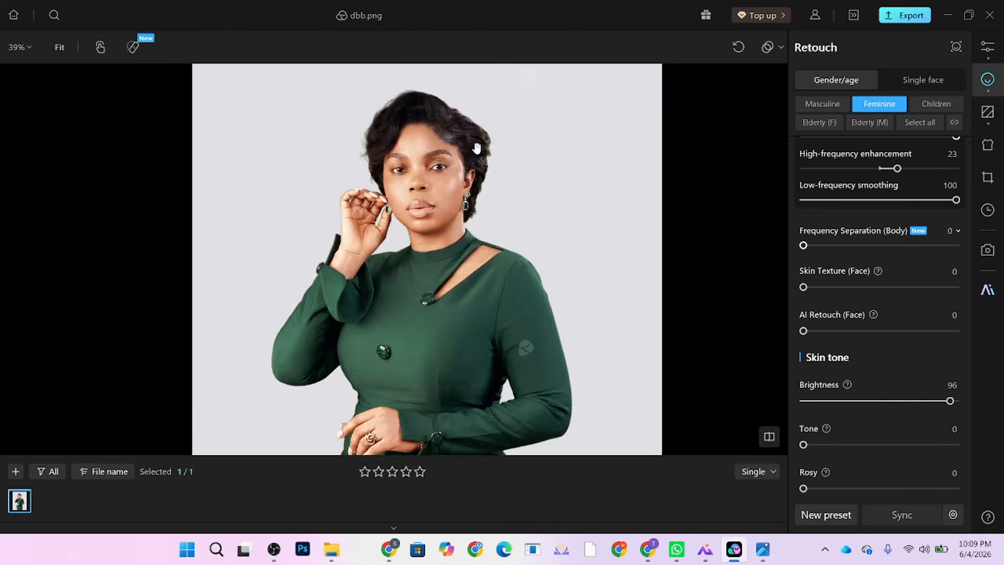
click(848, 401)
drag(848, 401, 820, 403)
Step: Add Neutral Gray Contour to the skin at 44
scroll(491, 161, up, 3)
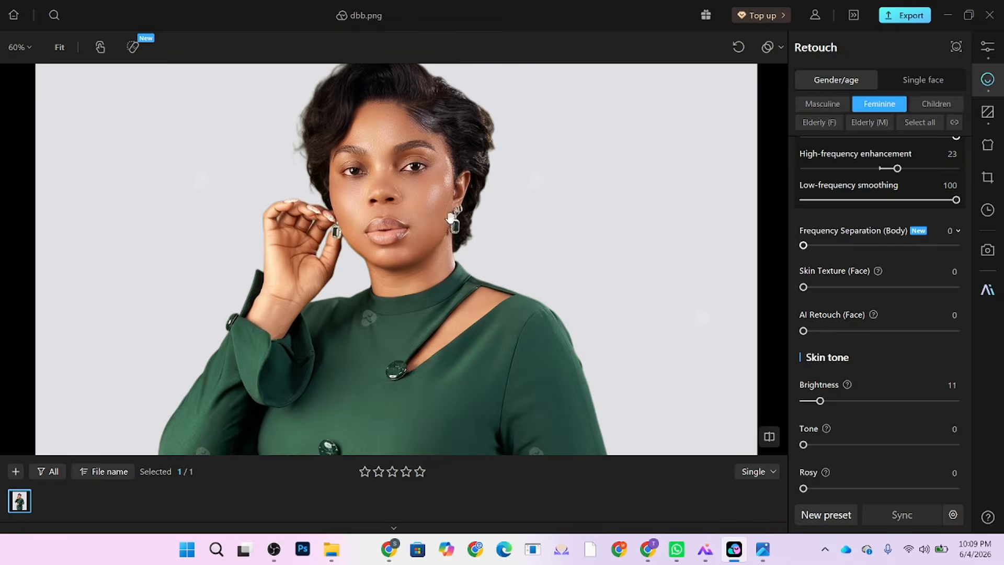
scroll(460, 246, up, 2)
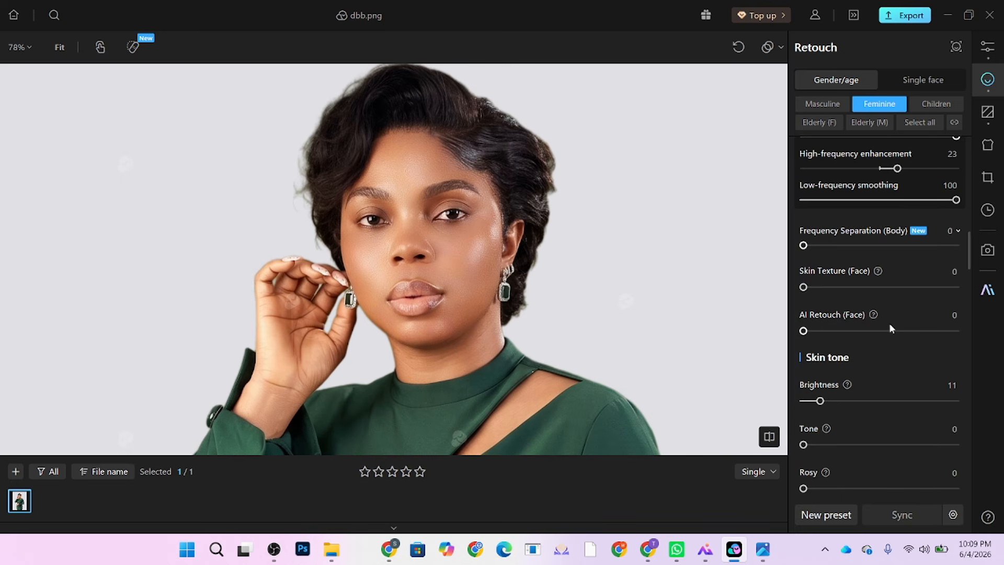
scroll(892, 327, up, 5)
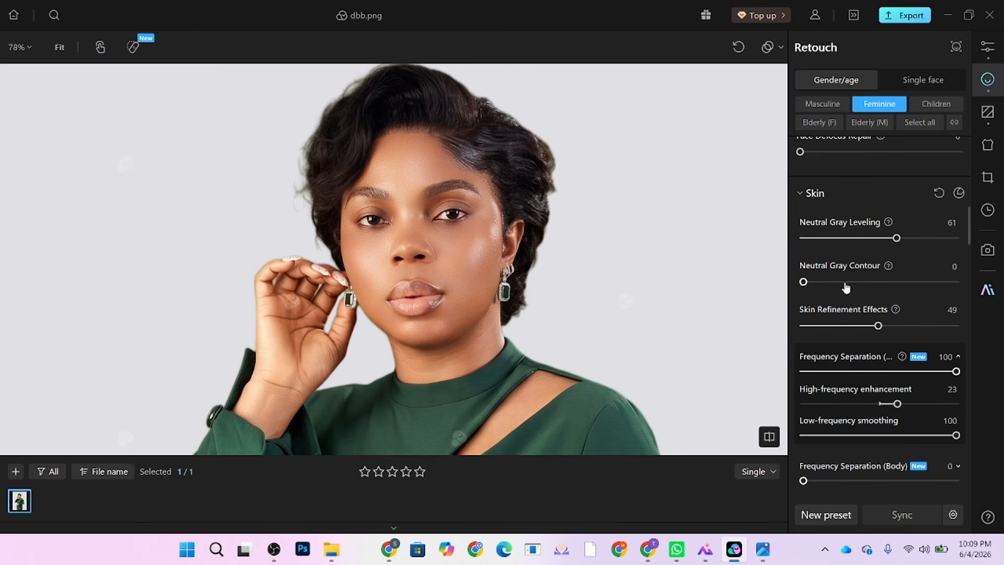
click(912, 283)
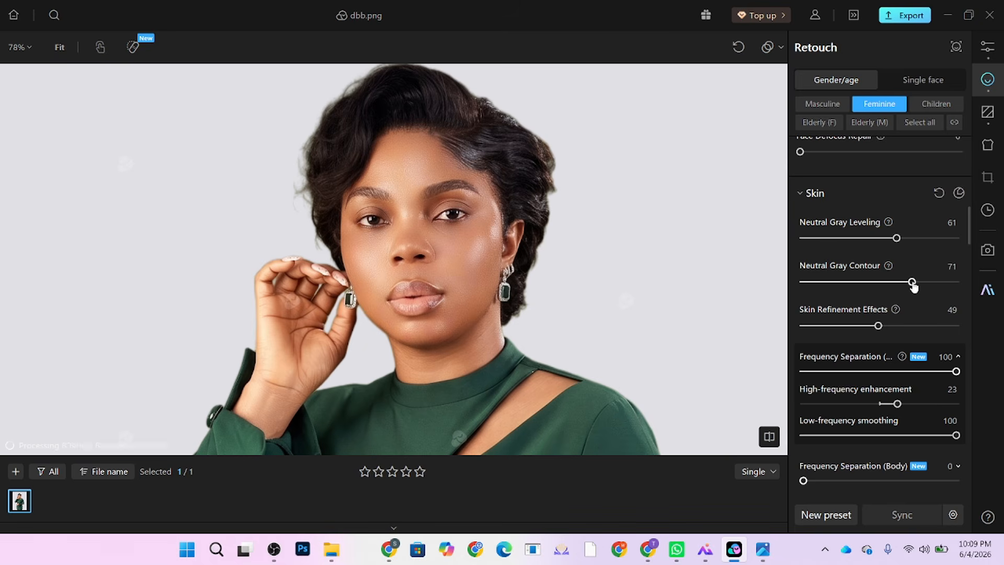
click(871, 283)
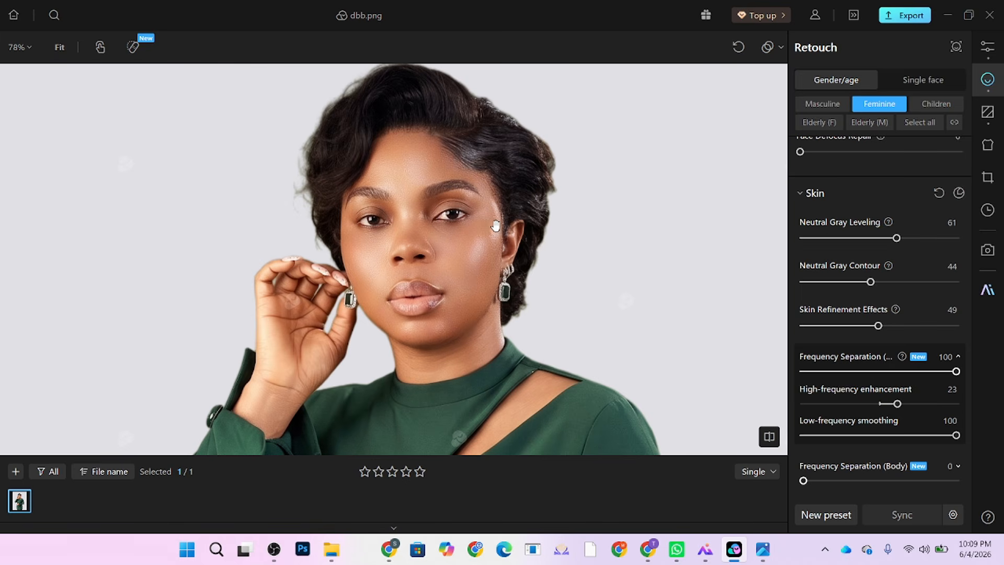
scroll(437, 137, down, 5)
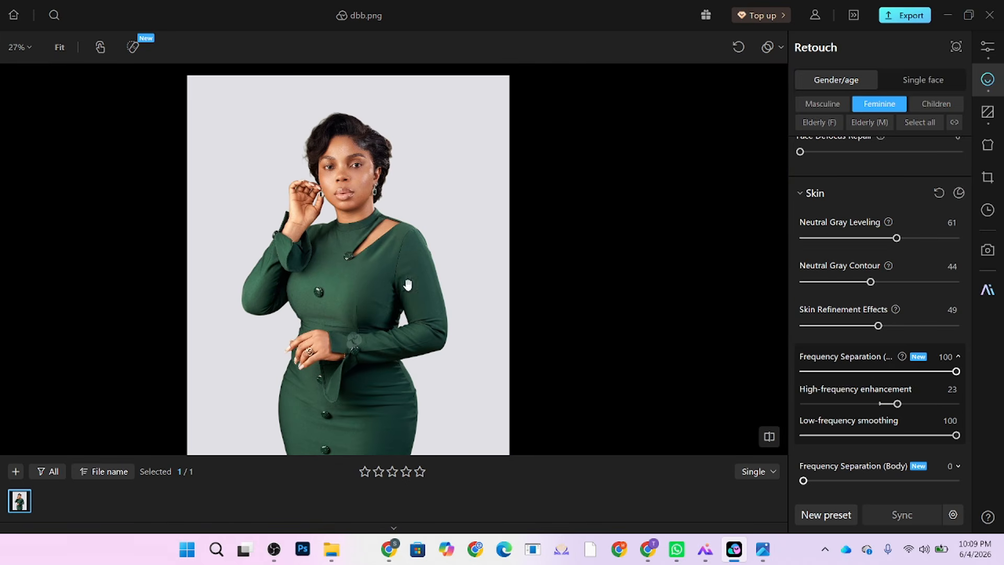
Step: Smooth wrinkles in the green dress at 57 in the clothing retouch
click(987, 146)
drag(864, 204, 892, 202)
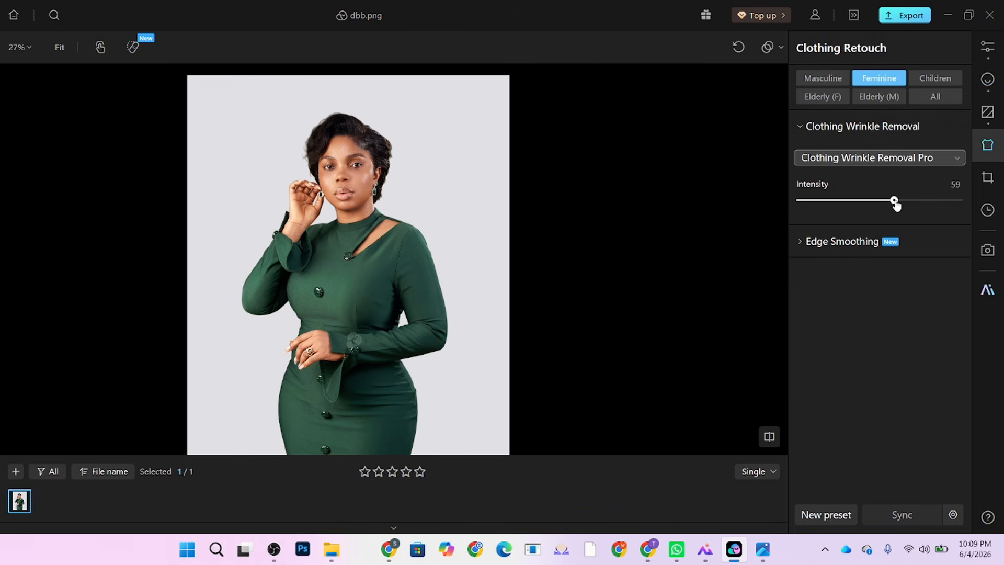
click(987, 79)
Step: Apply the Model body reshape type
scroll(907, 397, down, 10)
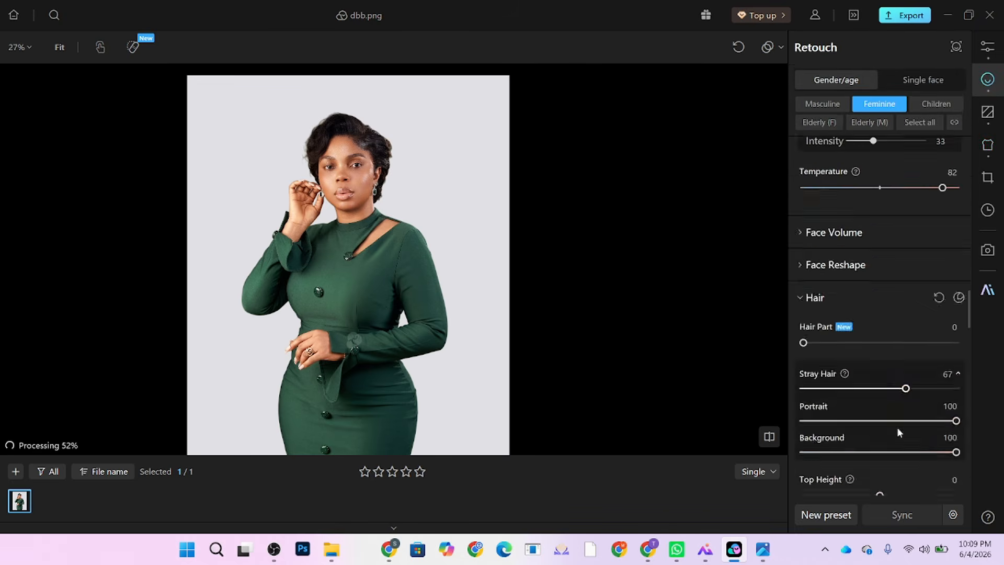
scroll(897, 427, down, 15)
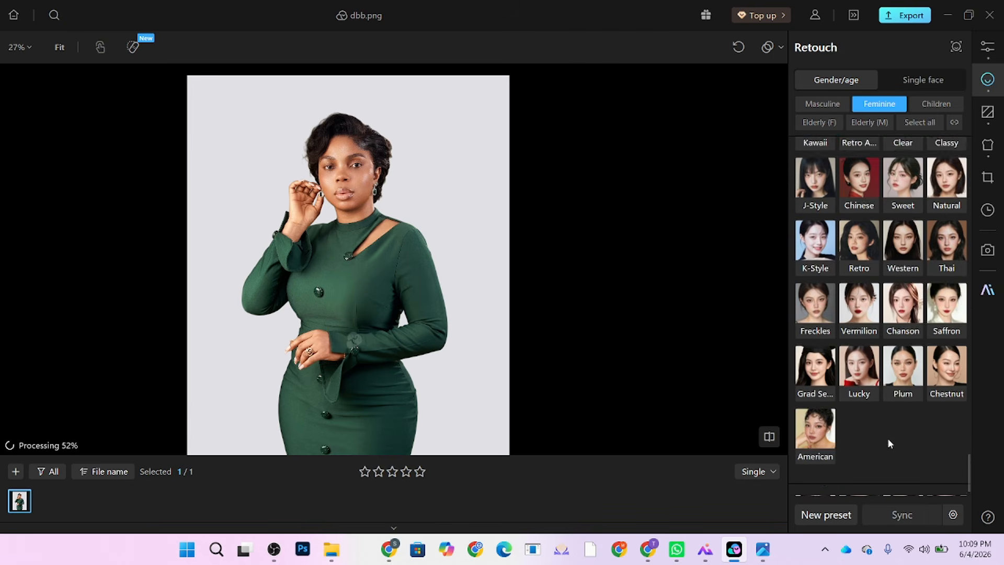
scroll(890, 443, down, 5)
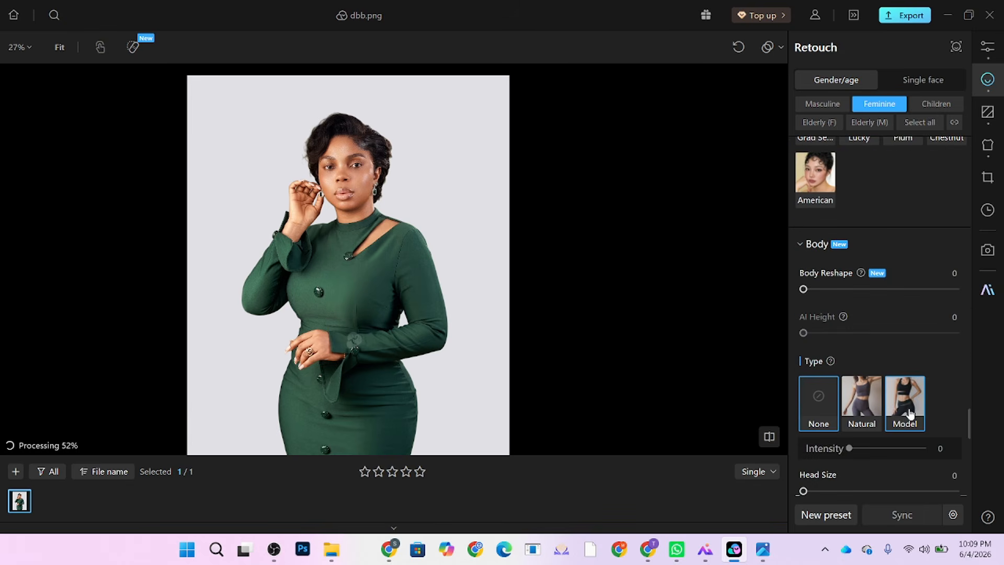
click(911, 413)
scroll(404, 185, down, 2)
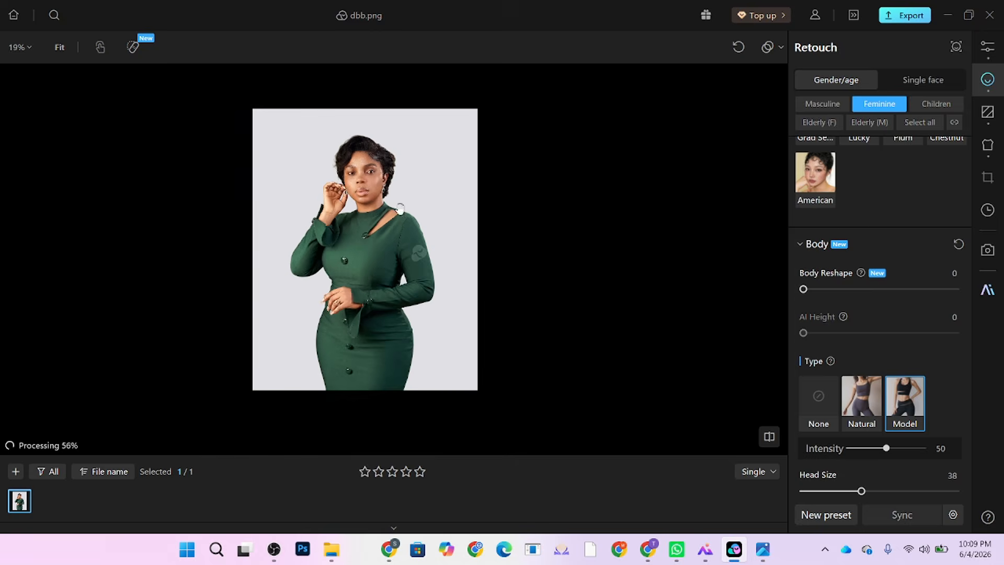
scroll(400, 209, up, 1)
scroll(927, 435, down, 4)
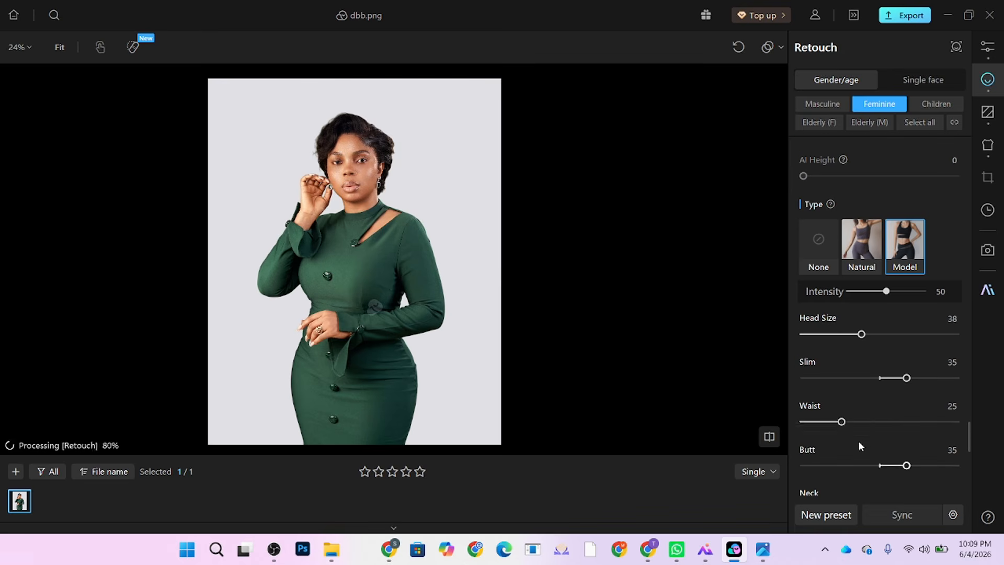
Step: Set the body Slim slider to -18 and Waist to 51
double_click(908, 379)
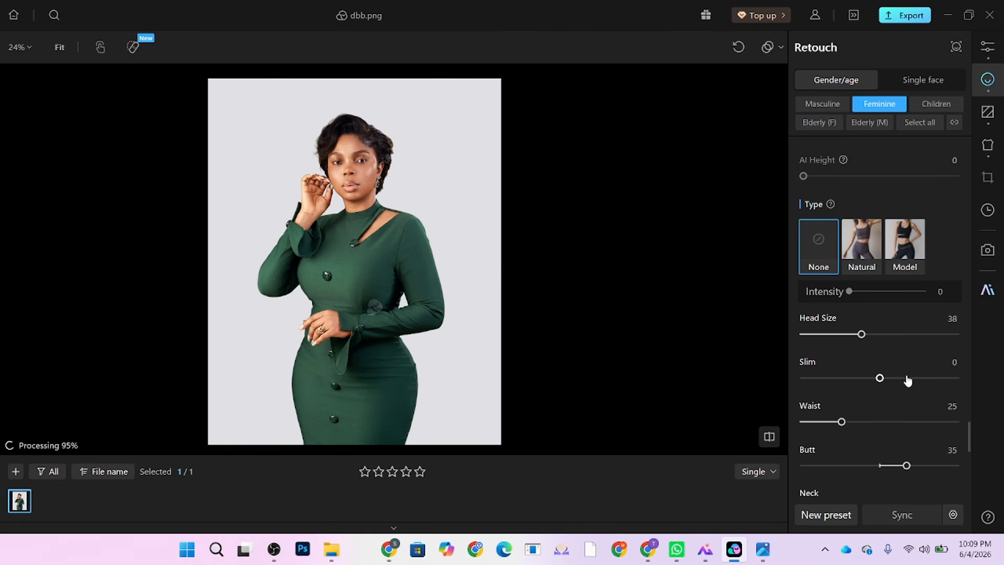
click(866, 382)
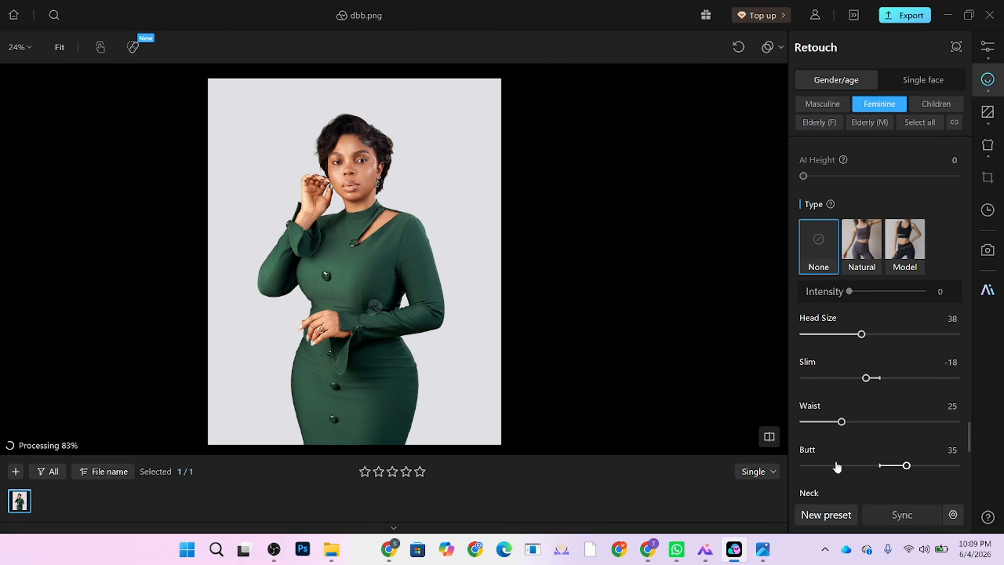
drag(856, 422, 881, 423)
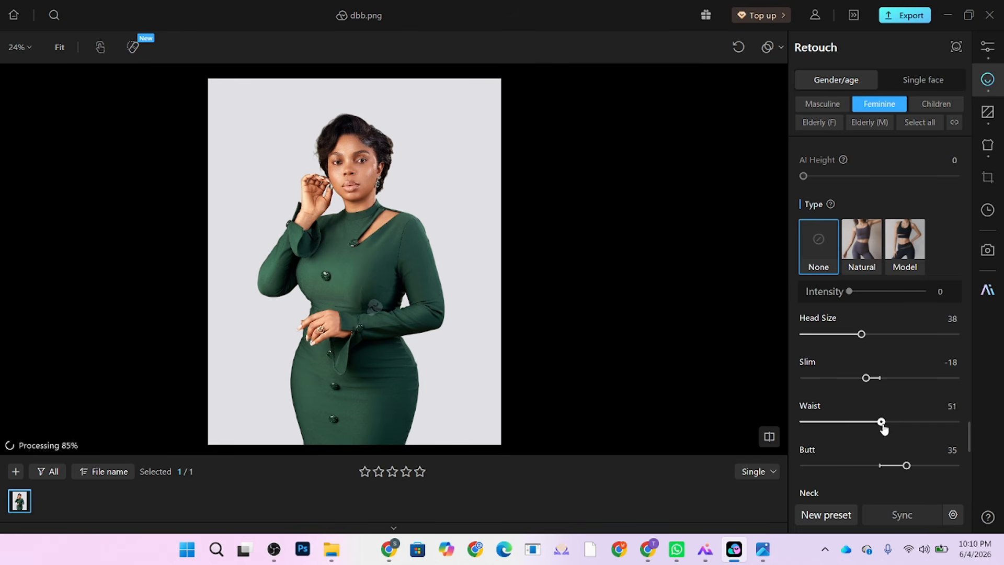
scroll(504, 378, down, 2)
Step: Drag Head Size from 38 down to 13 and check the smaller head
scroll(384, 308, up, 3)
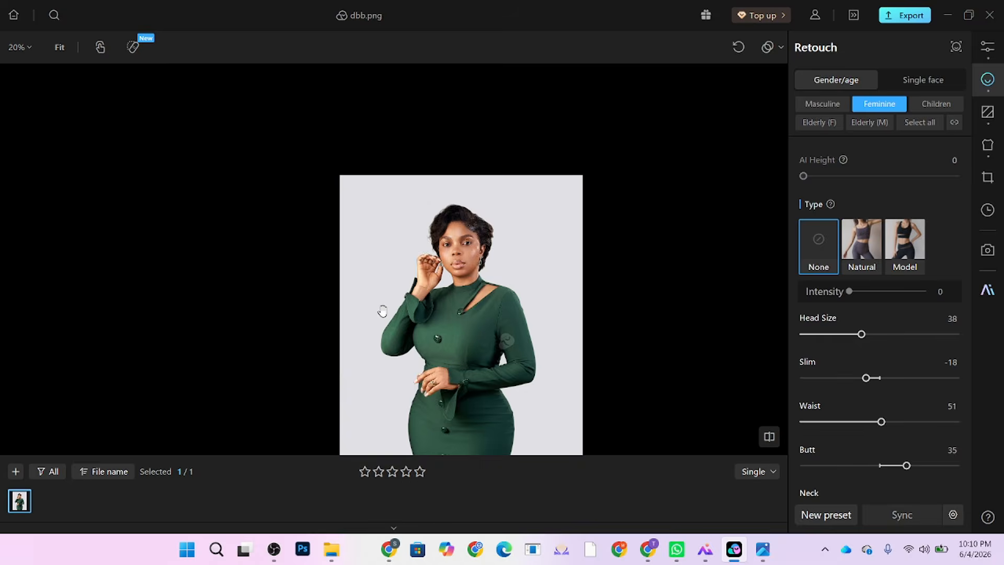
scroll(465, 273, up, 4)
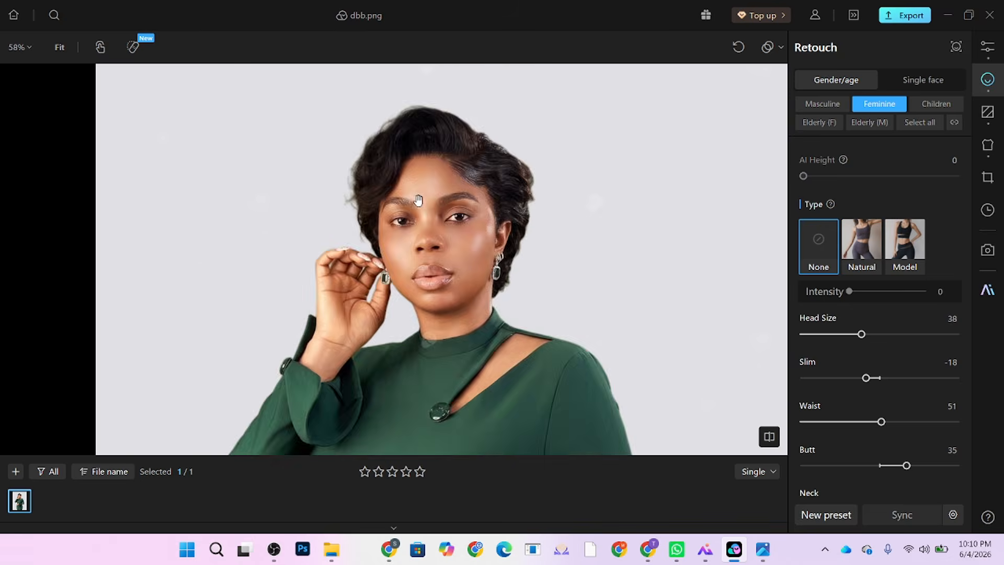
scroll(450, 140, down, 2)
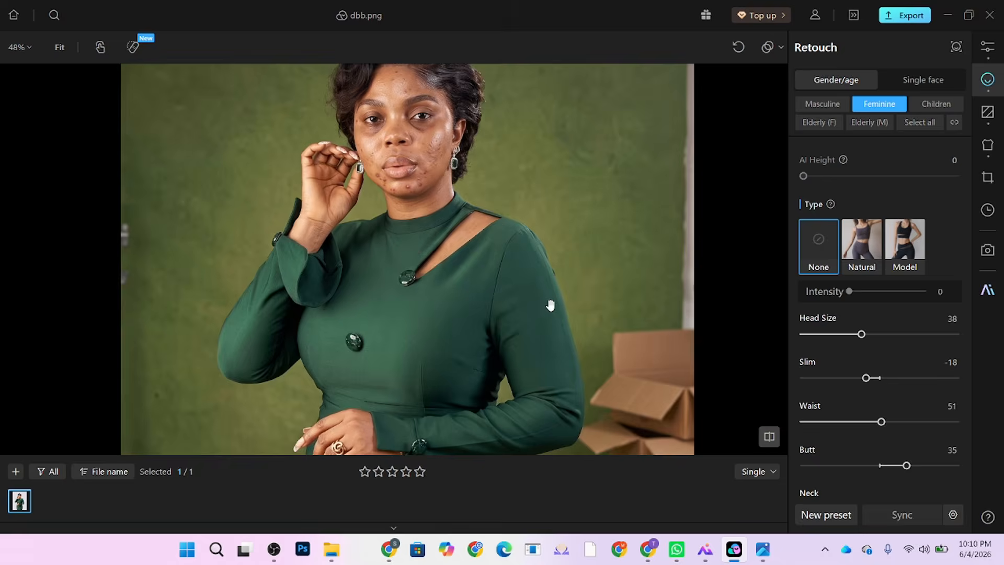
scroll(449, 140, down, 3)
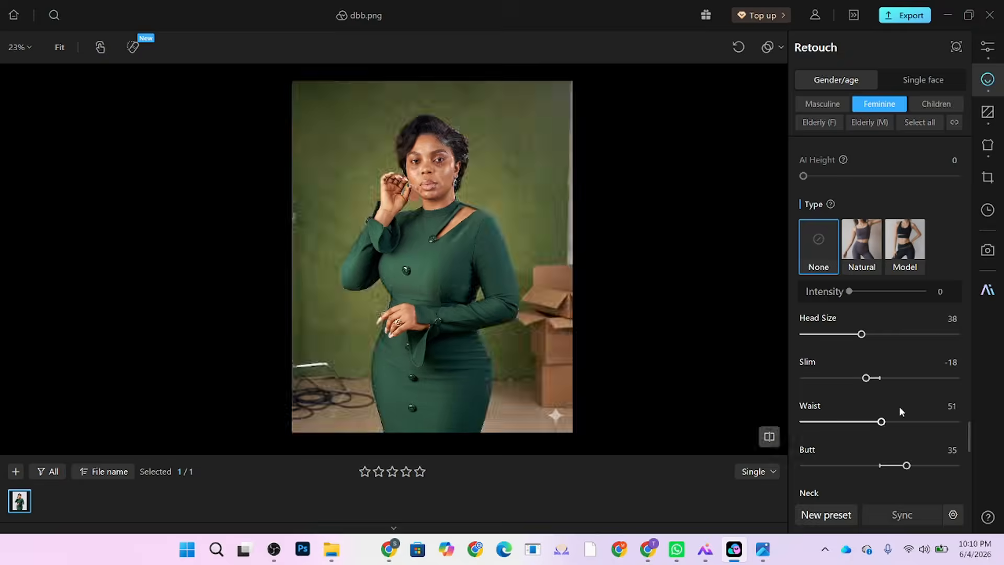
drag(861, 334, 823, 335)
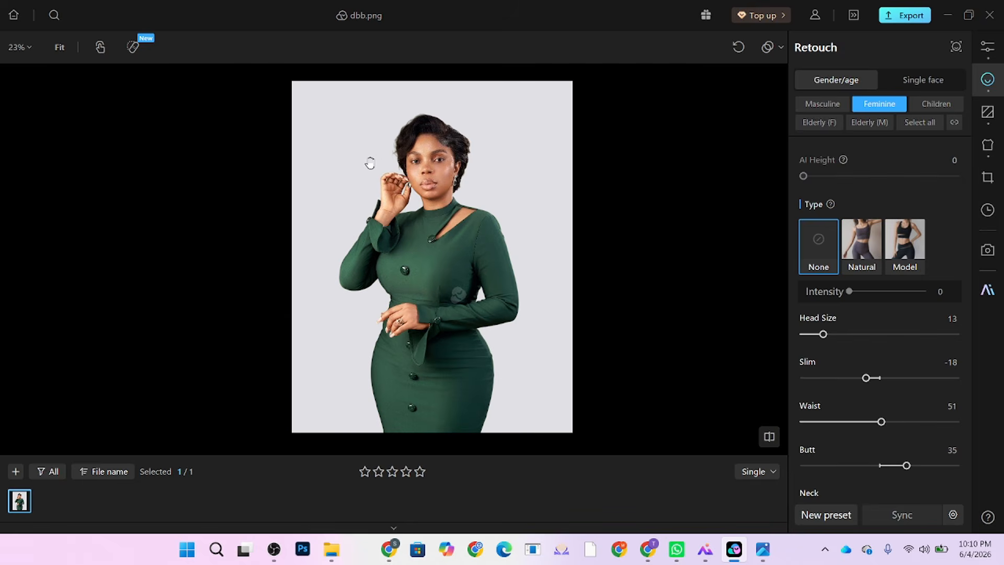
scroll(370, 164, up, 3)
scroll(356, 211, down, 1)
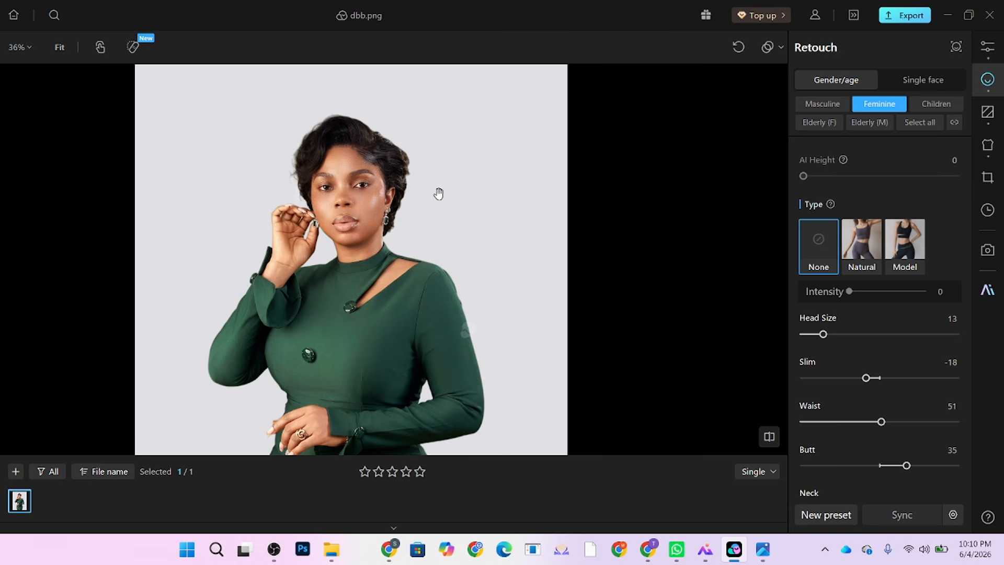
scroll(438, 193, down, 2)
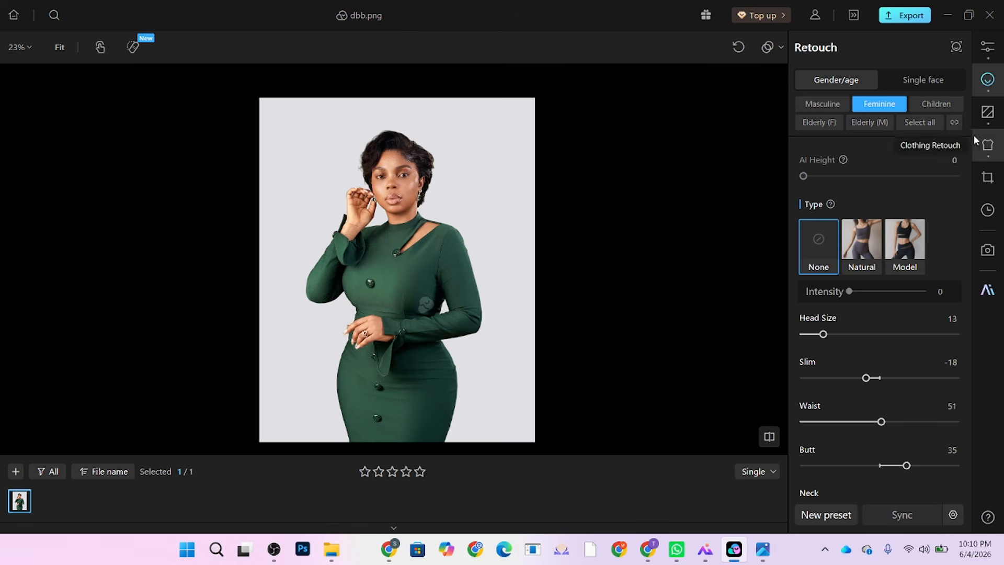
Step: Try Green02 and Red05 AI Cutout backdrops, then settle on Pink01
click(988, 111)
scroll(930, 358, down, 1)
scroll(930, 357, down, 2)
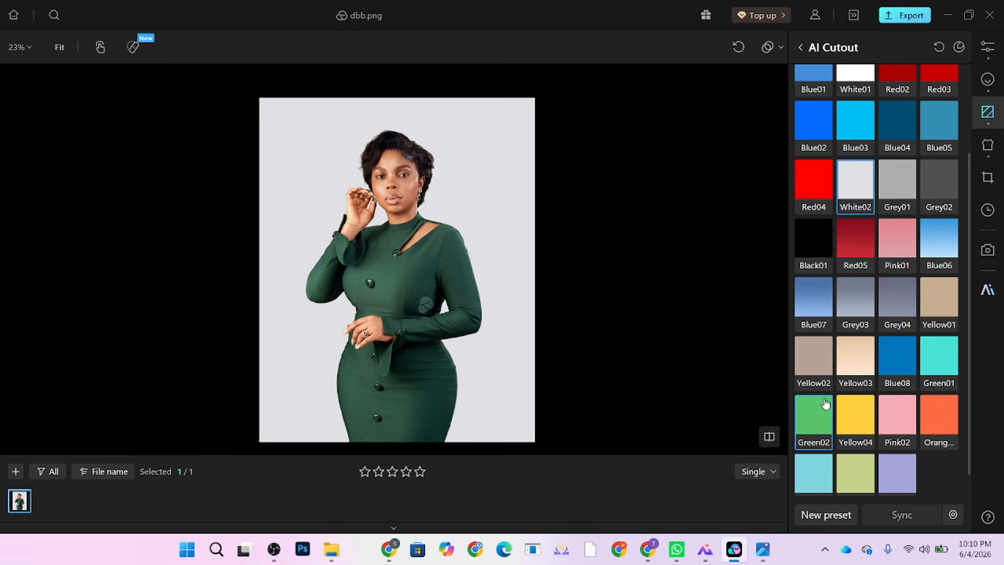
click(819, 415)
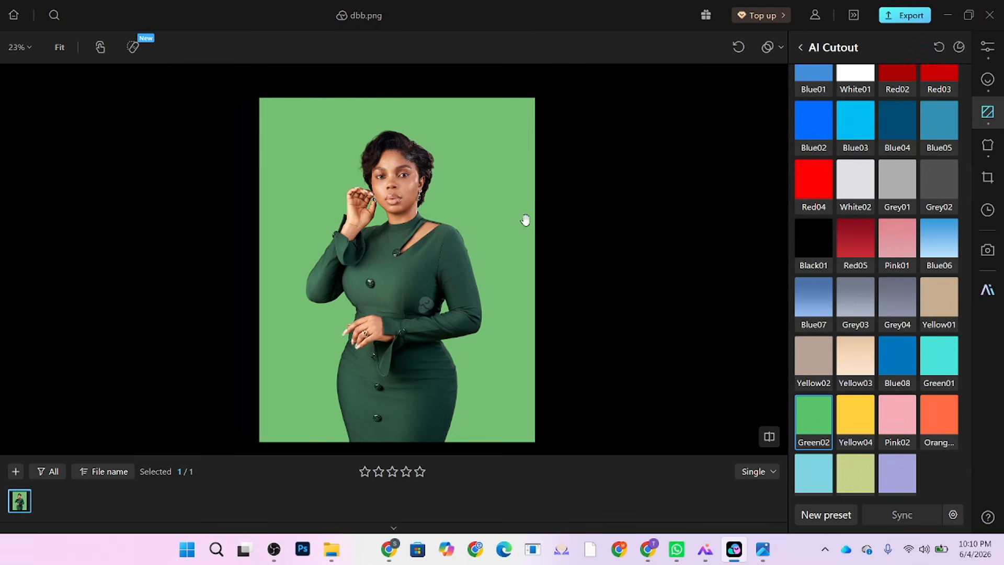
click(858, 249)
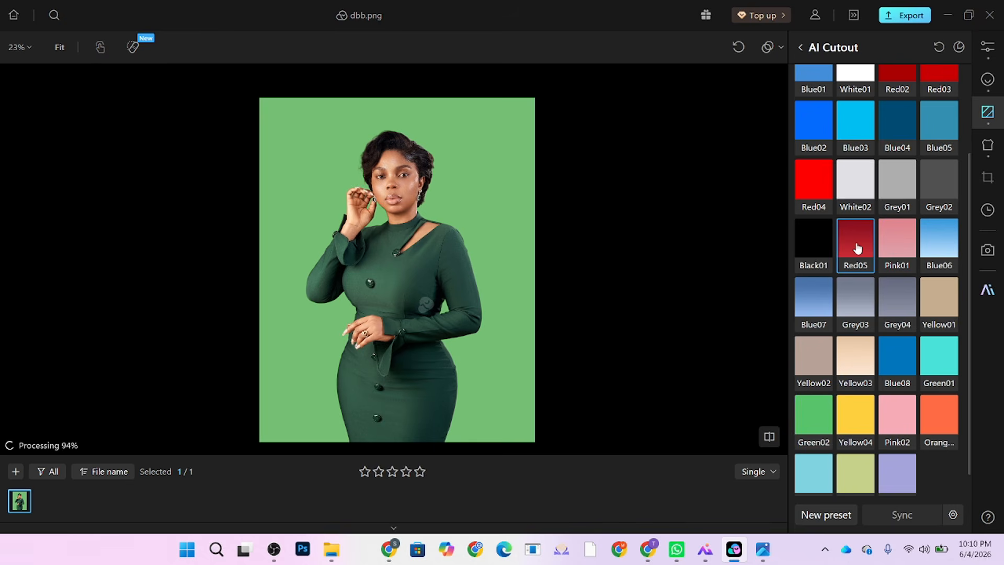
click(900, 259)
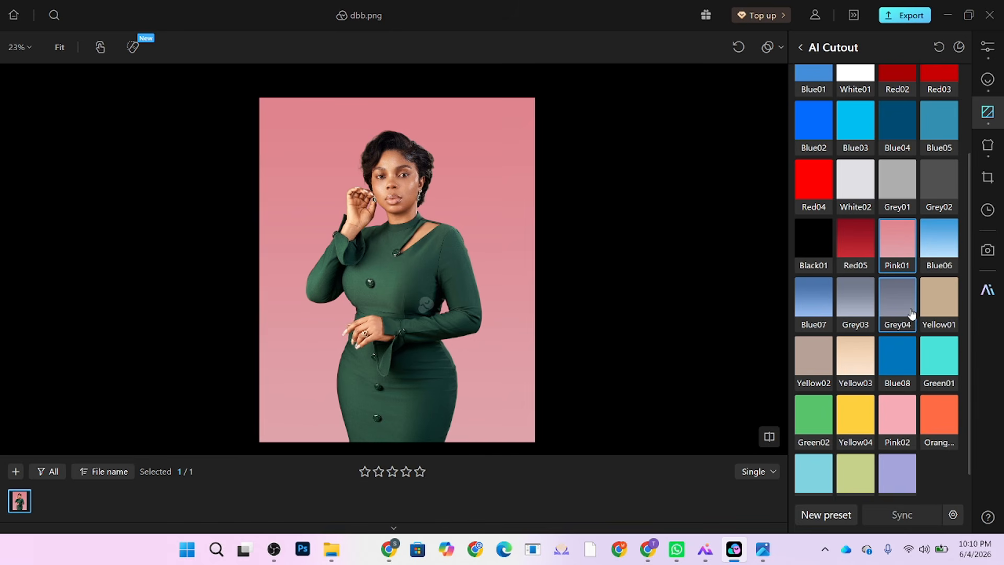
scroll(406, 175, up, 3)
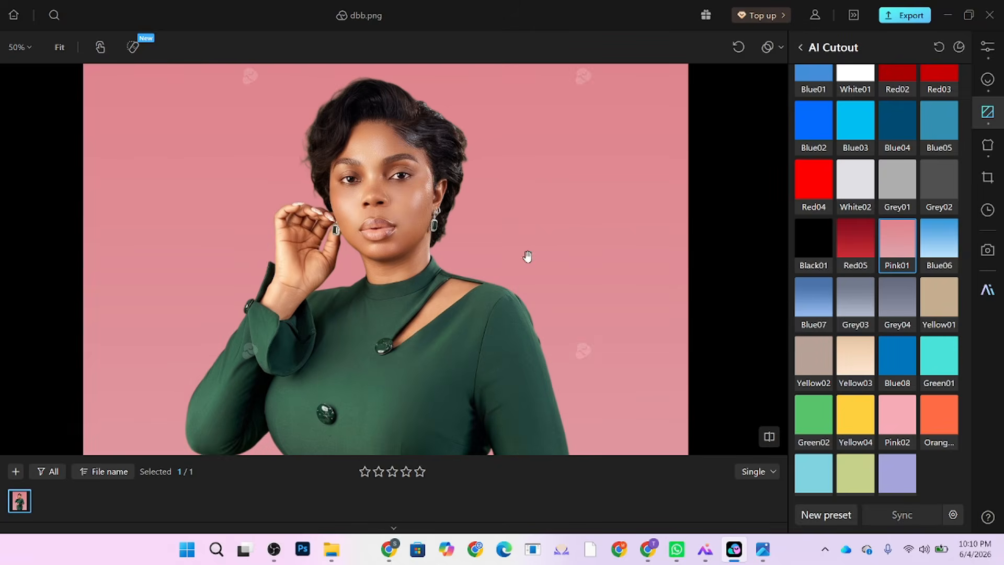
scroll(549, 199, down, 3)
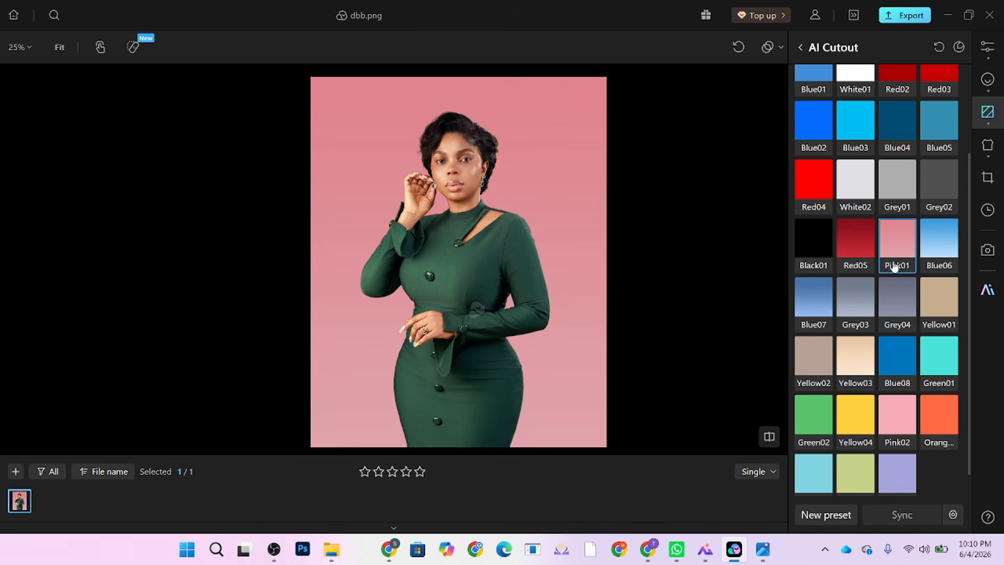
scroll(892, 254, up, 3)
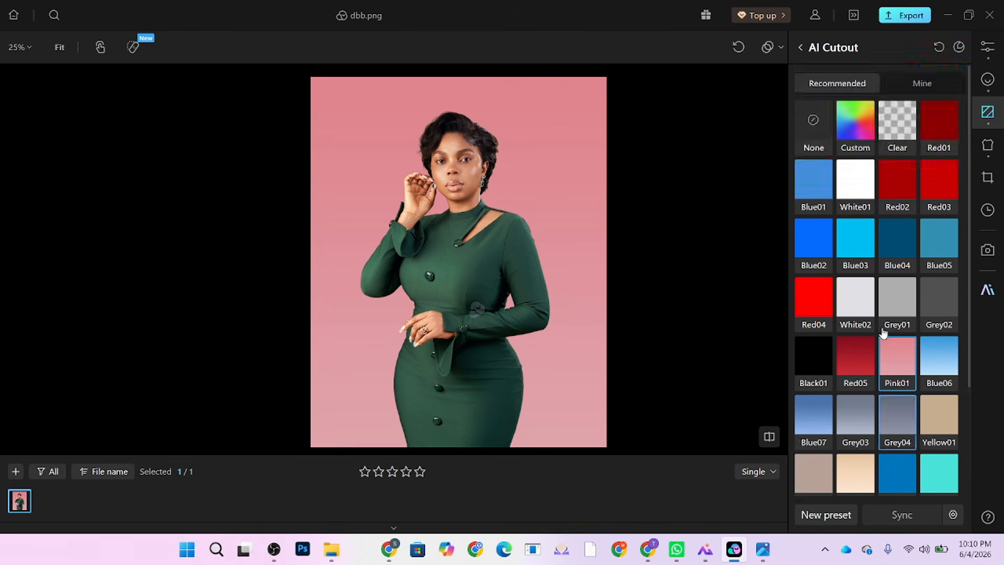
Step: Set AI Cutout to None, restoring the original olive-green studio backdrop
click(805, 134)
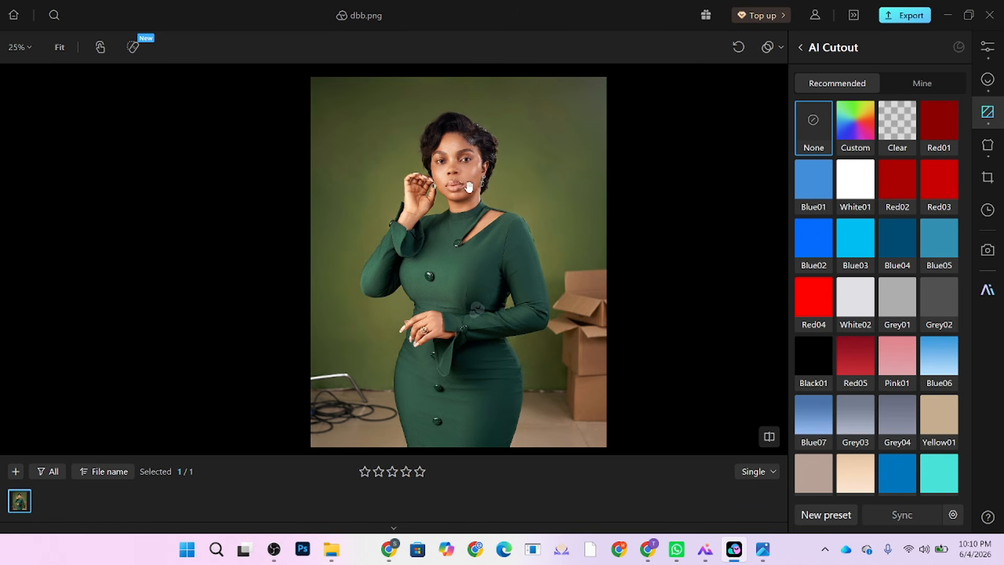
scroll(459, 156, up, 3)
scroll(458, 156, down, 3)
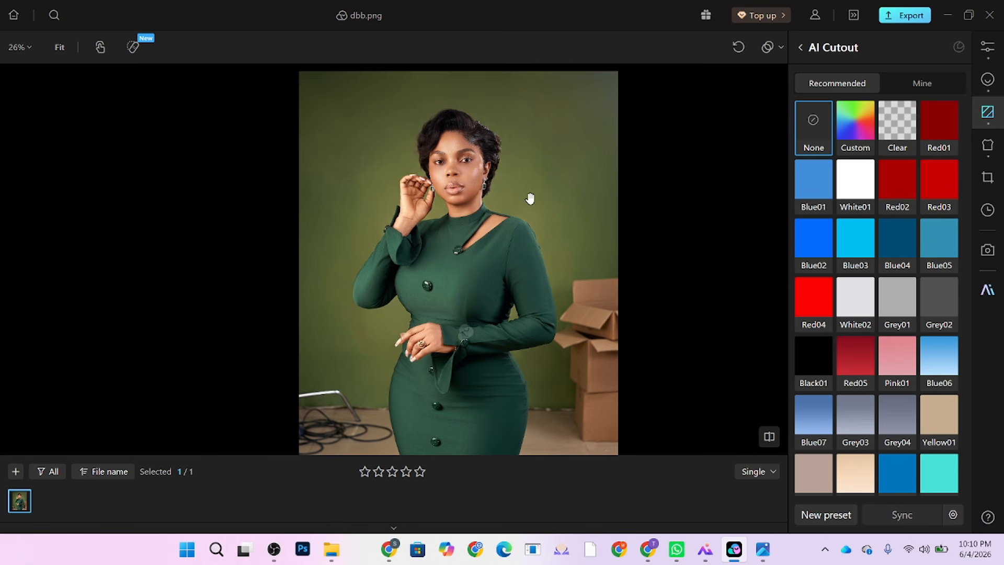
Step: Give the local Background mask Temperature 9 and Exposure -0.7
click(991, 53)
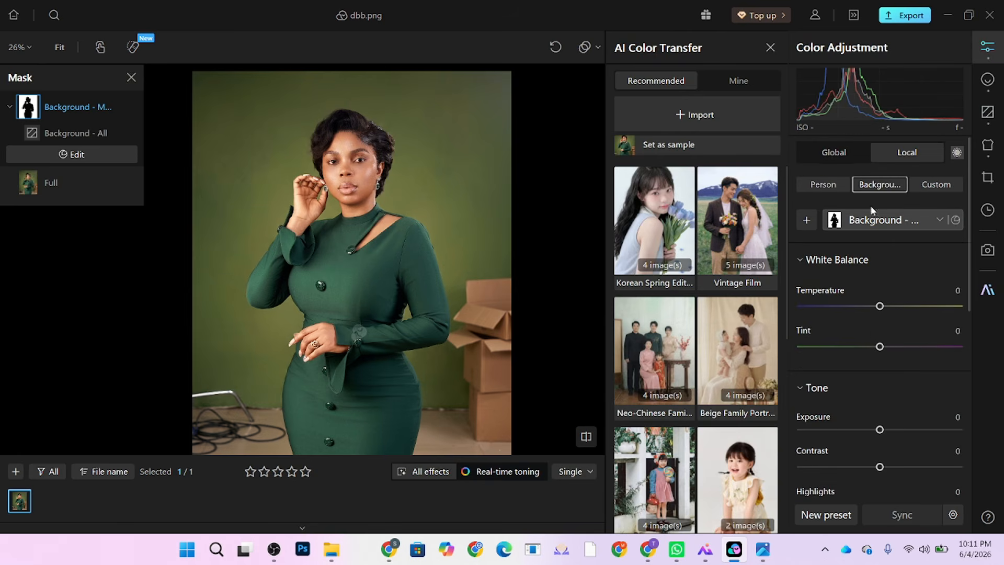
drag(878, 433, 874, 435)
drag(881, 306, 888, 313)
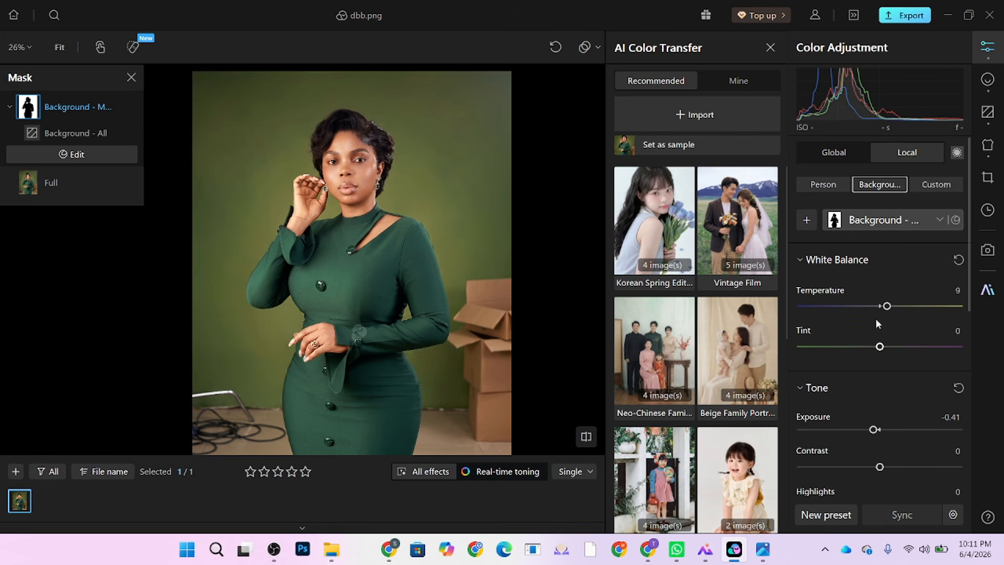
drag(874, 430, 814, 435)
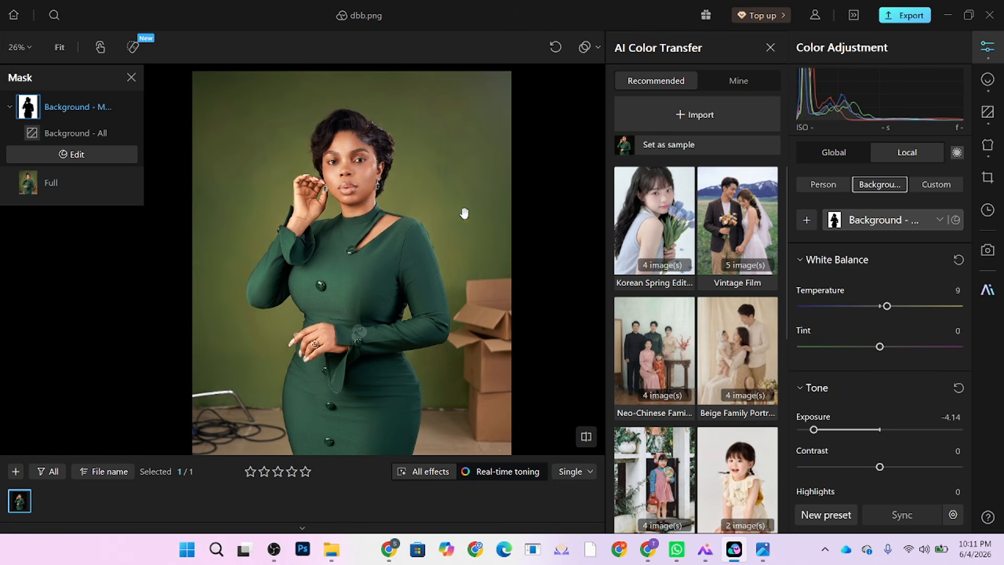
scroll(405, 210, down, 1)
scroll(405, 210, up, 1)
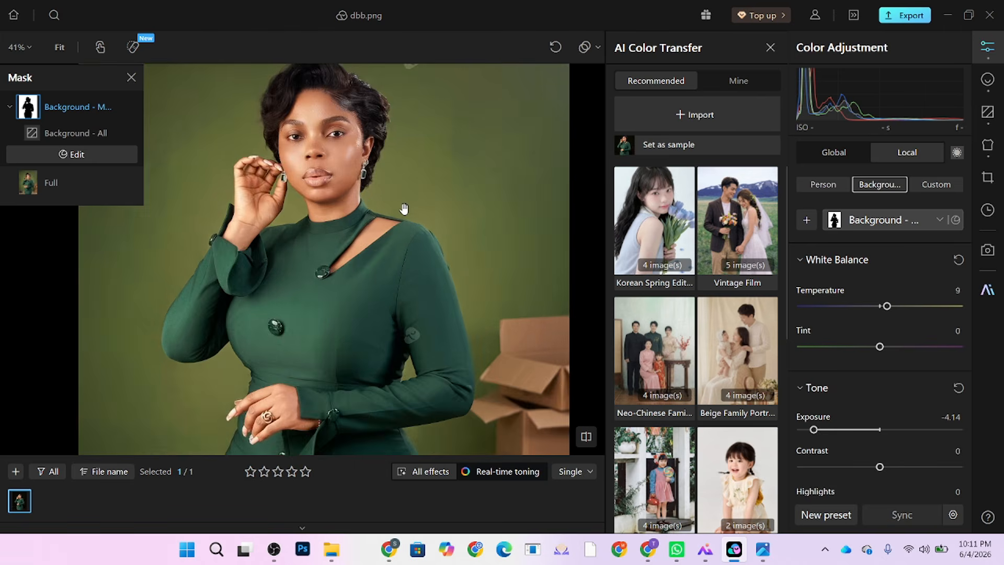
scroll(408, 213, down, 1)
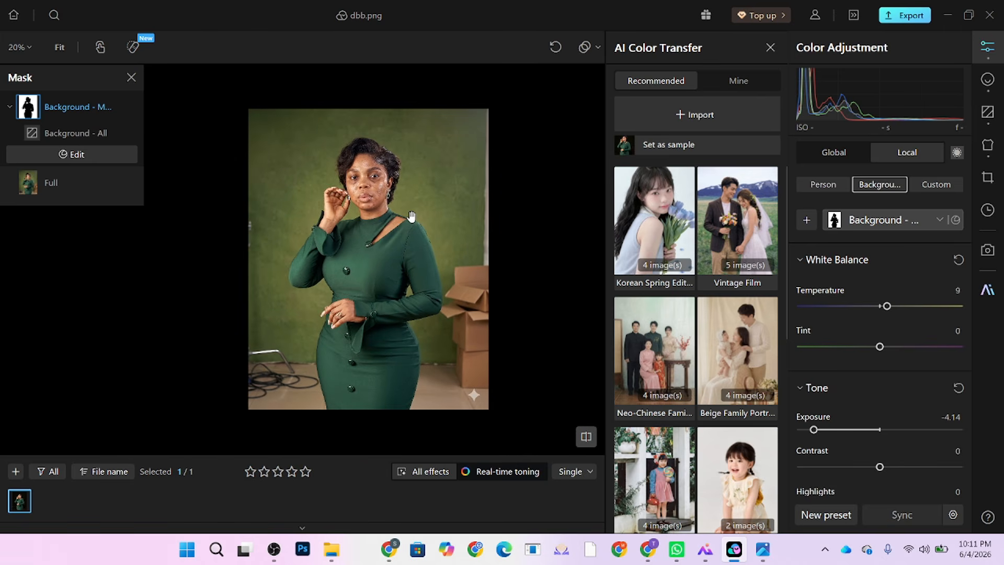
scroll(411, 216, up, 3)
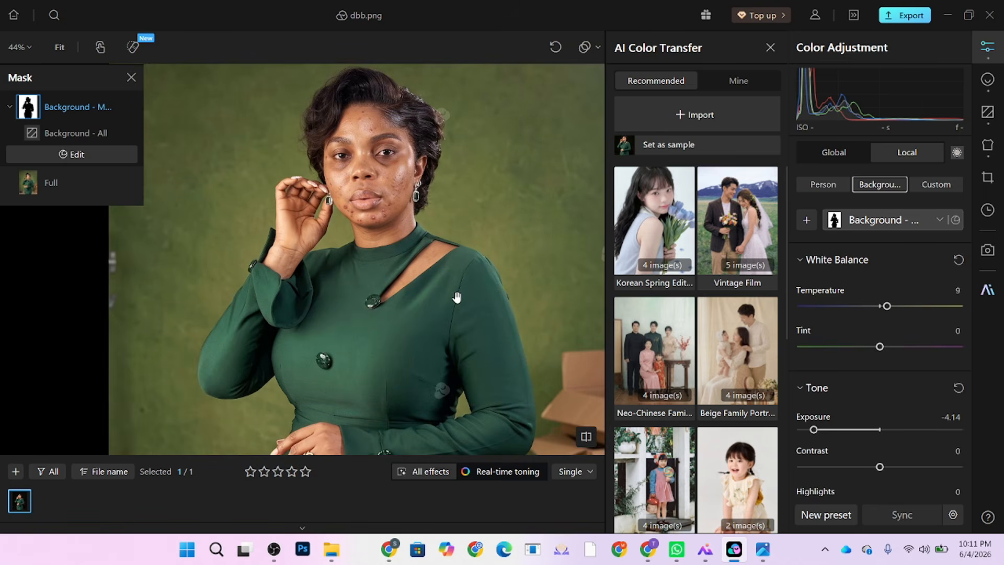
scroll(457, 297, down, 2)
drag(814, 429, 868, 429)
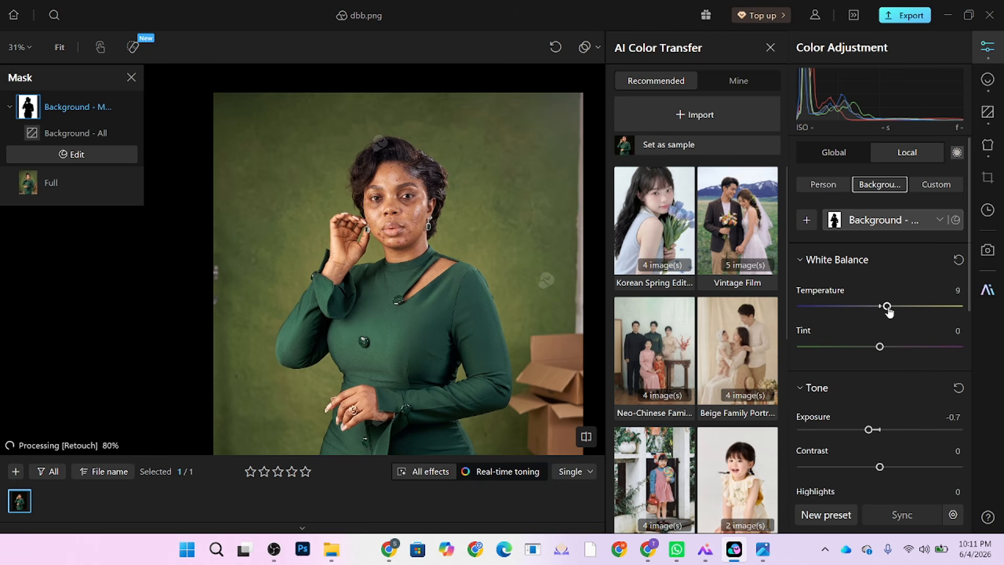
Step: Go back from the cutout colour presets to the Background overview with its cleanup settings
click(987, 79)
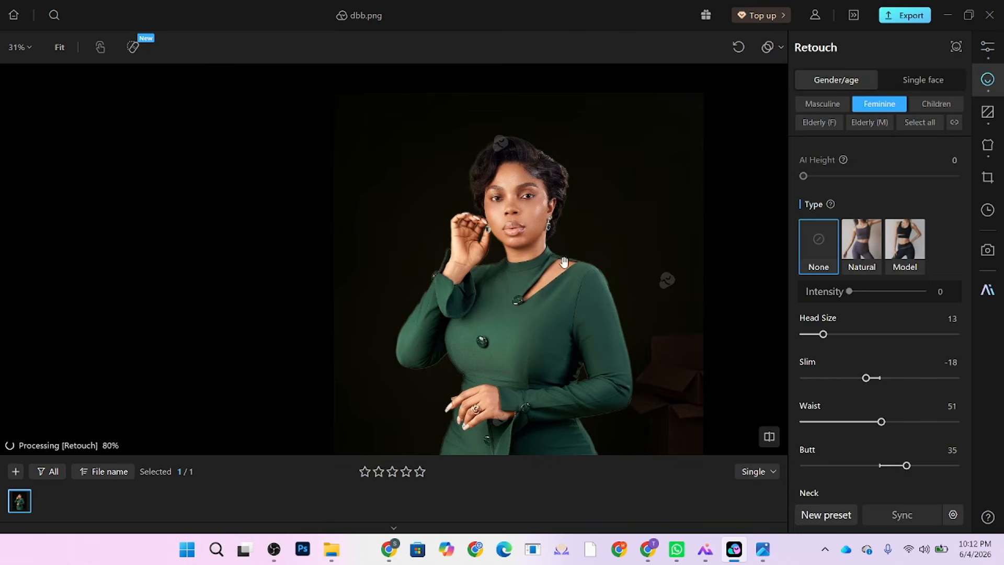
scroll(564, 262, down, 2)
drag(565, 261, 422, 207)
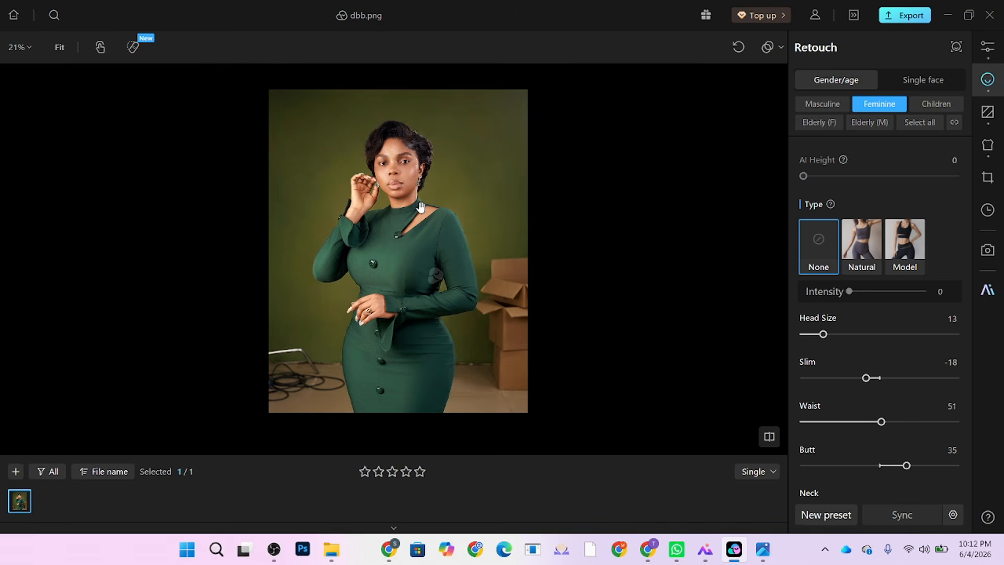
scroll(404, 157, up, 1)
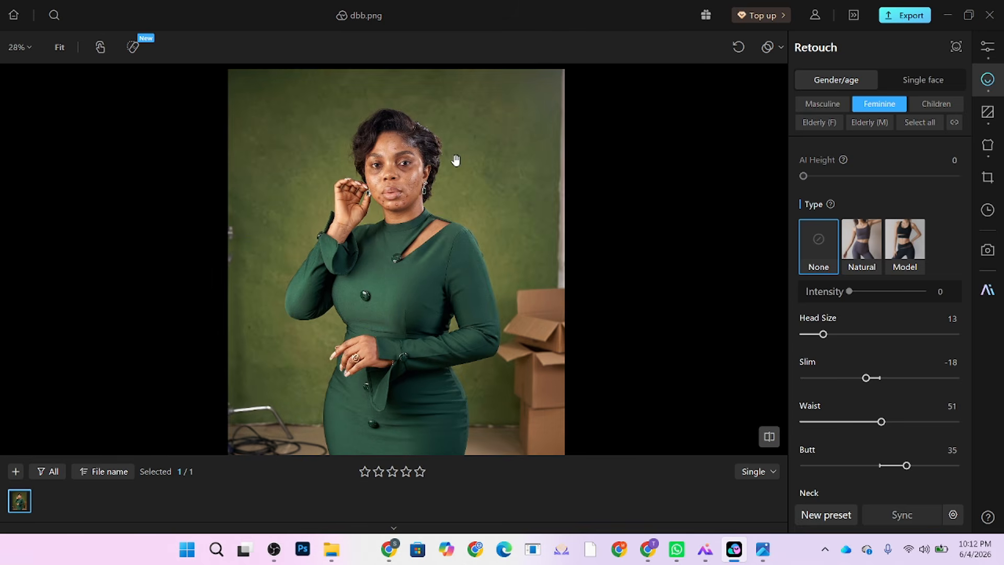
click(982, 124)
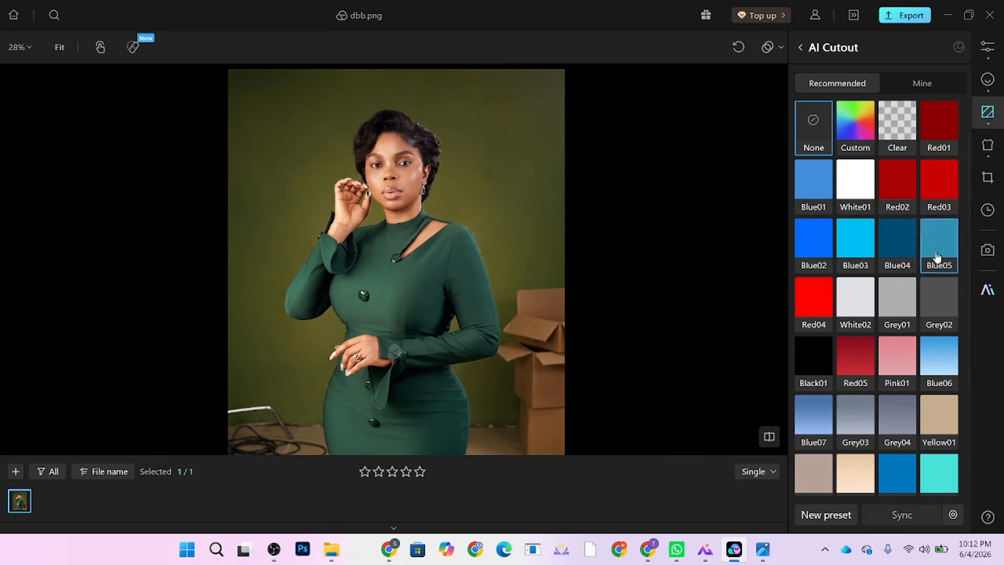
scroll(937, 262, down, 3)
click(803, 48)
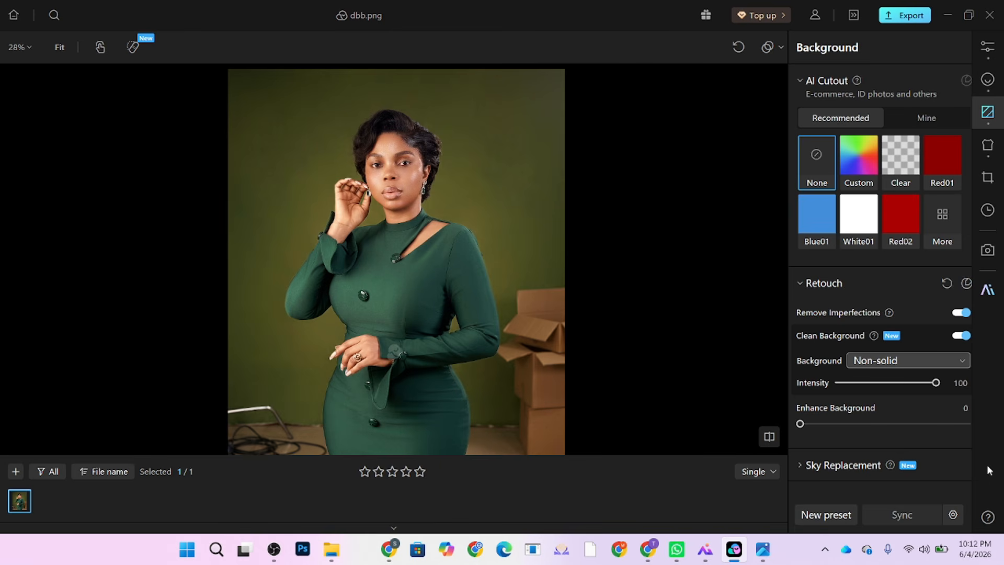
Step: Set backdrop cleanup intensity to 63, keeping the type Non-solid after trying Solid color
click(930, 362)
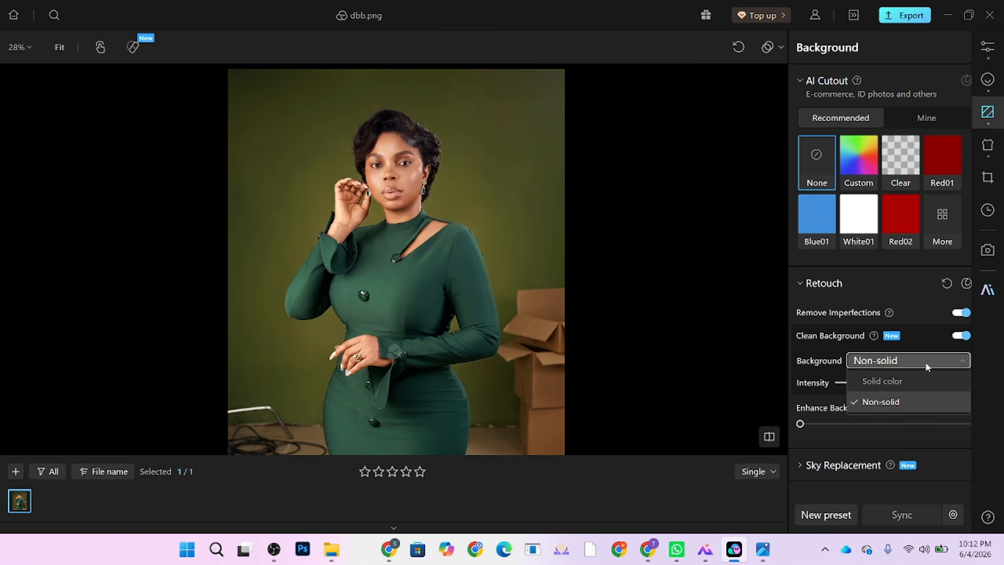
click(901, 395)
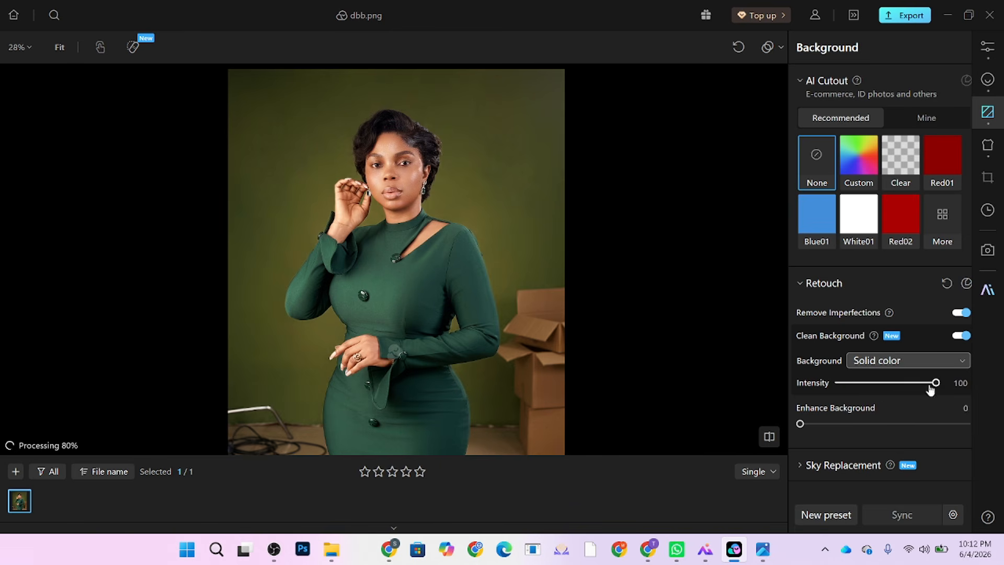
drag(936, 383, 900, 391)
click(902, 360)
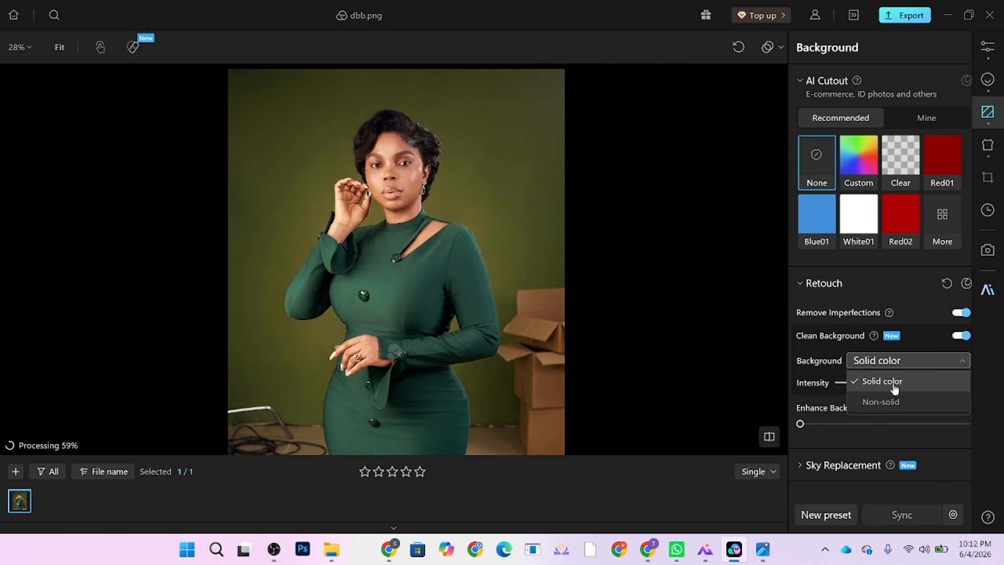
click(903, 400)
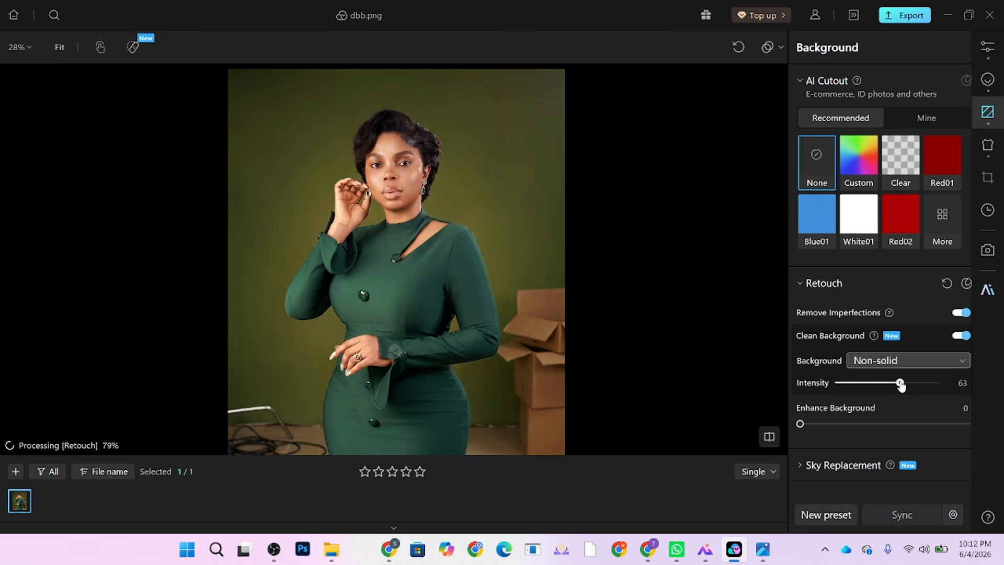
Step: Briefly view the unretouched original and shift the photo up and right
scroll(485, 152, up, 3)
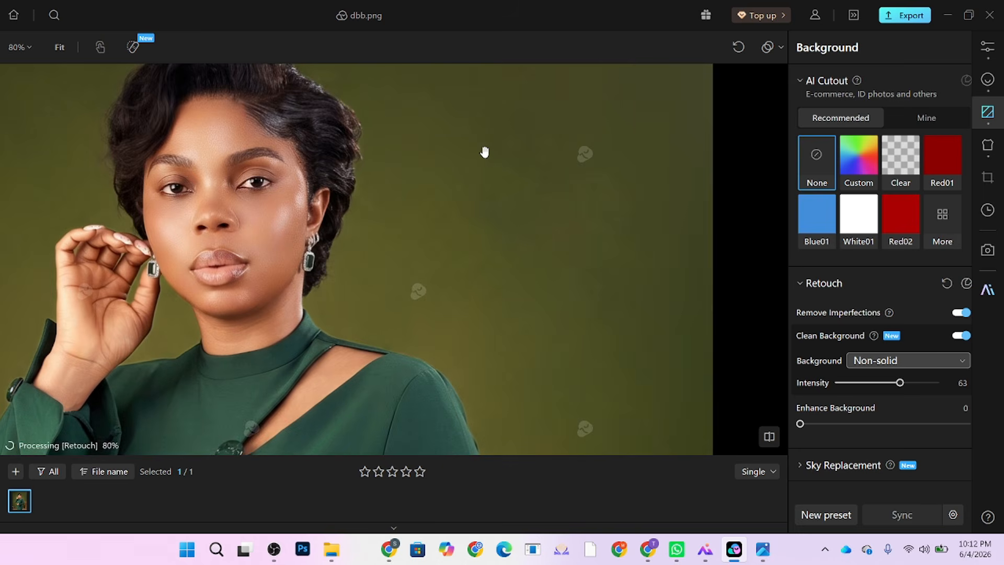
click(601, 251)
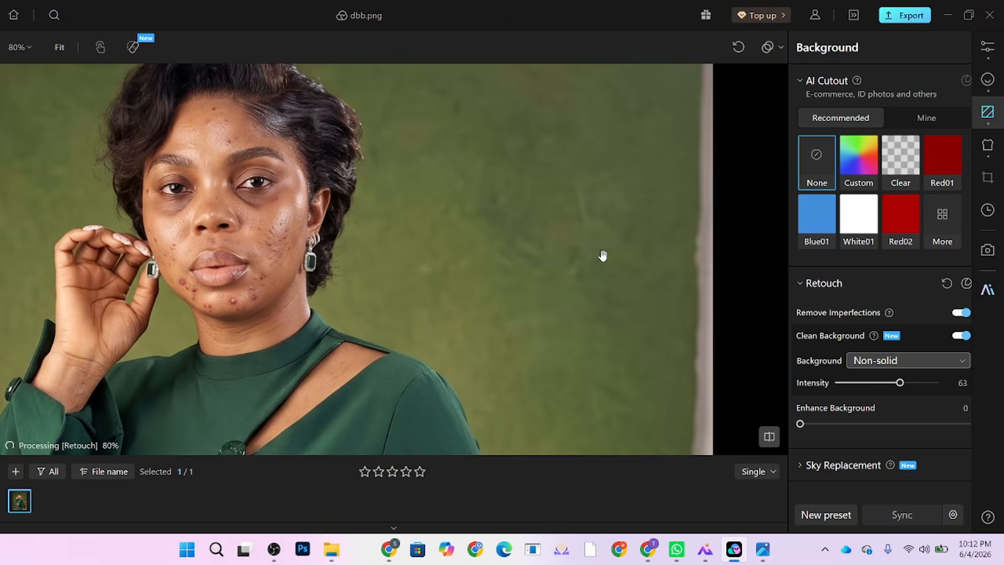
scroll(518, 173, down, 3)
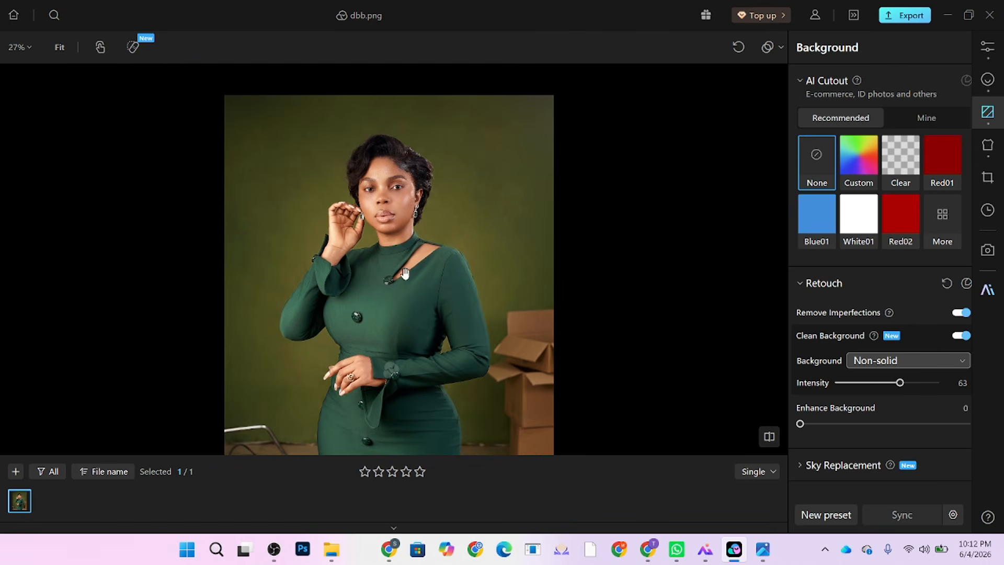
scroll(430, 294, down, 2)
drag(454, 277, 489, 241)
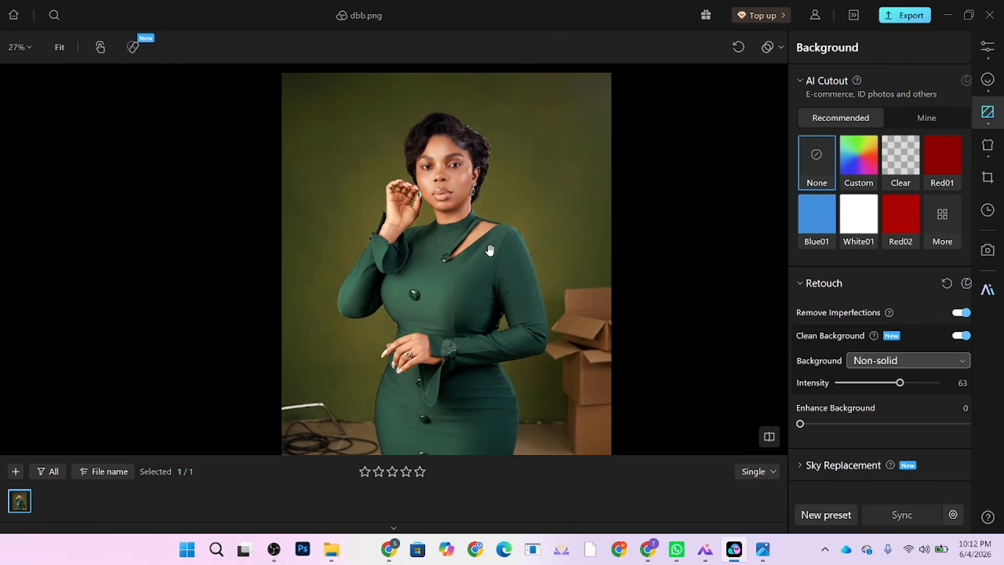
scroll(484, 155, up, 1)
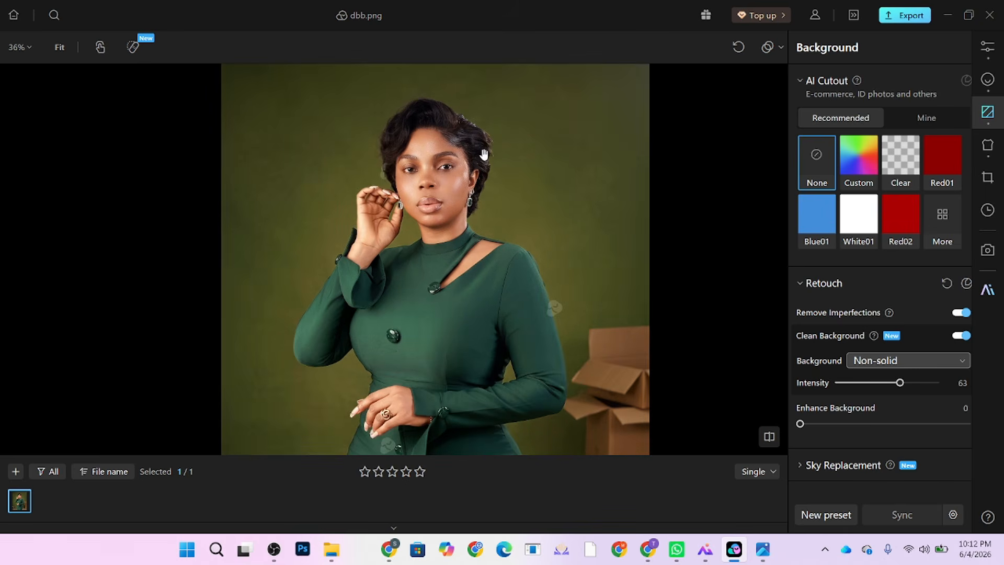
Step: Switch the view from Single to Compare, showing original and edited side by side
click(761, 474)
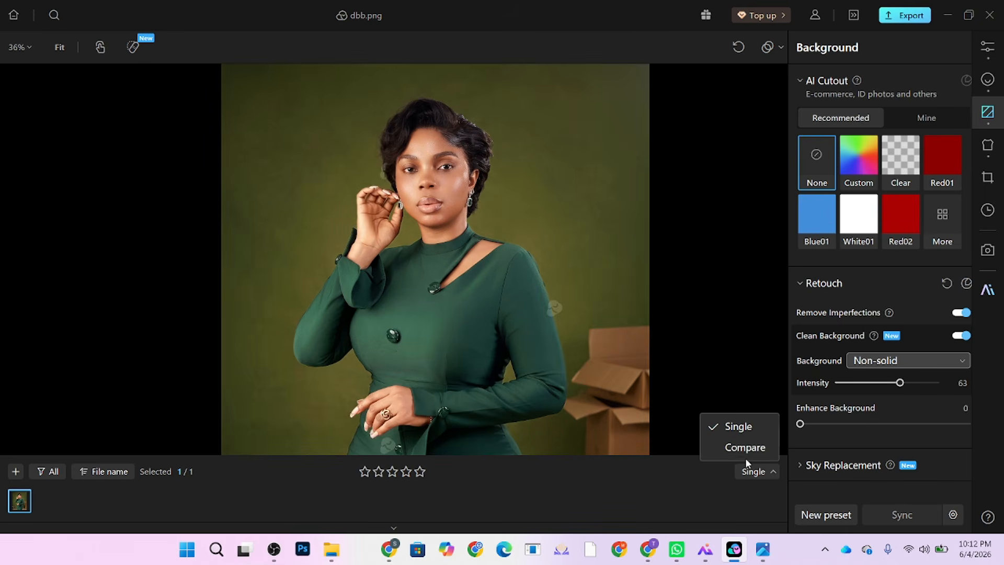
click(747, 447)
scroll(103, 246, up, 2)
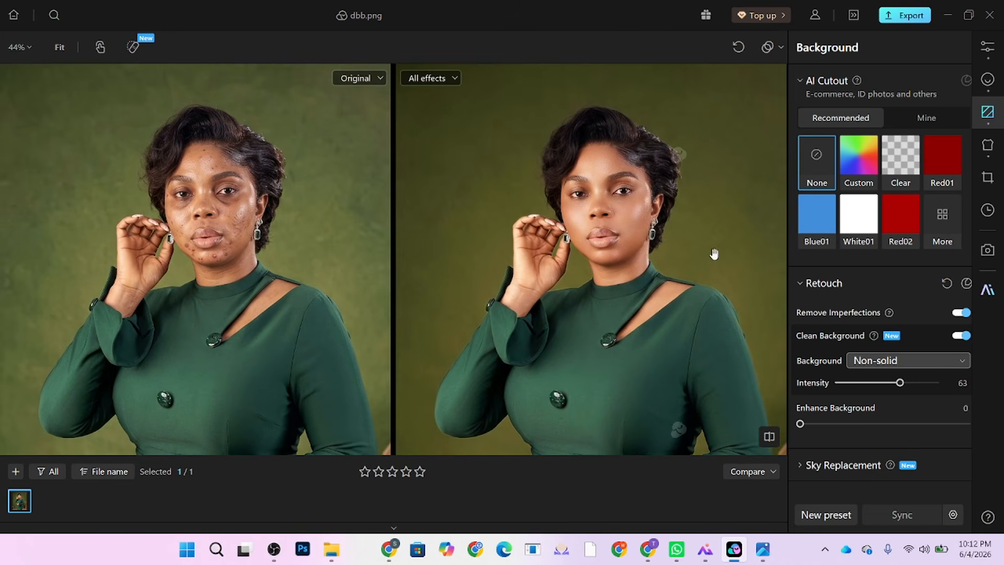
scroll(624, 199, up, 3)
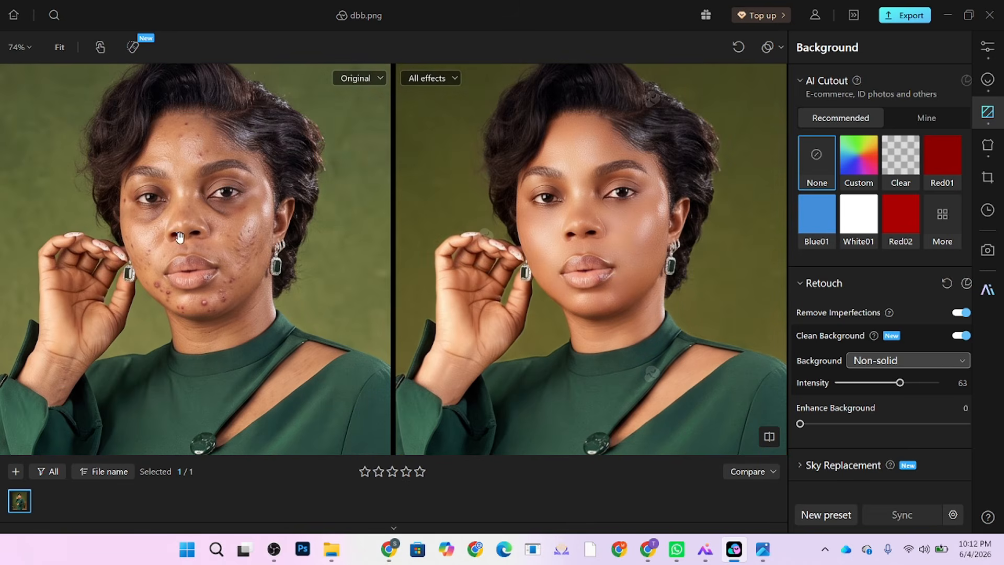
scroll(592, 183, down, 2)
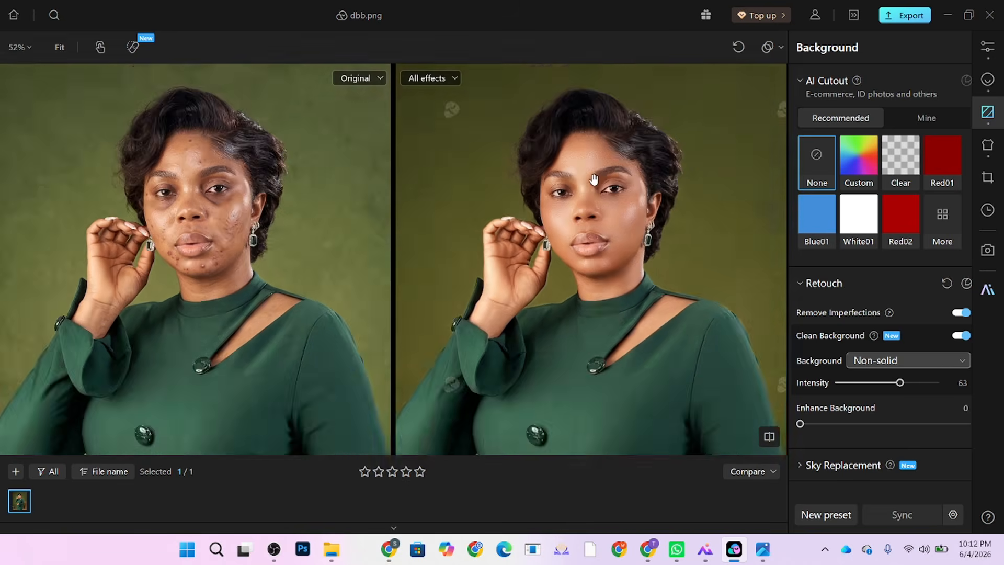
click(987, 52)
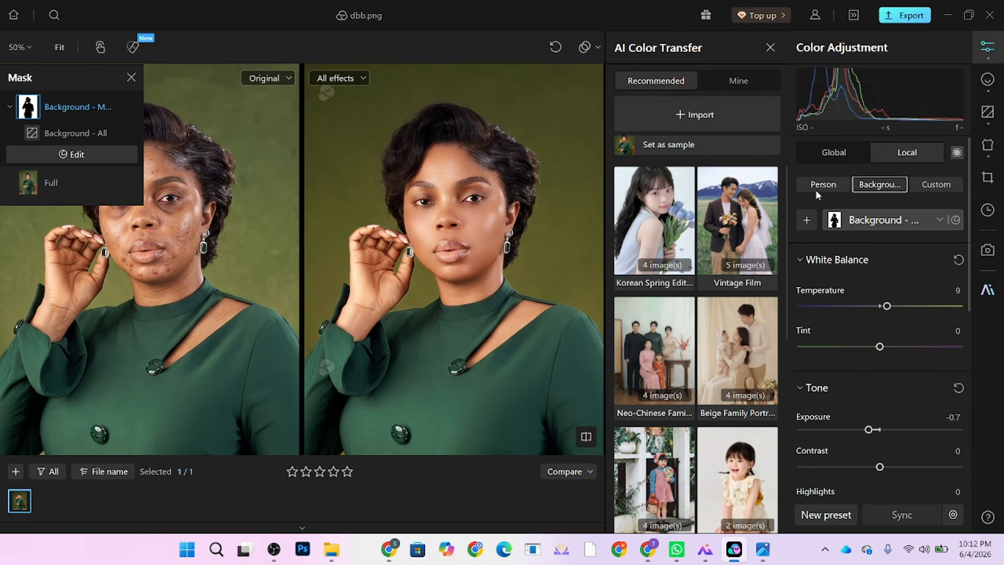
Step: Add a local Person mask for the Jumpsuit covering the green dress
click(806, 222)
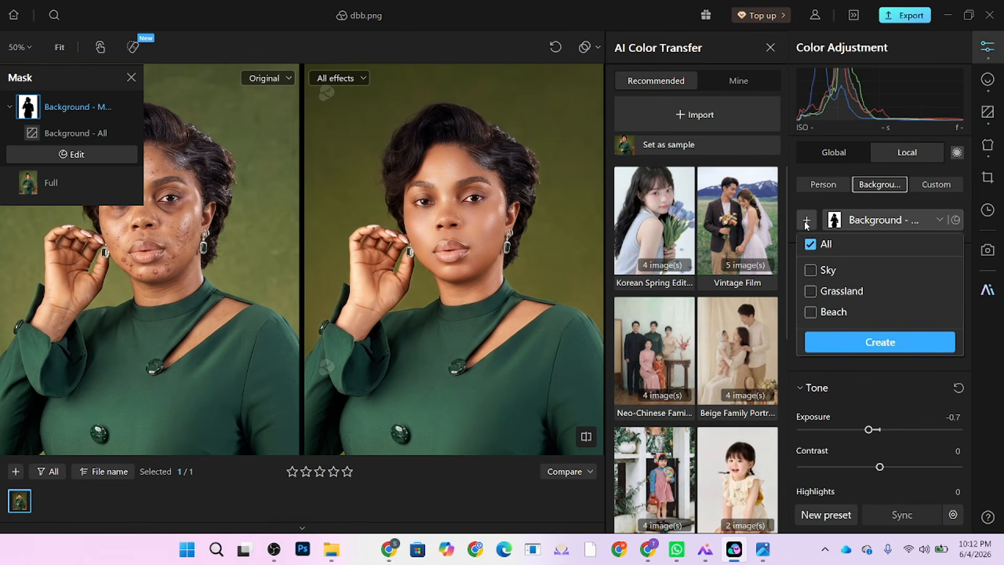
click(822, 183)
click(806, 262)
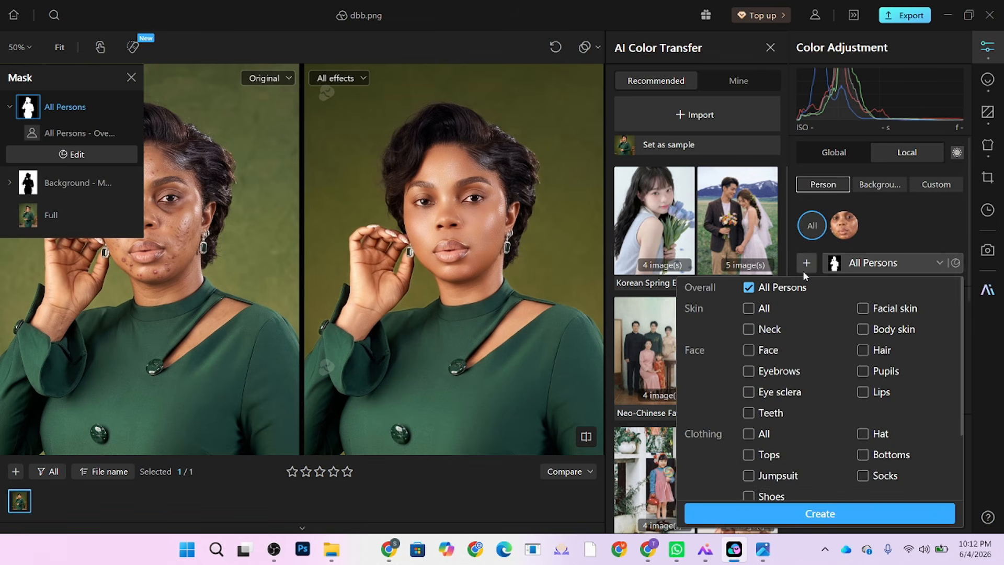
click(788, 481)
click(845, 512)
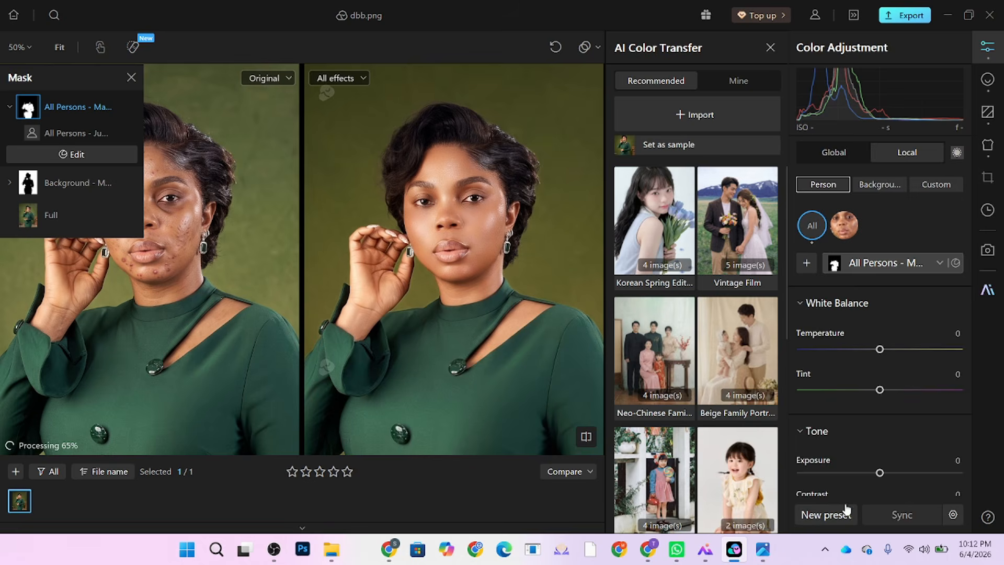
Step: Set the Jumpsuit mask to Saturation 17, Vibrance 13 and Exposure -0.13
scroll(881, 392, down, 6)
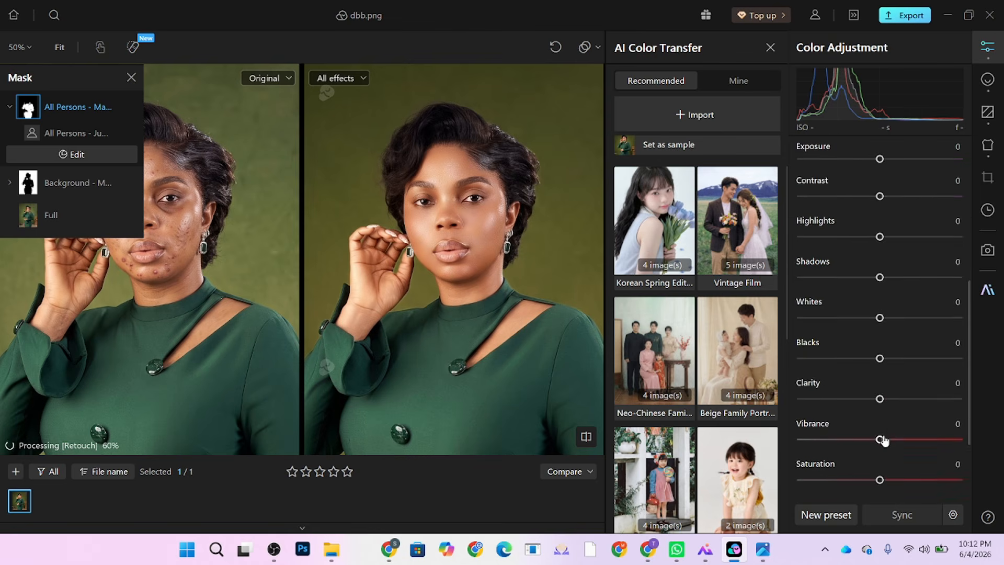
scroll(883, 440, down, 1)
drag(879, 440, 892, 443)
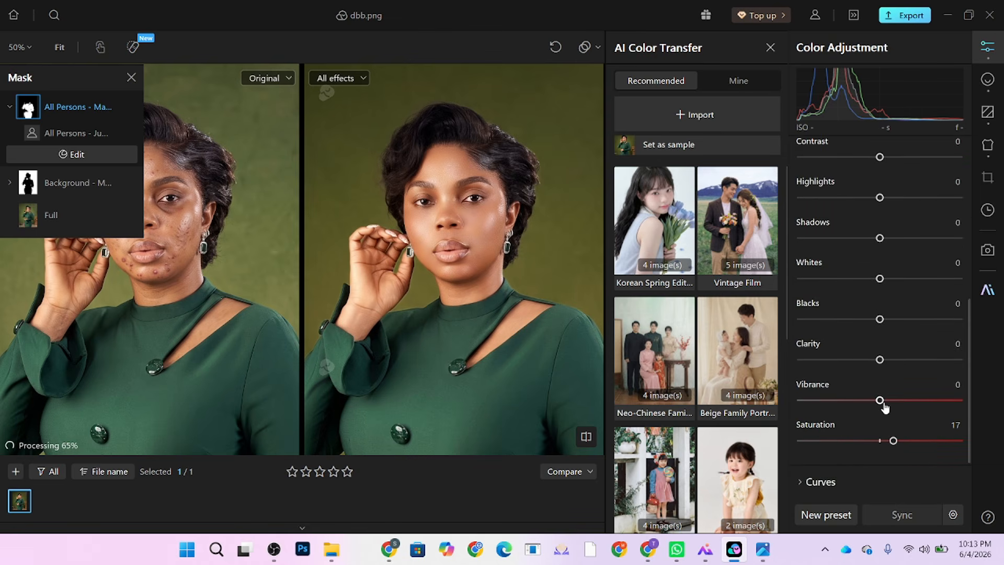
drag(883, 407, 891, 407)
scroll(903, 285, up, 2)
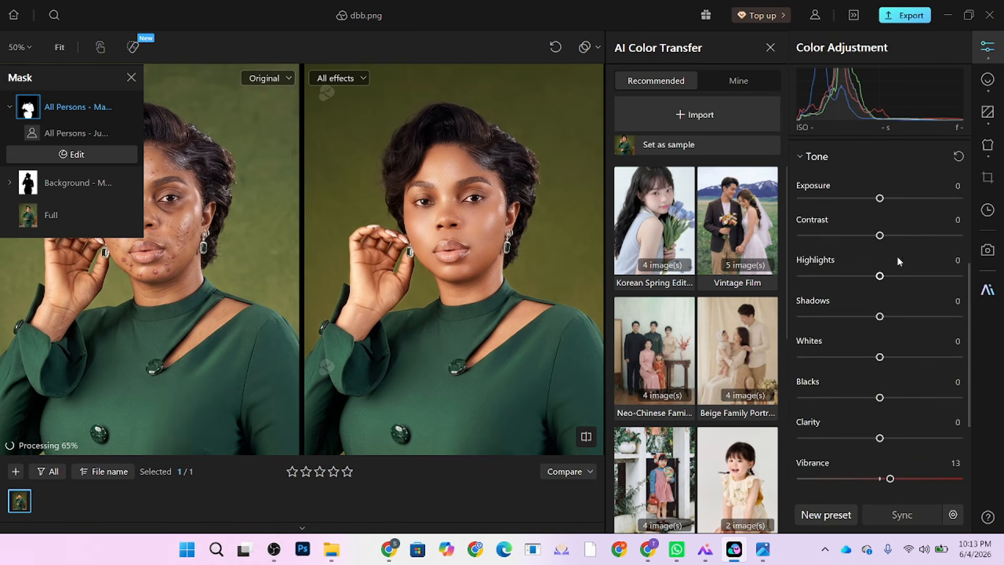
drag(880, 204, 882, 200)
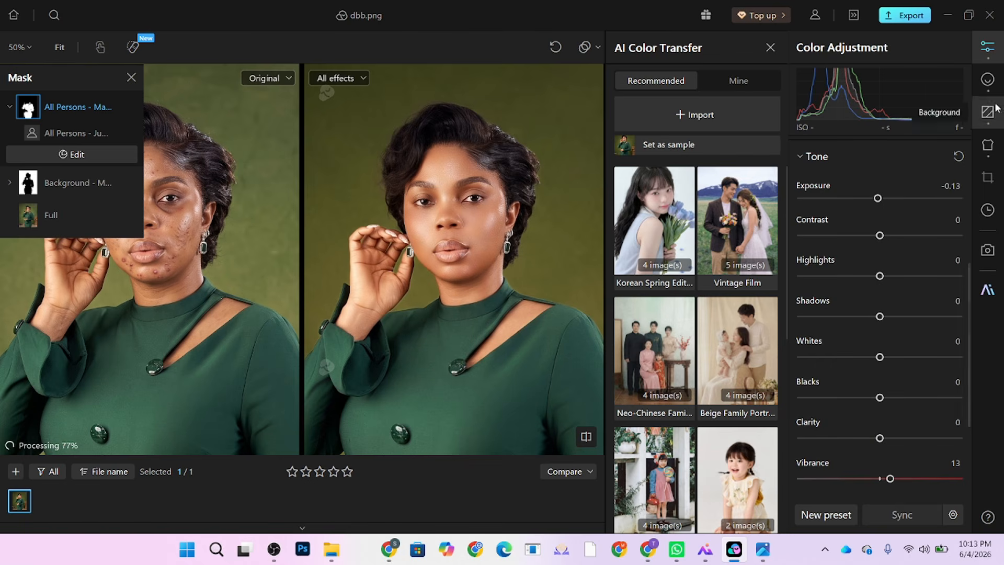
click(988, 79)
scroll(566, 219, down, 3)
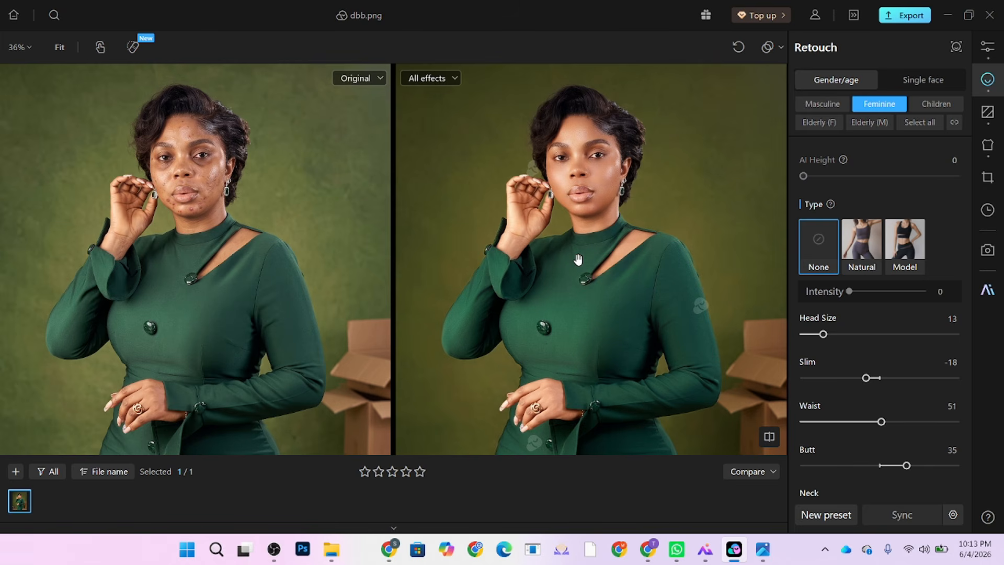
drag(508, 303, 547, 316)
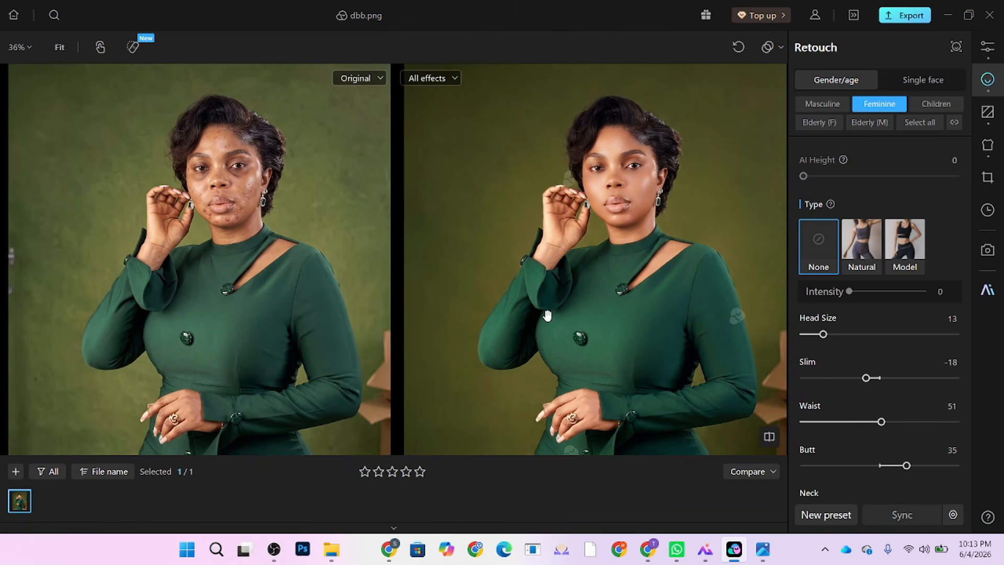